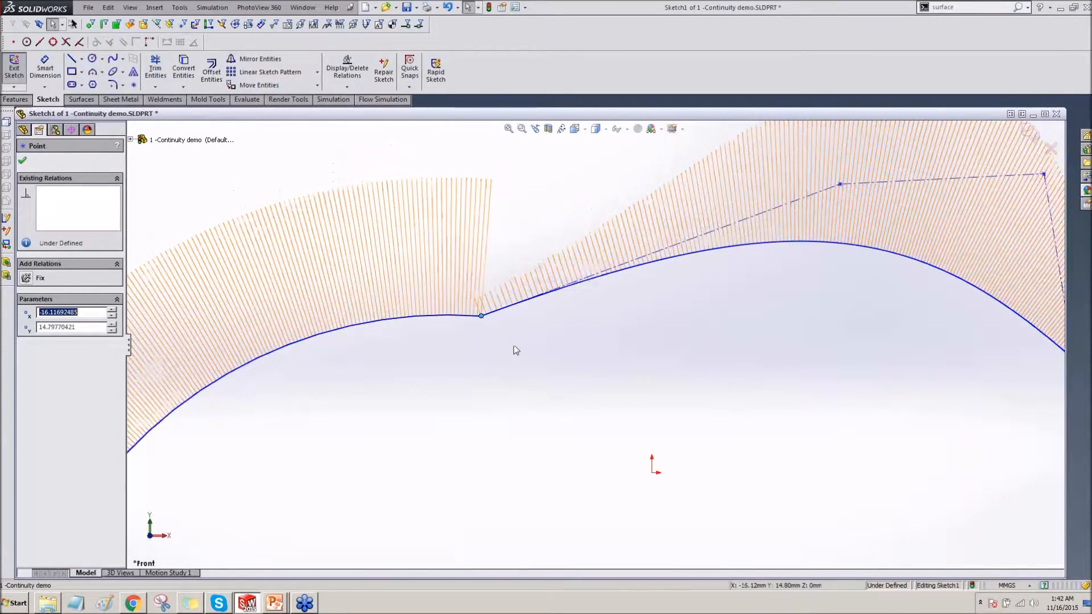
# Step: Add a tangent relation between the arc and the style spline at their shared endpoint
pyautogui.scroll(3, 514, 349)
pyautogui.click(605, 362)
pyautogui.scroll(1, 694, 314)
pyautogui.scroll(-1, 694, 312)
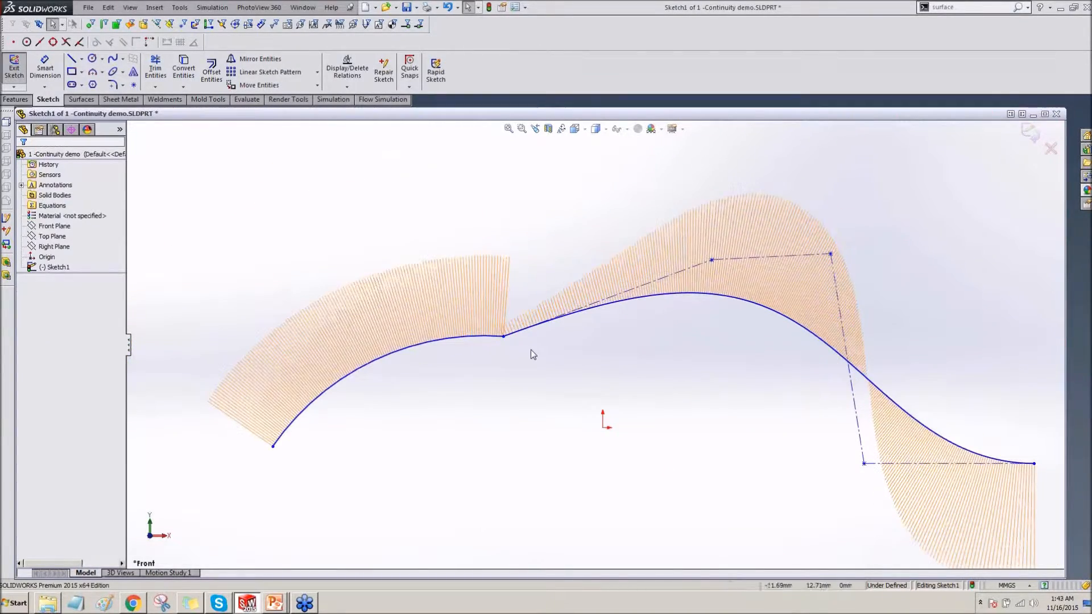
pyautogui.click(504, 336)
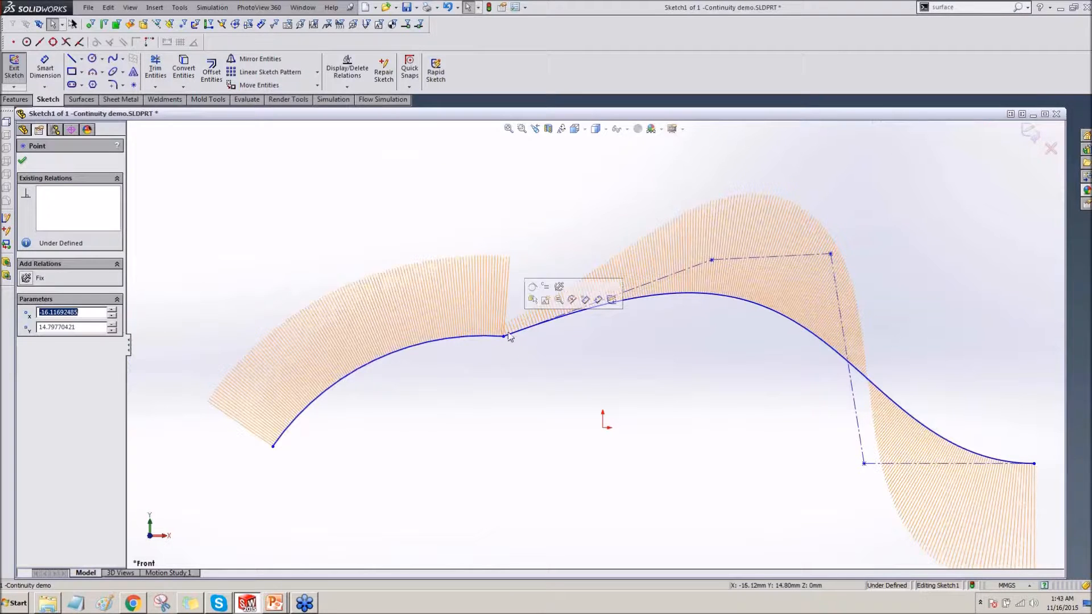
pyautogui.click(533, 297)
pyautogui.click(514, 374)
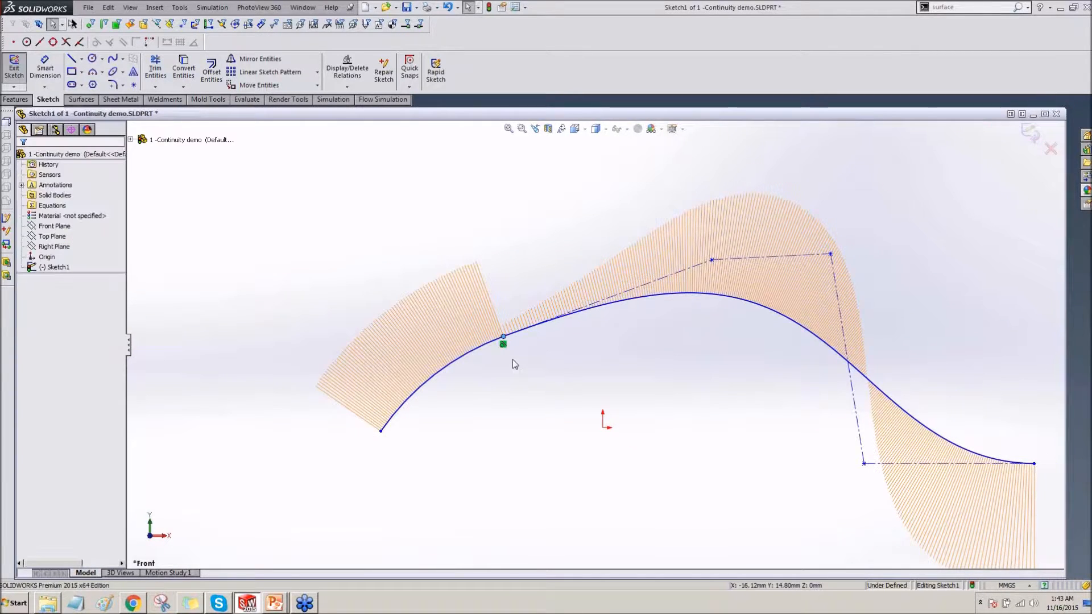
# Step: Move the shared endpoint of the arc and style spline to about X -16.9 mm, Y 12.2 mm
pyautogui.scroll(-1, 513, 360)
pyautogui.moveTo(506, 332)
pyautogui.mouseDown()
pyautogui.moveTo(549, 320)
pyautogui.moveTo(470, 312)
pyautogui.moveTo(558, 345)
pyautogui.moveTo(514, 311)
pyautogui.moveTo(500, 351)
pyautogui.mouseUp()
pyautogui.scroll(-2, 500, 351)
pyautogui.click(559, 410)
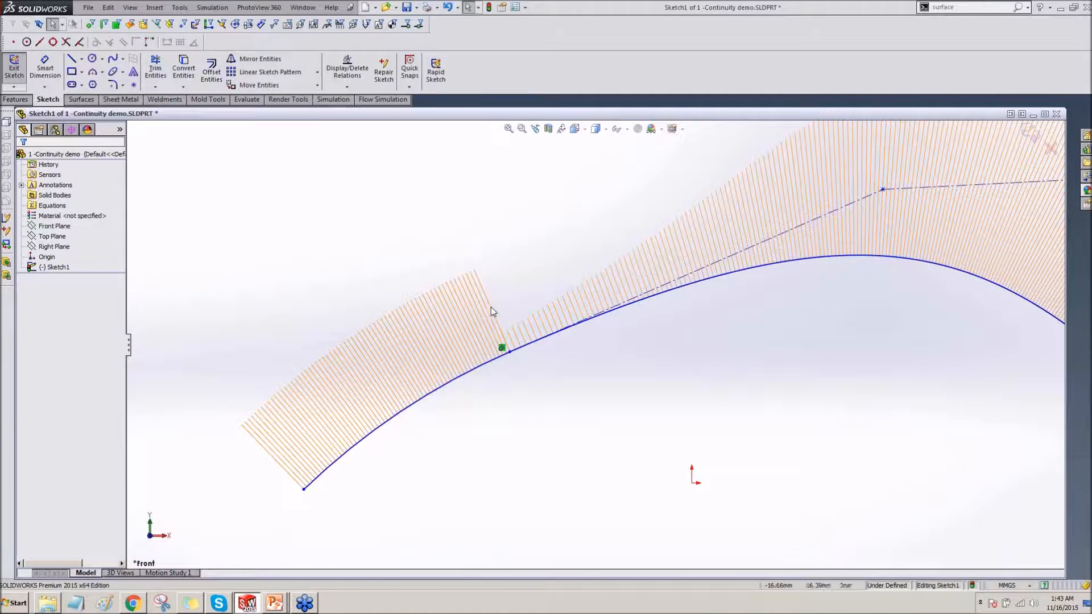
pyautogui.scroll(1, 546, 350)
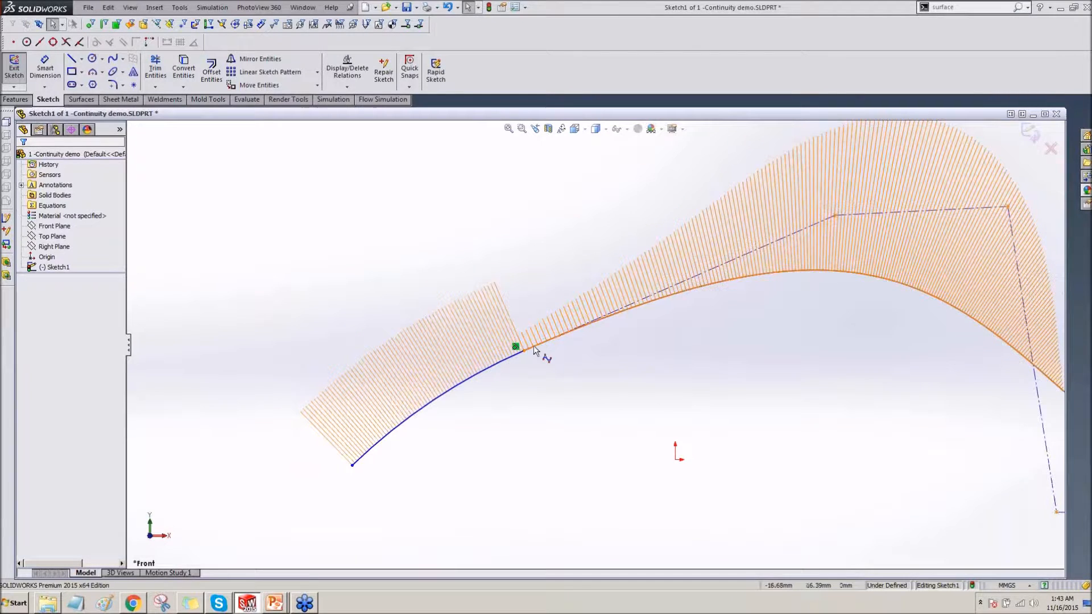
# Step: Add an equal curvature relation between the arc and the style spline at their shared endpoint
pyautogui.click(529, 351)
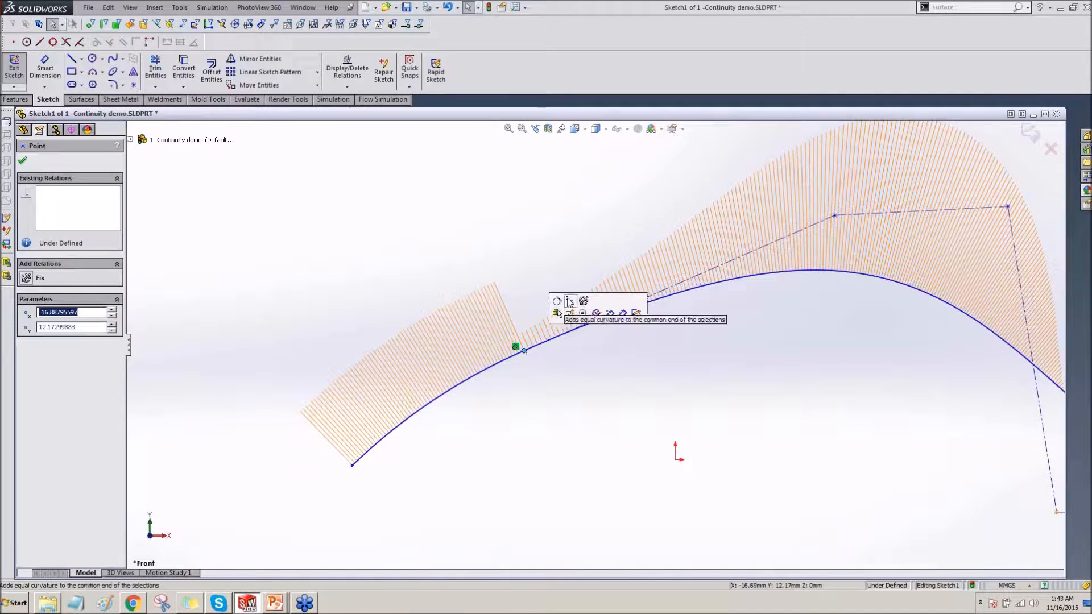
pyautogui.click(556, 313)
pyautogui.scroll(-2, 559, 302)
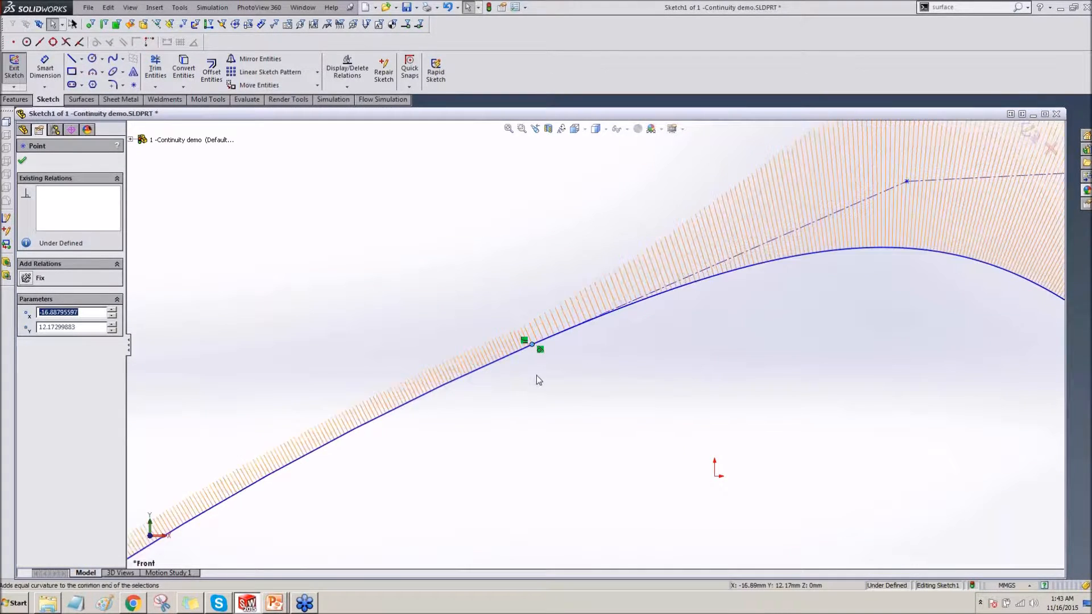
pyautogui.press('Escape')
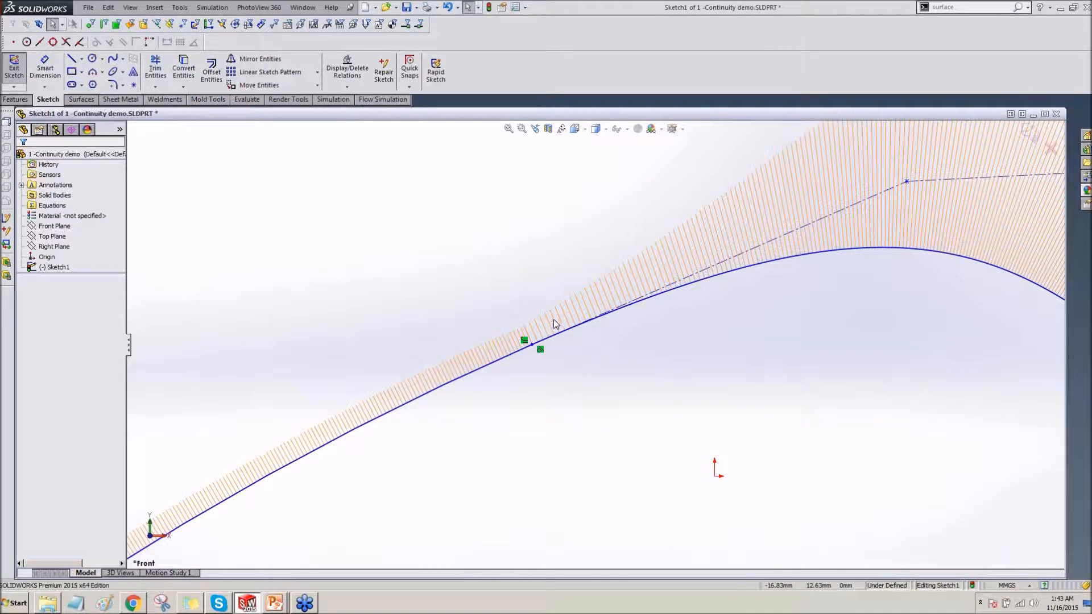
pyautogui.scroll(1, 594, 342)
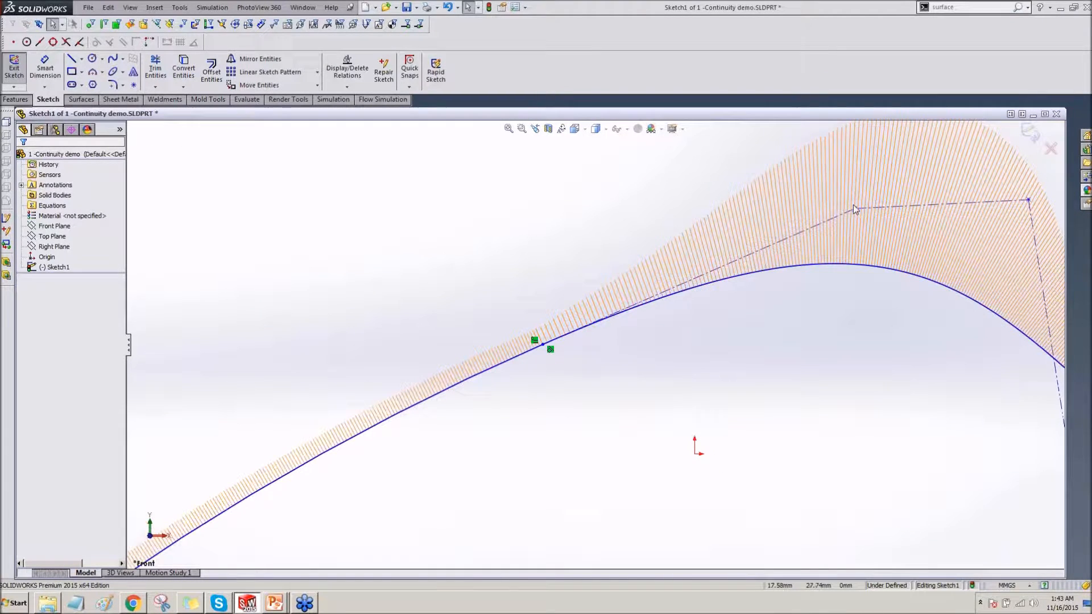
# Step: Reshape the style spline by moving the two upper control vertices of its control polygon
pyautogui.moveTo(855, 210); pyautogui.dragTo(957, 164)
pyautogui.scroll(1, 646, 310)
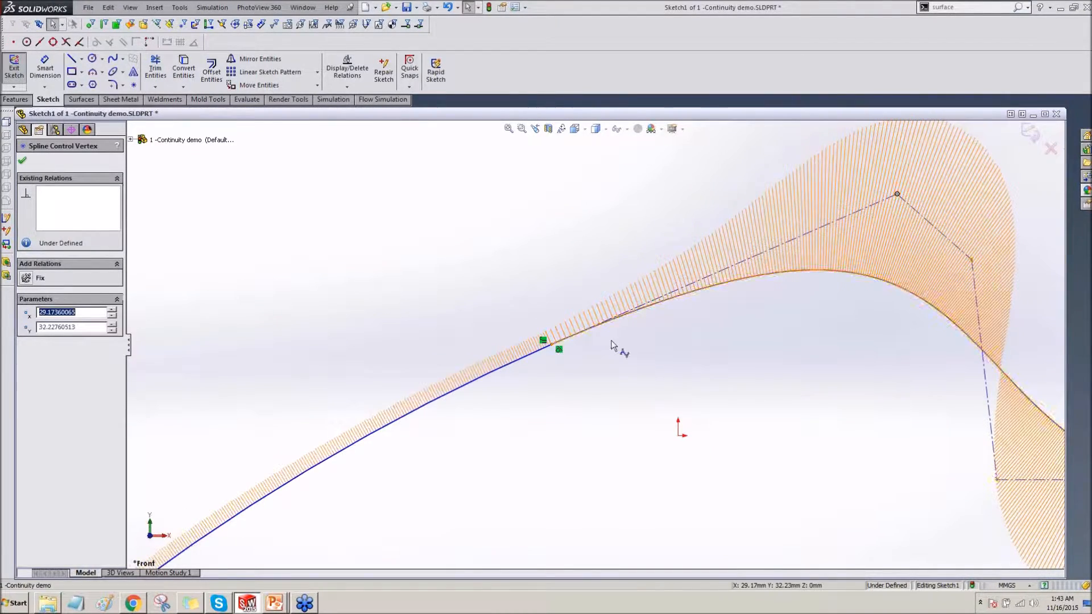
pyautogui.moveTo(970, 259)
pyautogui.mouseDown()
pyautogui.moveTo(927, 325)
pyautogui.moveTo(958, 259)
pyautogui.mouseUp()
pyautogui.moveTo(888, 199); pyautogui.dragTo(837, 220)
pyautogui.scroll(-2, 772, 386)
pyautogui.click(766, 378)
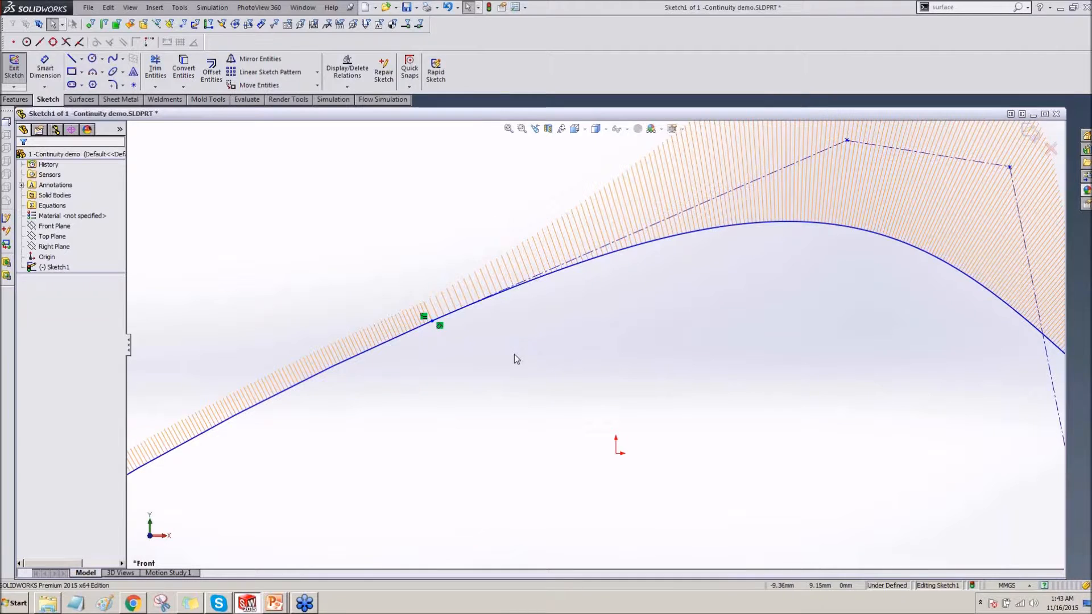
pyautogui.scroll(1, 563, 352)
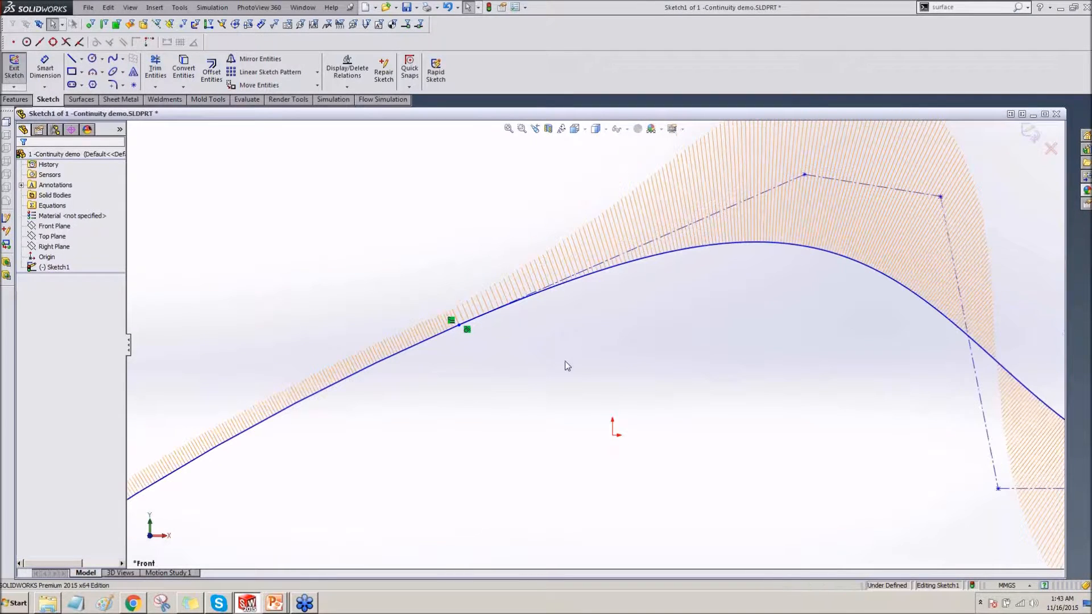
# Step: Open the recent part 2-zebra demo.SLDPRT and orient the wavy surface for an angled view across its faces
pyautogui.press('r')
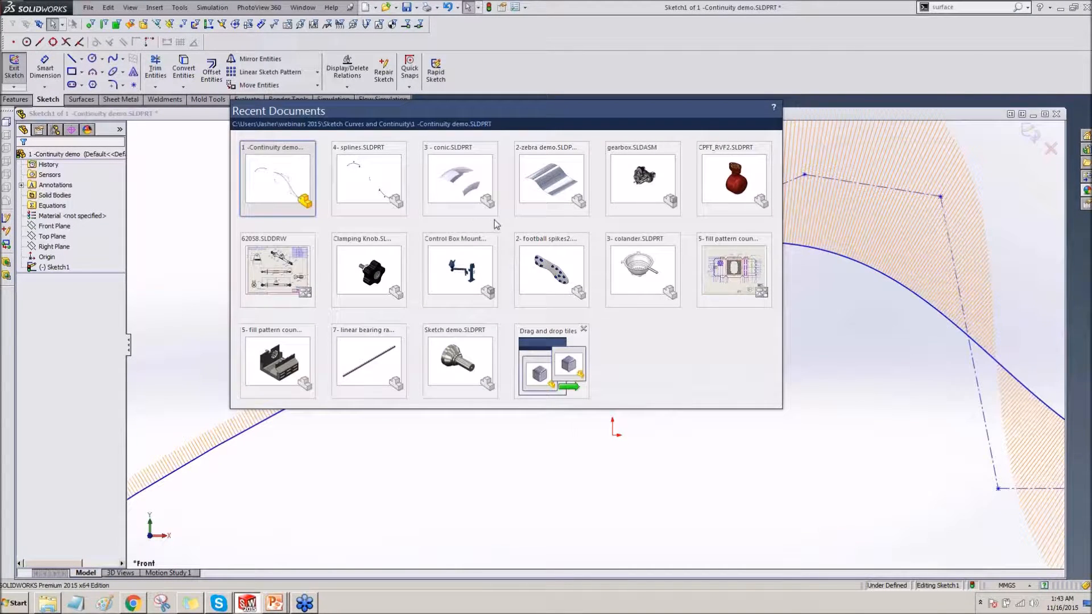
pyautogui.click(532, 180)
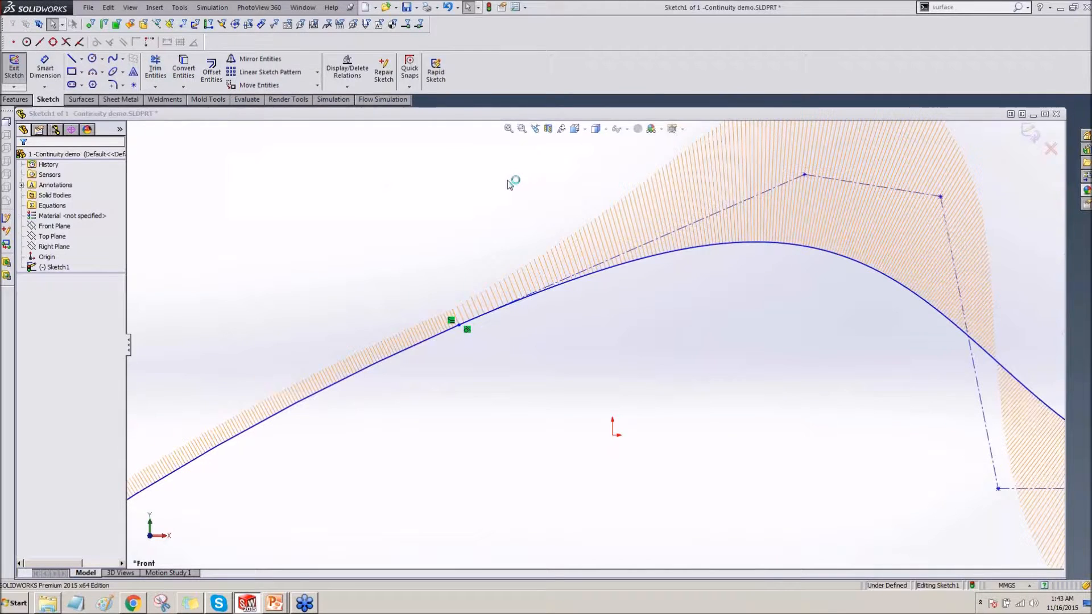
pyautogui.scroll(1, 507, 185)
pyautogui.scroll(1, 501, 338)
pyautogui.moveTo(501, 337); pyautogui.dragTo(502, 309, button='middle')
pyautogui.scroll(-1, 698, 418)
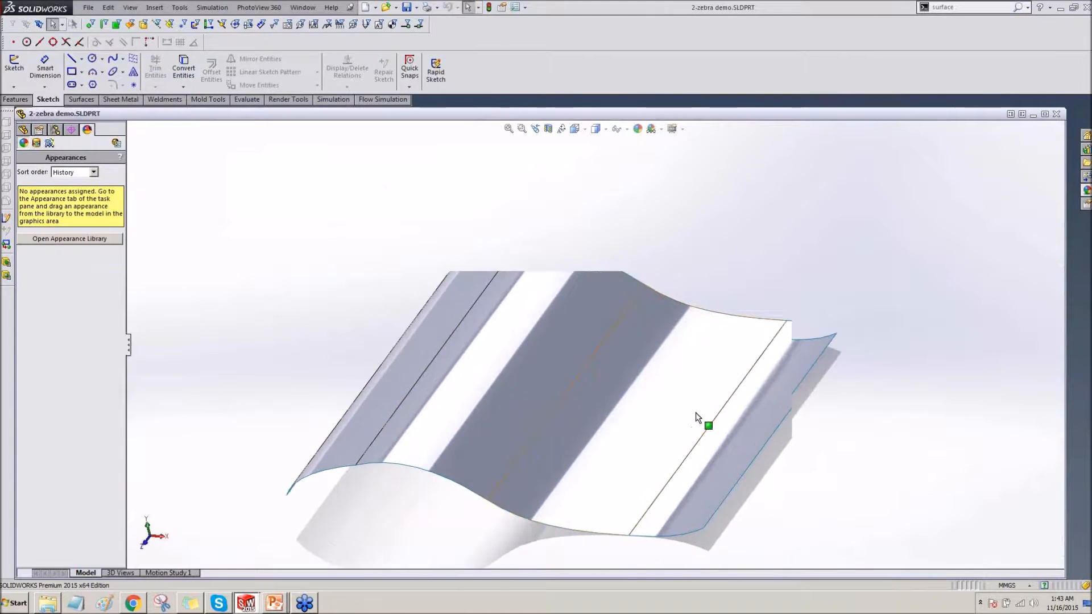
pyautogui.moveTo(601, 271)
pyautogui.mouseDown(button='middle')
pyautogui.moveTo(589, 215)
pyautogui.moveTo(602, 199)
pyautogui.moveTo(609, 308)
pyautogui.moveTo(592, 334)
pyautogui.moveTo(591, 418)
pyautogui.mouseUp(button='middle')
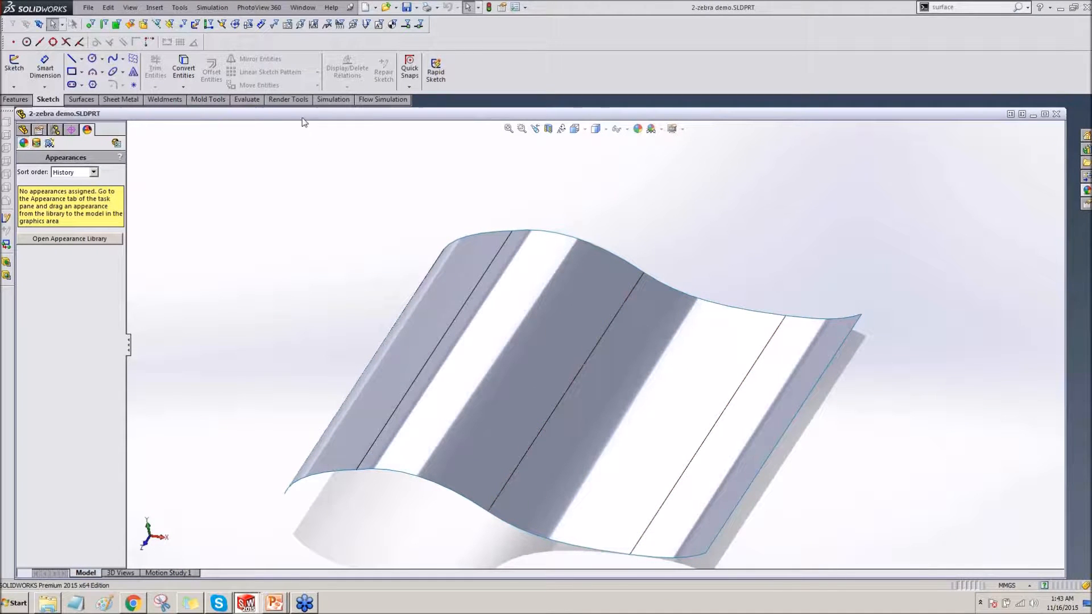
# Step: Display zebra stripes on the surface and increase the number of stripes, keeping them horizontal
pyautogui.click(254, 99)
pyautogui.click(298, 72)
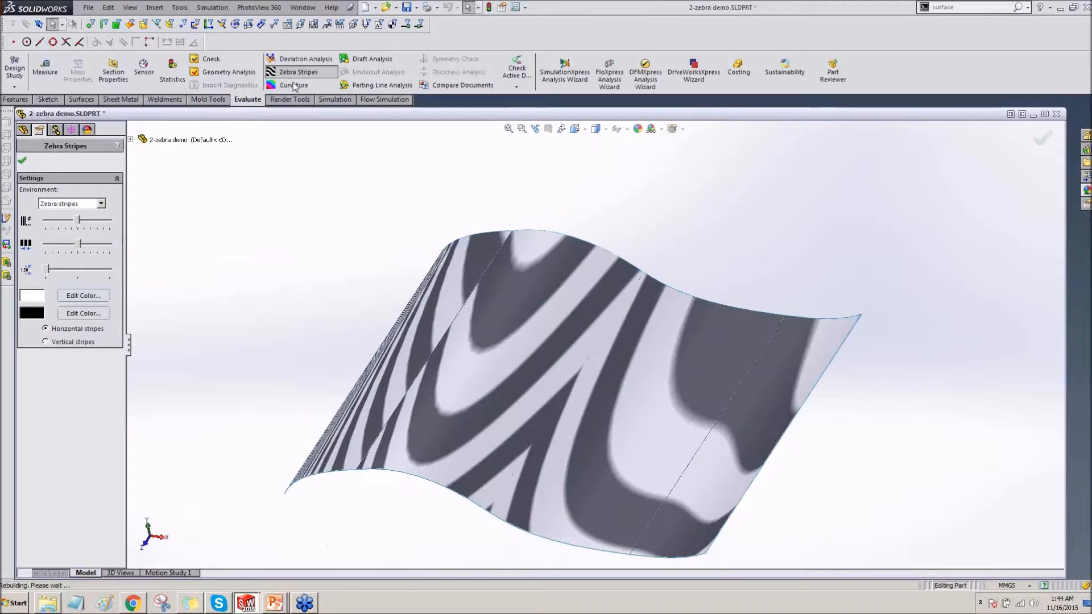
pyautogui.moveTo(304, 316); pyautogui.dragTo(312, 299, button='middle')
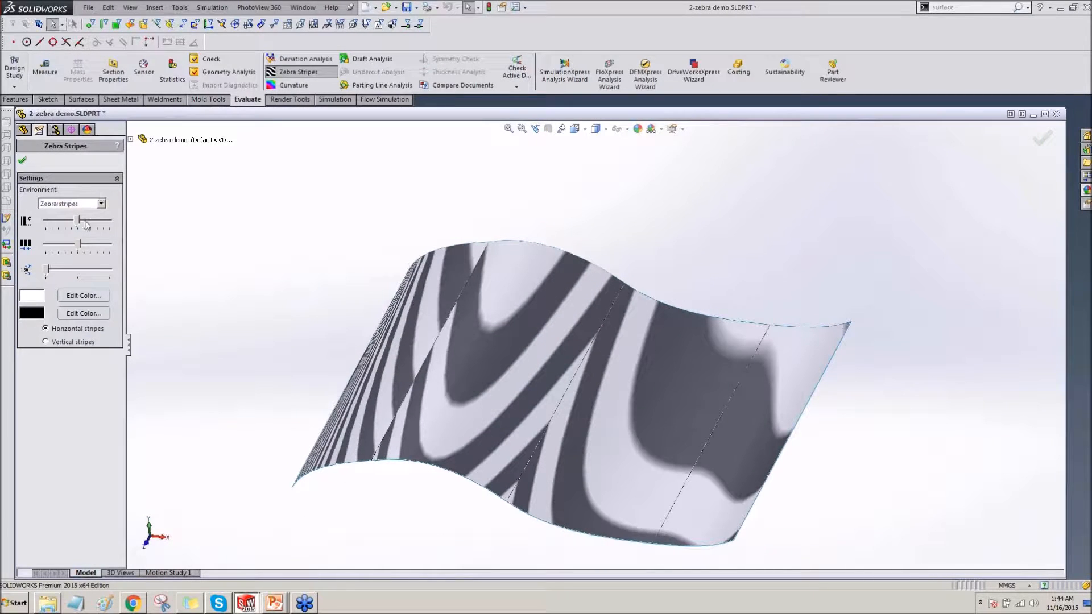
pyautogui.moveTo(78, 222); pyautogui.dragTo(78, 246)
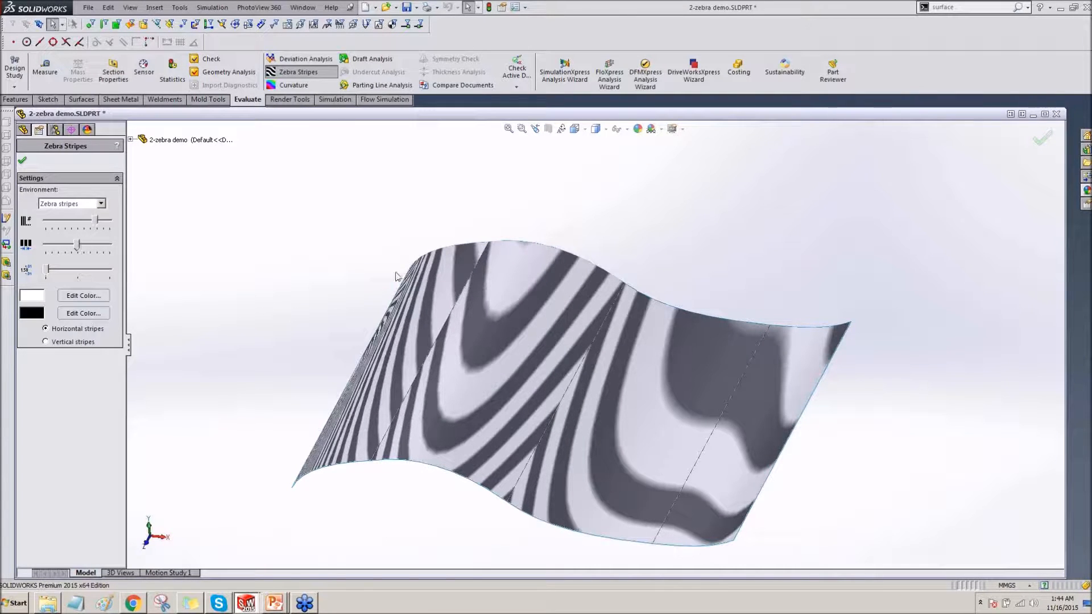
# Step: Examine how the zebra stripes flow across the edges between the faces from several angles, and accept the zebra display
pyautogui.moveTo(414, 384)
pyautogui.mouseDown(button='middle')
pyautogui.moveTo(395, 368)
pyautogui.moveTo(402, 386)
pyautogui.mouseUp(button='middle')
pyautogui.scroll(-2, 534, 468)
pyautogui.moveTo(672, 436); pyautogui.dragTo(700, 430, button='middle')
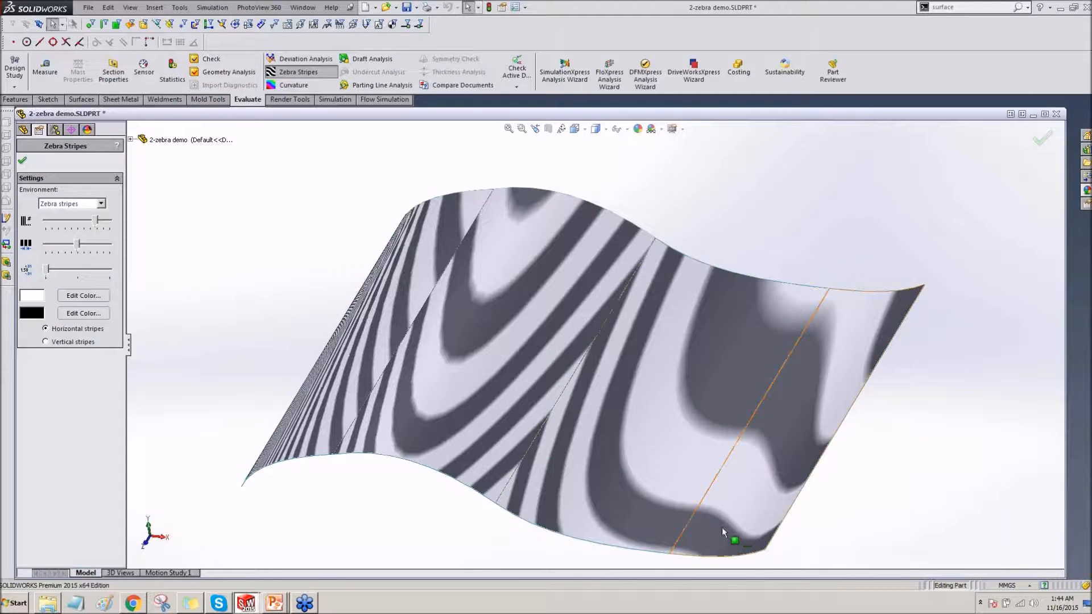
pyautogui.moveTo(582, 394); pyautogui.dragTo(597, 318, button='middle')
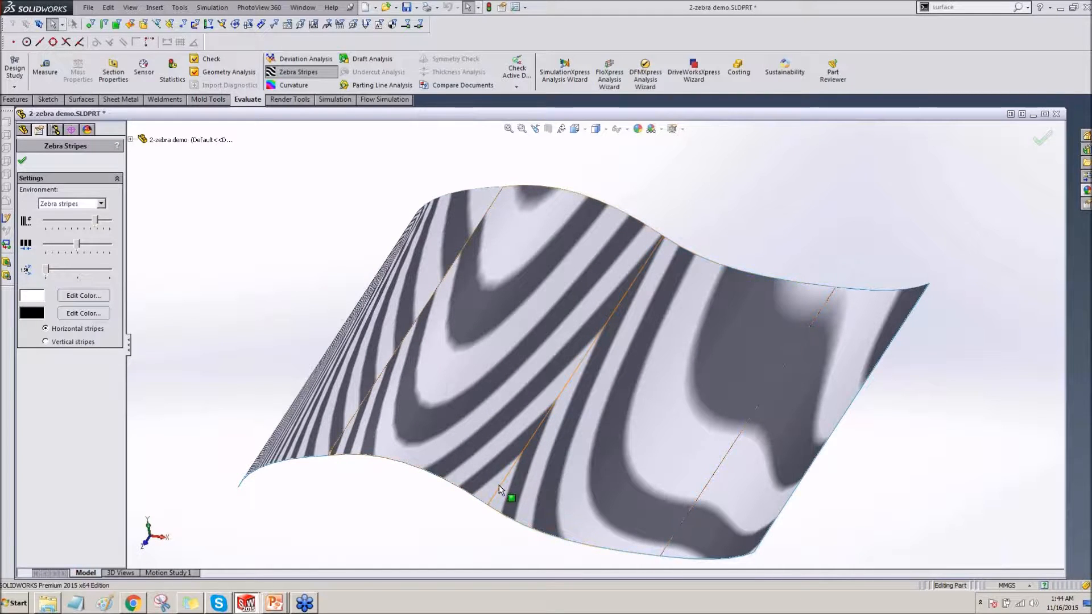
pyautogui.moveTo(480, 359); pyautogui.dragTo(446, 224, button='middle')
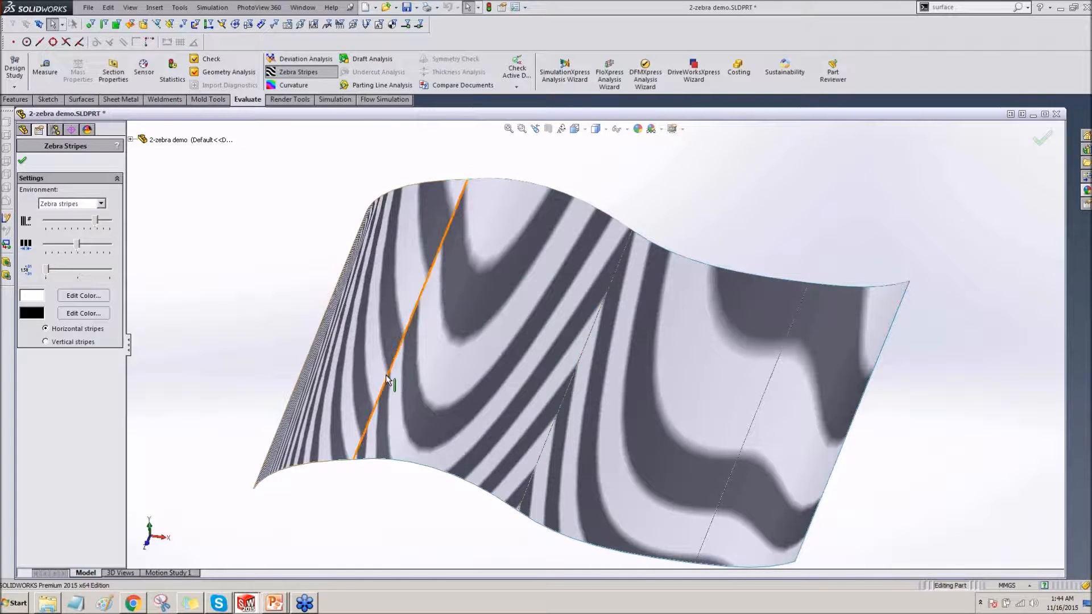
pyautogui.press('Return')
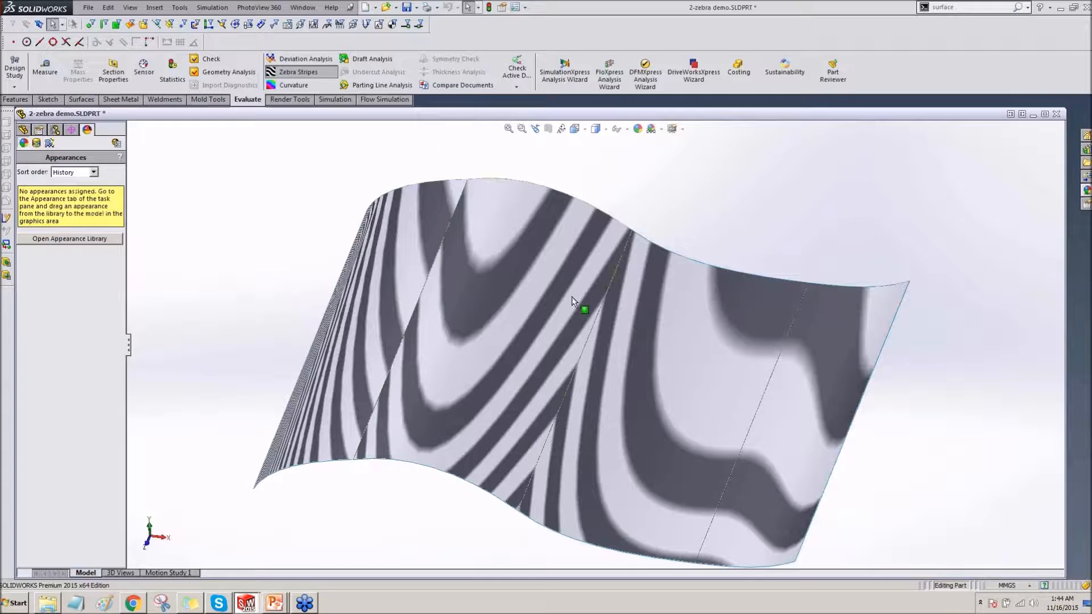
# Step: Edit Sketch1 of Surface-Extrude1, moving the point joining the first two splines to about X -62 mm, Y 36.4 mm, and rebuild the surface
pyautogui.click(23, 130)
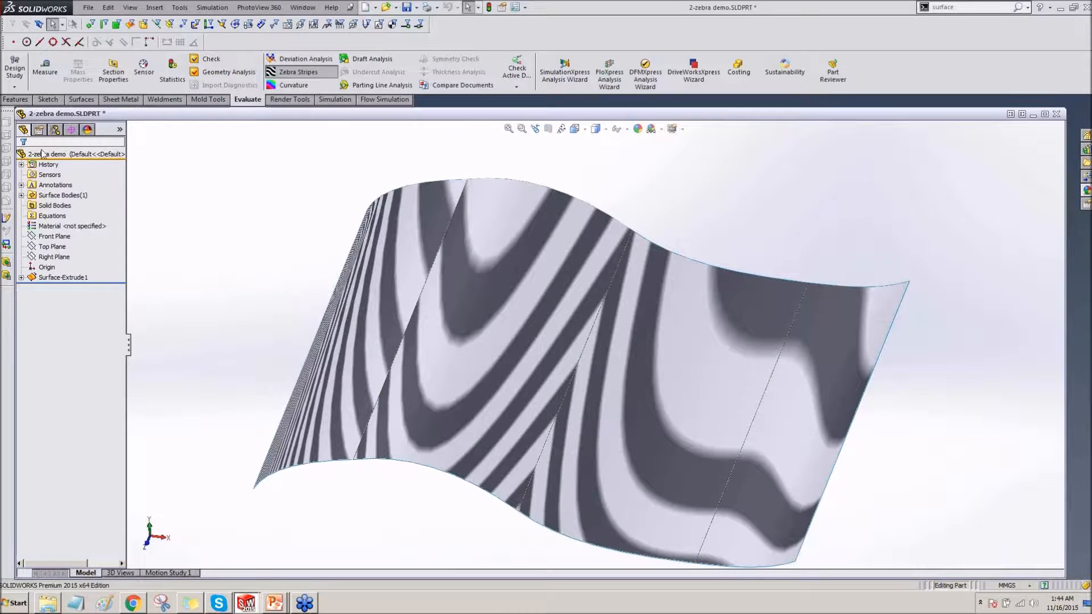
pyautogui.click(21, 278)
pyautogui.click(64, 287)
pyautogui.click(62, 255)
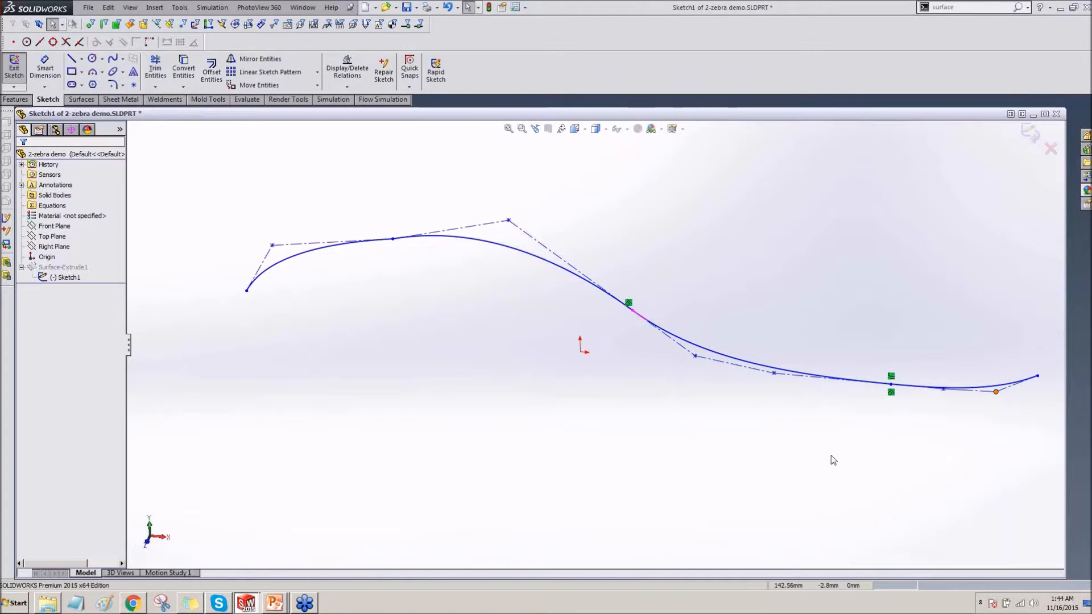
pyautogui.moveTo(394, 239)
pyautogui.mouseDown()
pyautogui.moveTo(400, 275)
pyautogui.moveTo(412, 258)
pyautogui.moveTo(402, 248)
pyautogui.mouseUp()
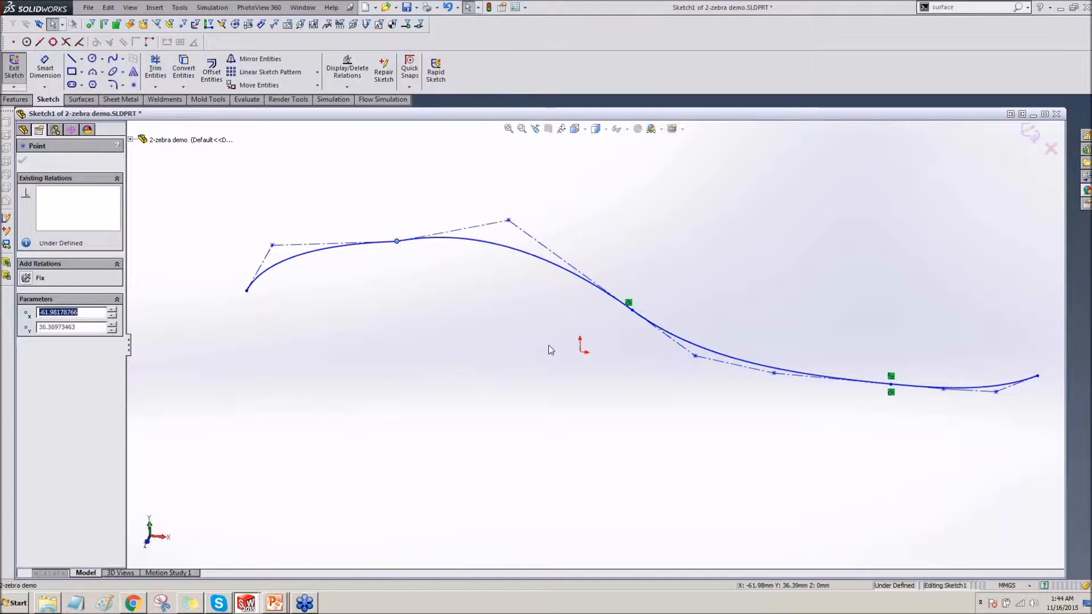
pyautogui.click(550, 349)
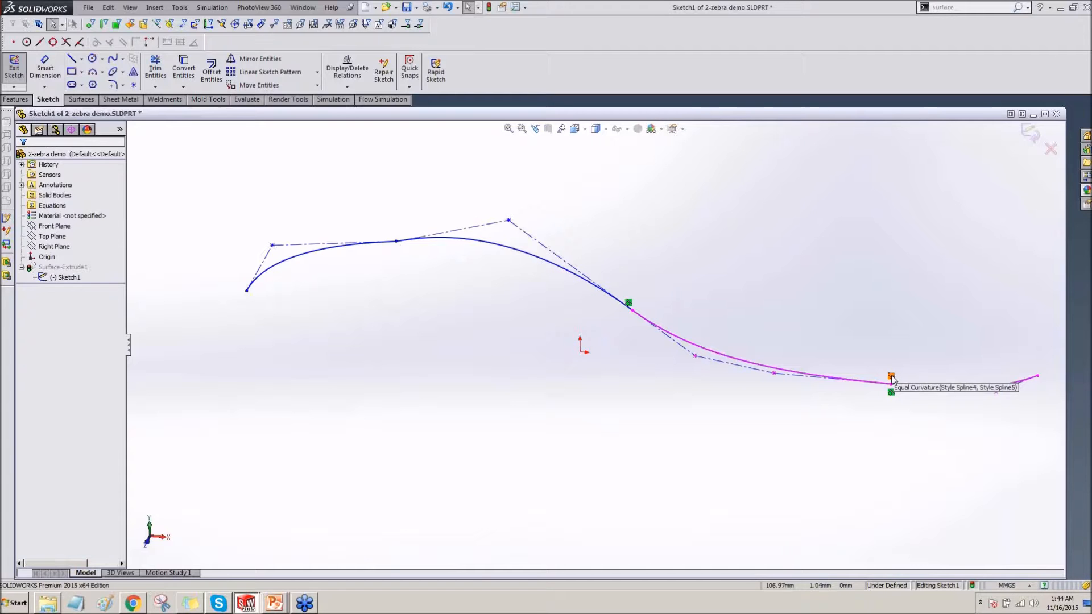
pyautogui.click(1030, 131)
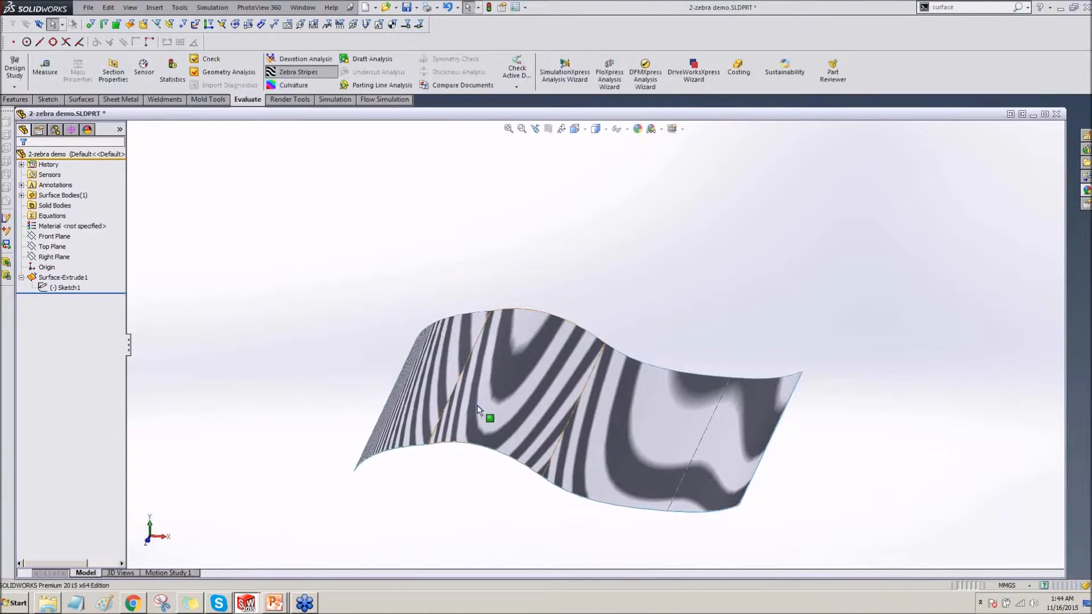
# Step: Turn off the zebra stripes and show persistent surface curvature combs on three neighbouring faces of the wavy surface
pyautogui.click(289, 73)
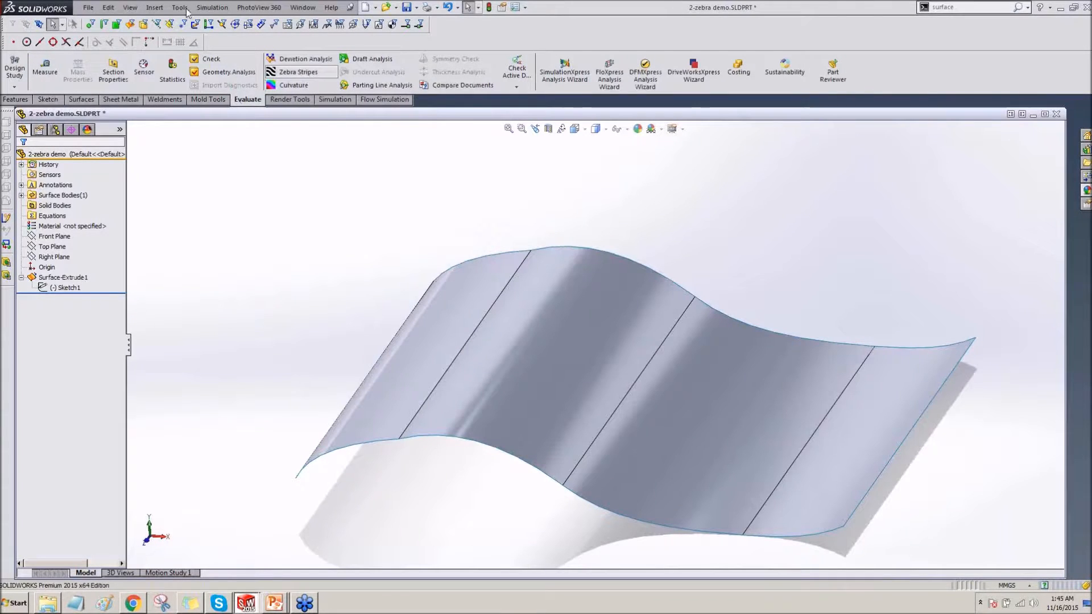
pyautogui.click(168, 8)
pyautogui.moveTo(129, 8)
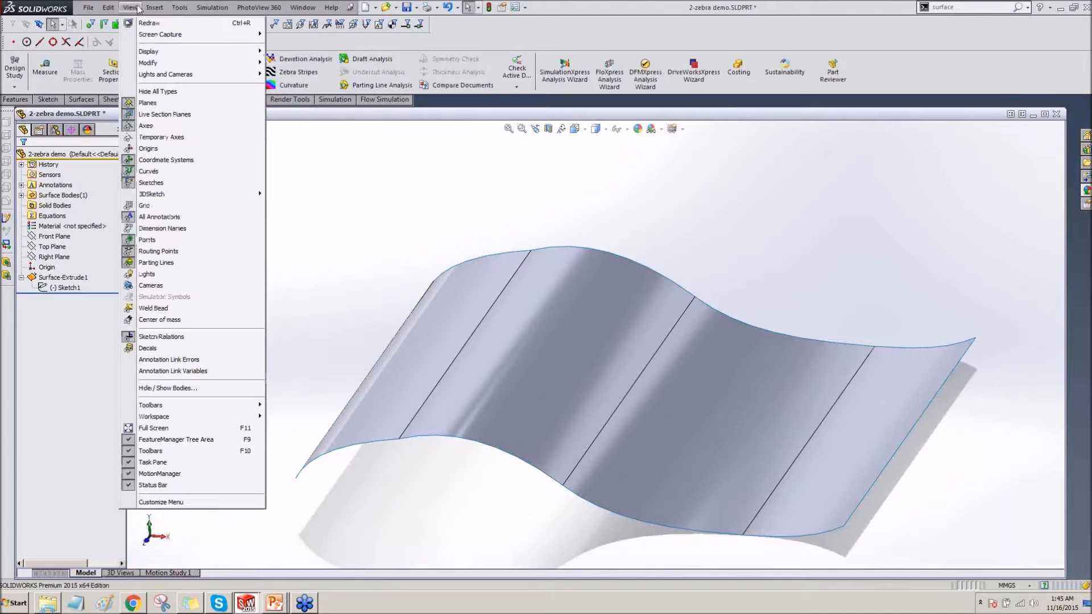
pyautogui.moveTo(180, 52)
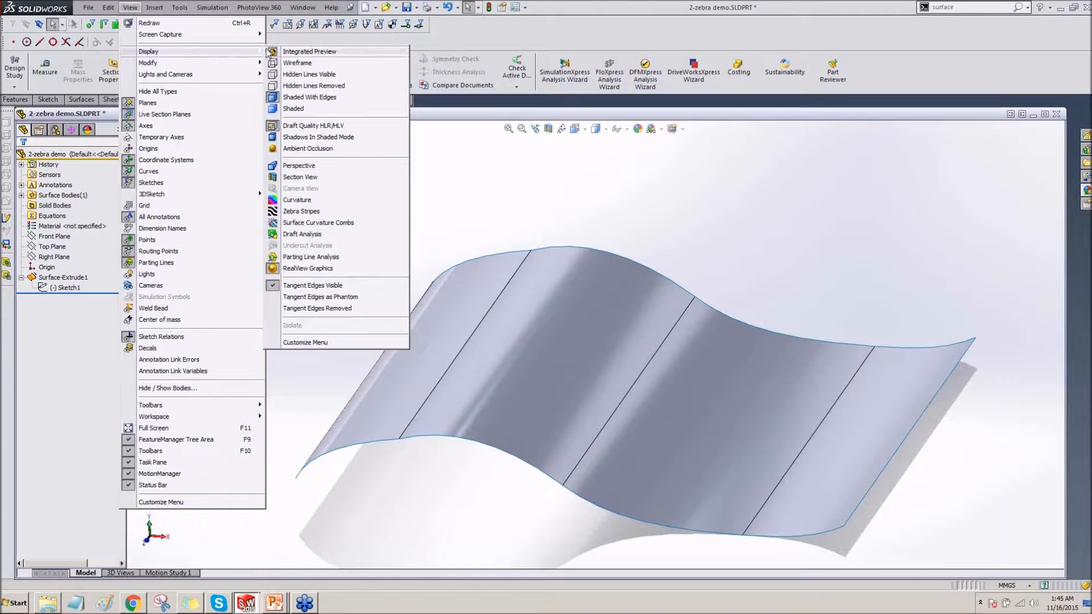
pyautogui.click(347, 221)
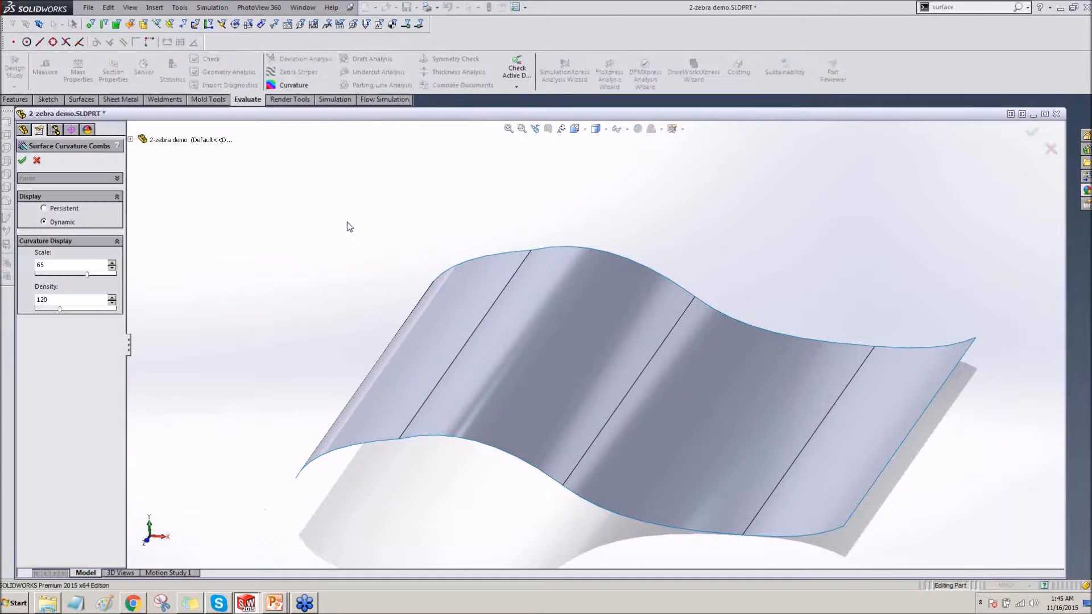
pyautogui.click(71, 209)
pyautogui.click(485, 275)
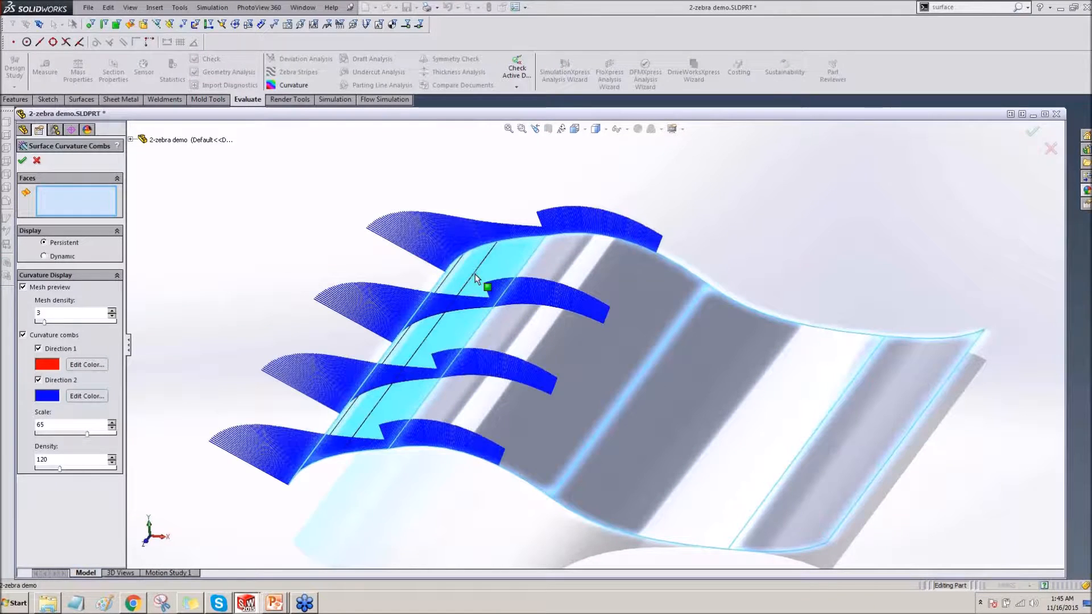
pyautogui.click(533, 250)
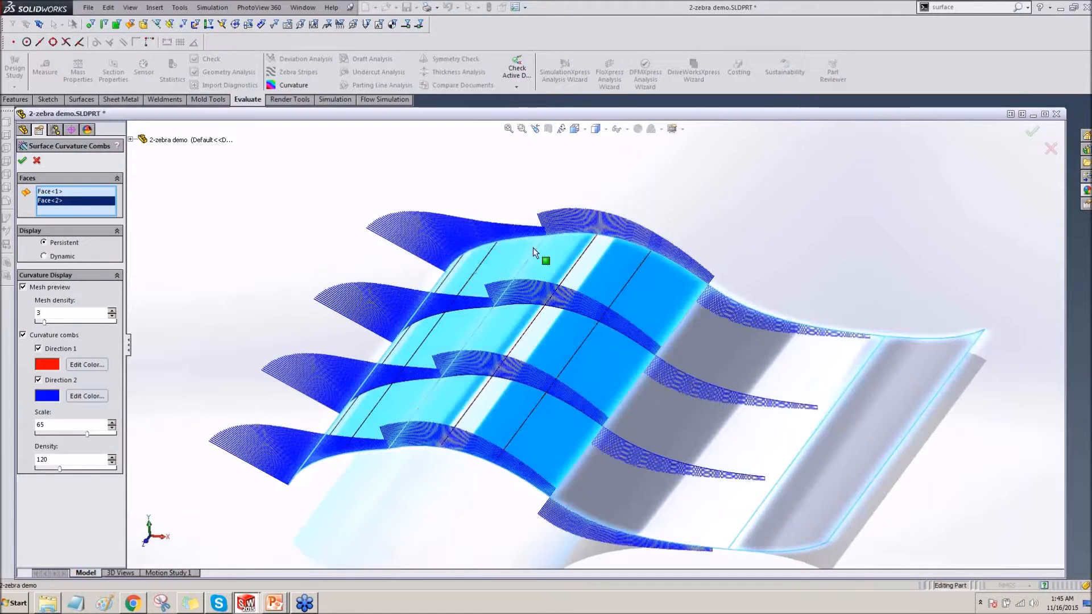
pyautogui.click(836, 380)
pyautogui.scroll(-1, 552, 300)
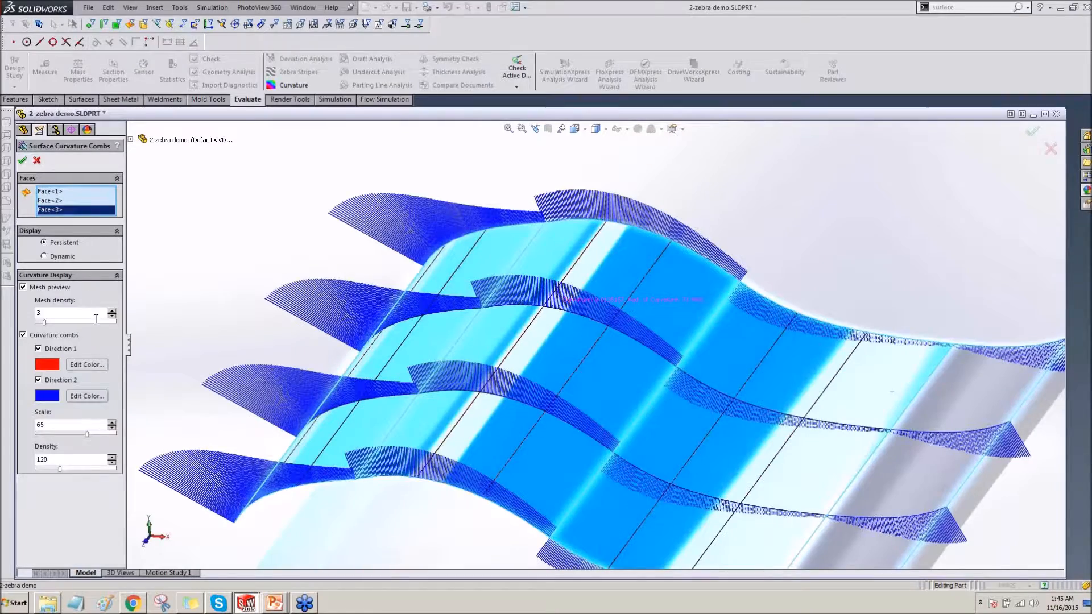
# Step: Set the mesh density of the curvature combs to 4 and examine the combs where the faces meet
pyautogui.click(112, 311)
pyautogui.click(112, 310)
pyautogui.click(112, 316)
pyautogui.moveTo(344, 372); pyautogui.dragTo(333, 389, button='middle')
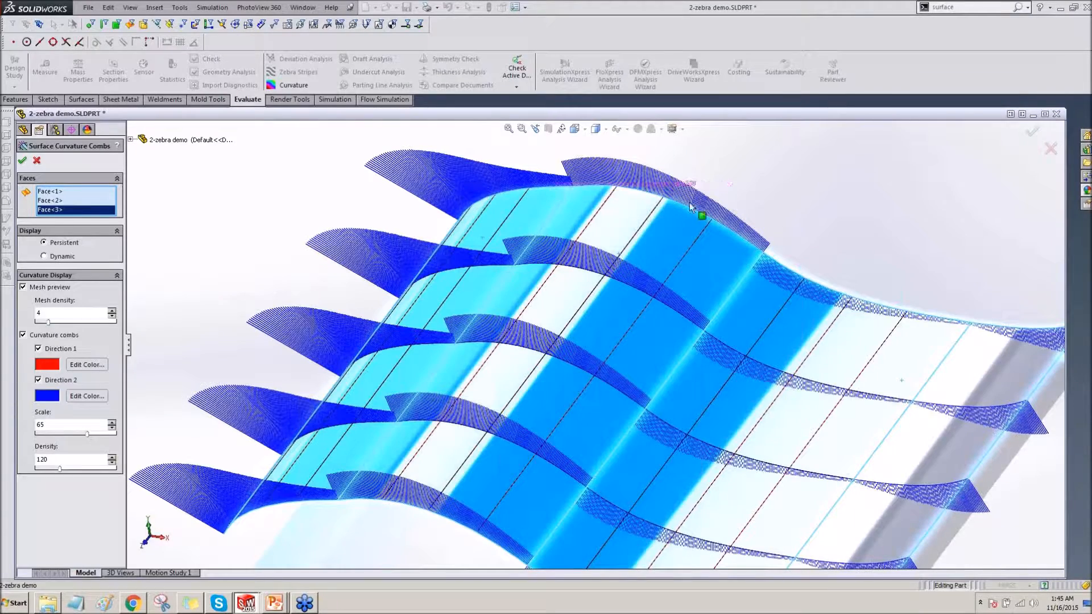
pyautogui.moveTo(260, 354); pyautogui.dragTo(265, 338, button='middle')
pyautogui.scroll(1, 483, 254)
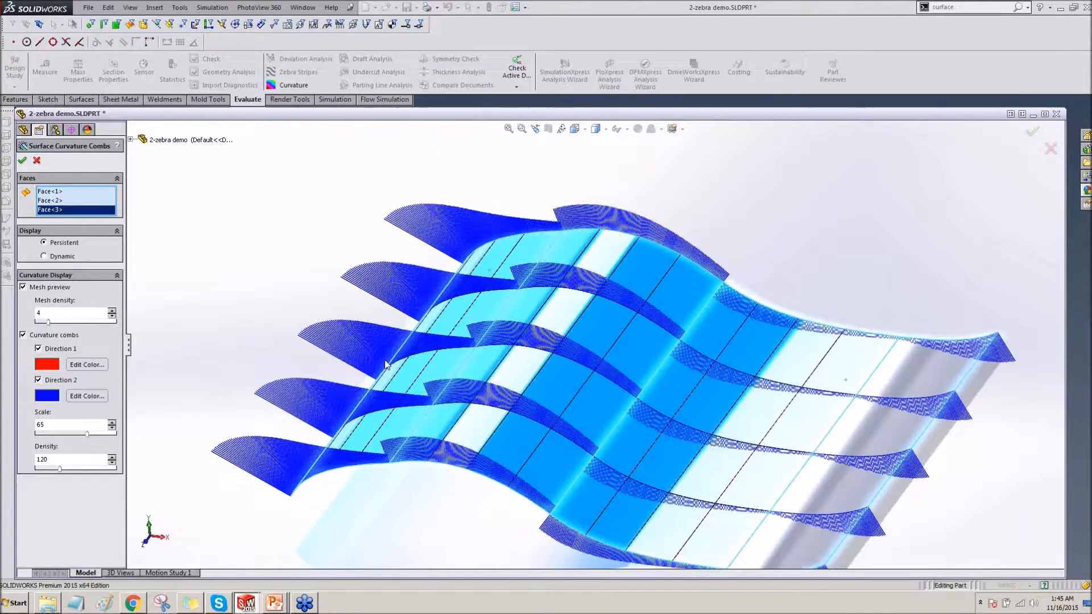
pyautogui.moveTo(50, 323)
pyautogui.mouseDown()
pyautogui.moveTo(67, 323)
pyautogui.moveTo(49, 323)
pyautogui.mouseUp()
# Step: Change the surface curvature combs to dynamic display and accept the settings
pyautogui.click(59, 257)
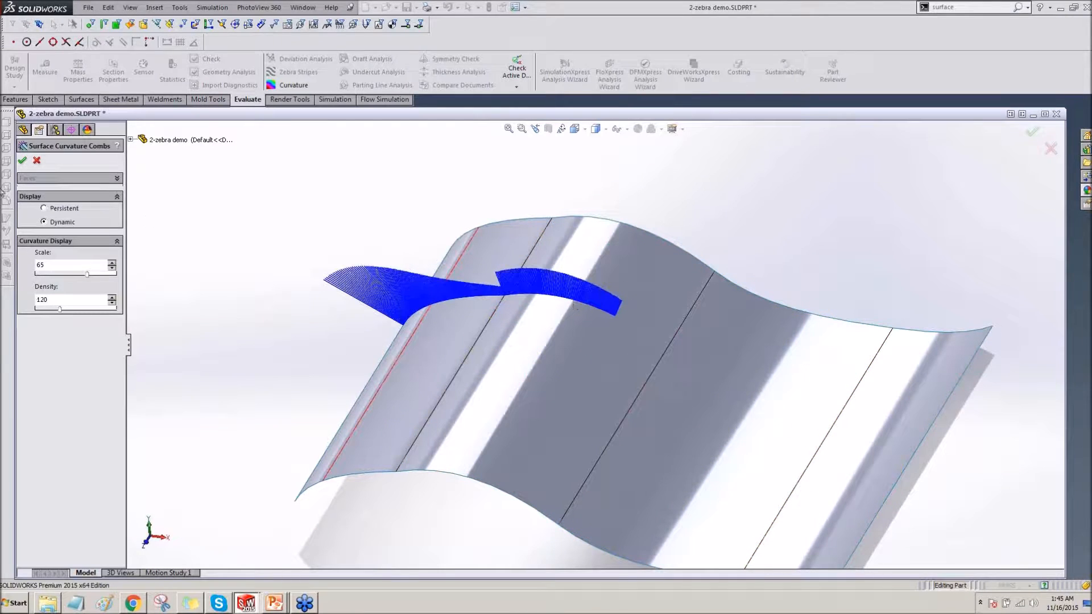
pyautogui.click(23, 161)
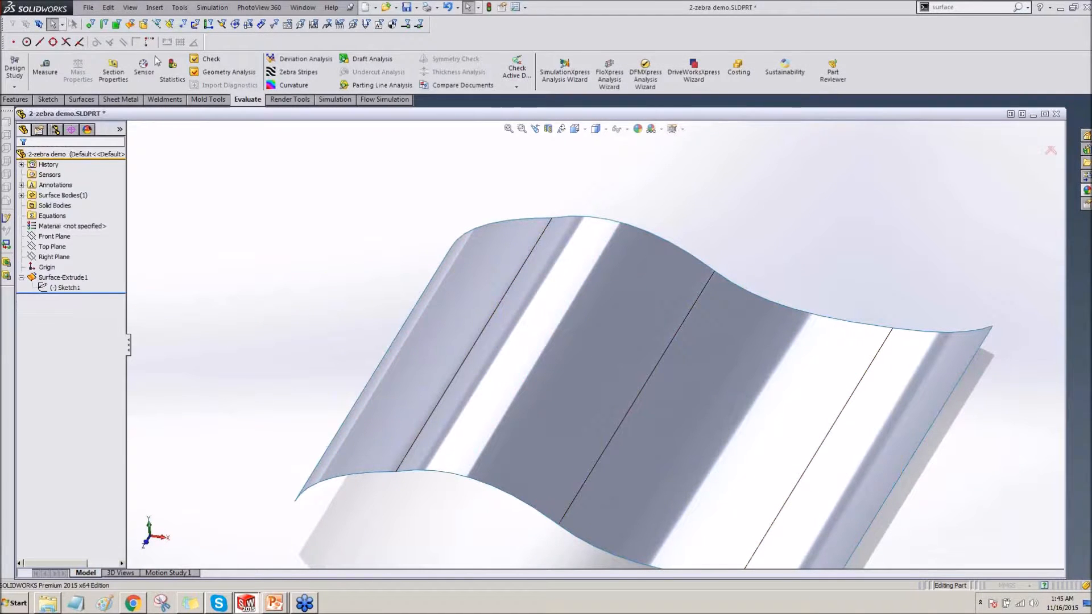
# Step: Display the model's tangent edges as phantom lines
pyautogui.click(129, 7)
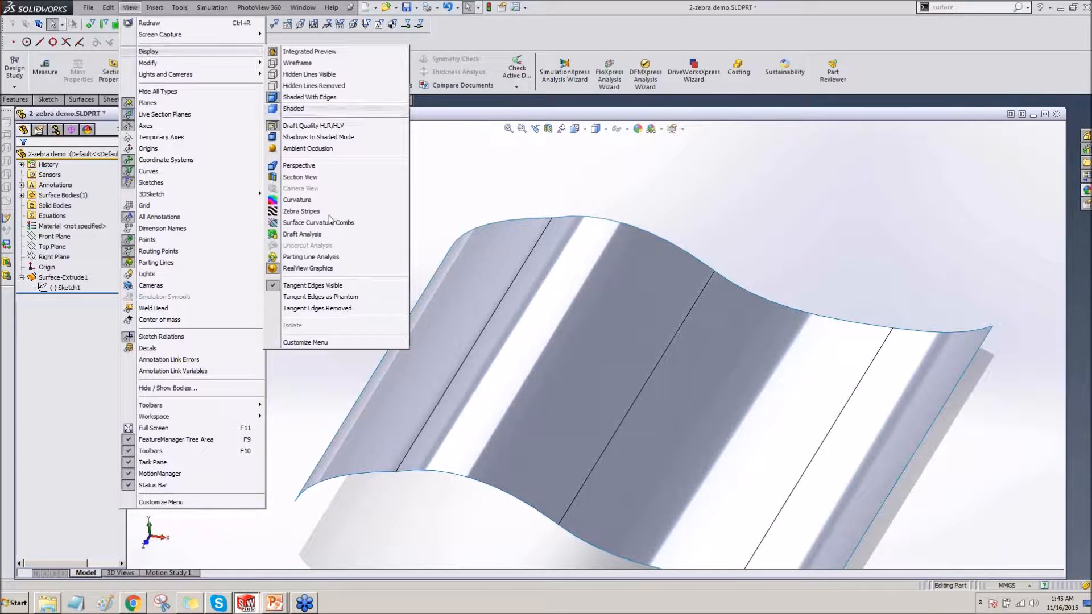
pyautogui.click(320, 297)
# Step: Examine the line style of each edge between the faces to tell tangent edges from non-tangent ones
pyautogui.moveTo(318, 306); pyautogui.dragTo(317, 291, button='middle')
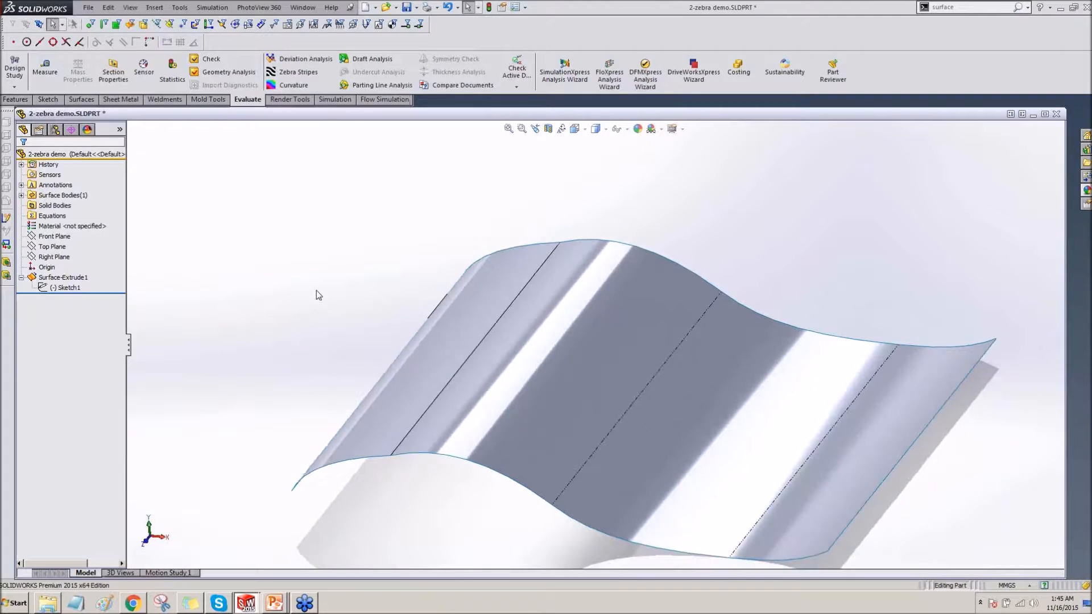
pyautogui.scroll(1, 317, 292)
pyautogui.moveTo(607, 394); pyautogui.dragTo(614, 389, button='middle')
pyautogui.scroll(-2, 614, 391)
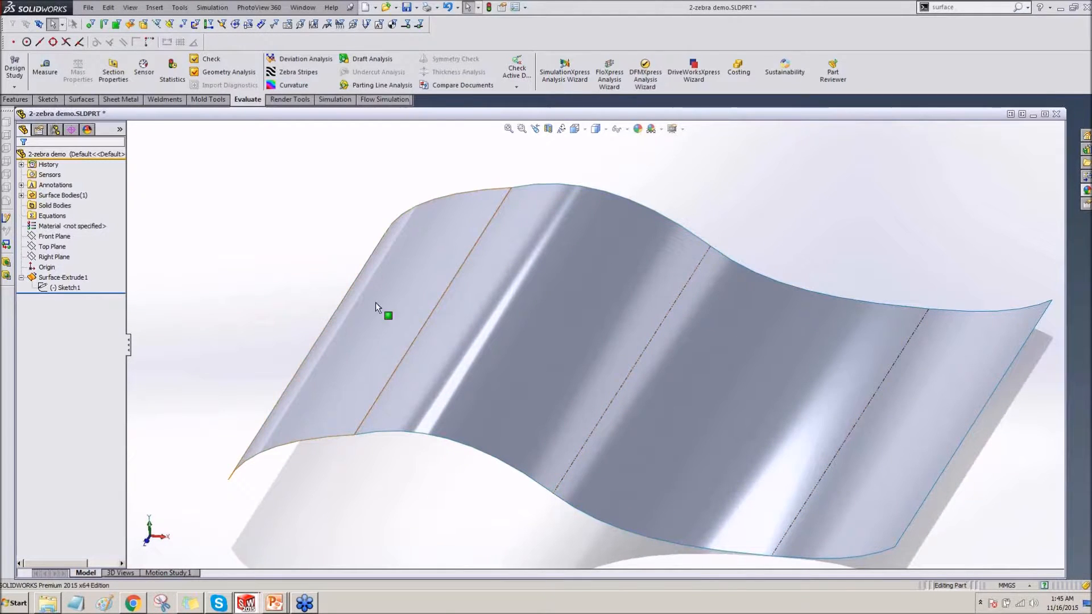
pyautogui.scroll(-1, 432, 413)
pyautogui.scroll(-1, 511, 458)
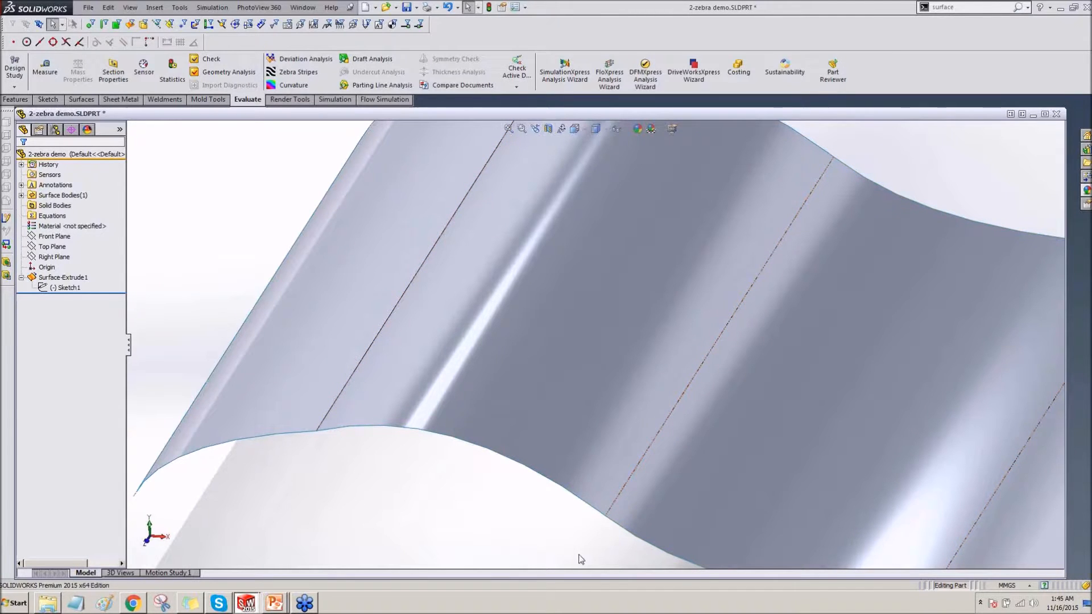
pyautogui.moveTo(575, 537); pyautogui.dragTo(325, 460, button='middle')
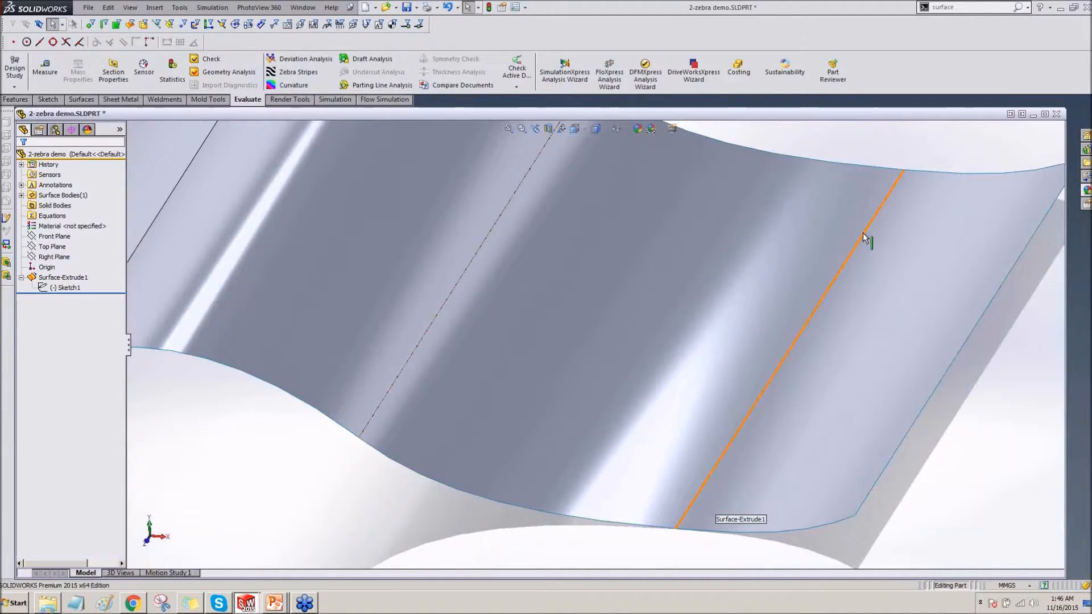
pyautogui.moveTo(567, 549); pyautogui.dragTo(497, 528, button='middle')
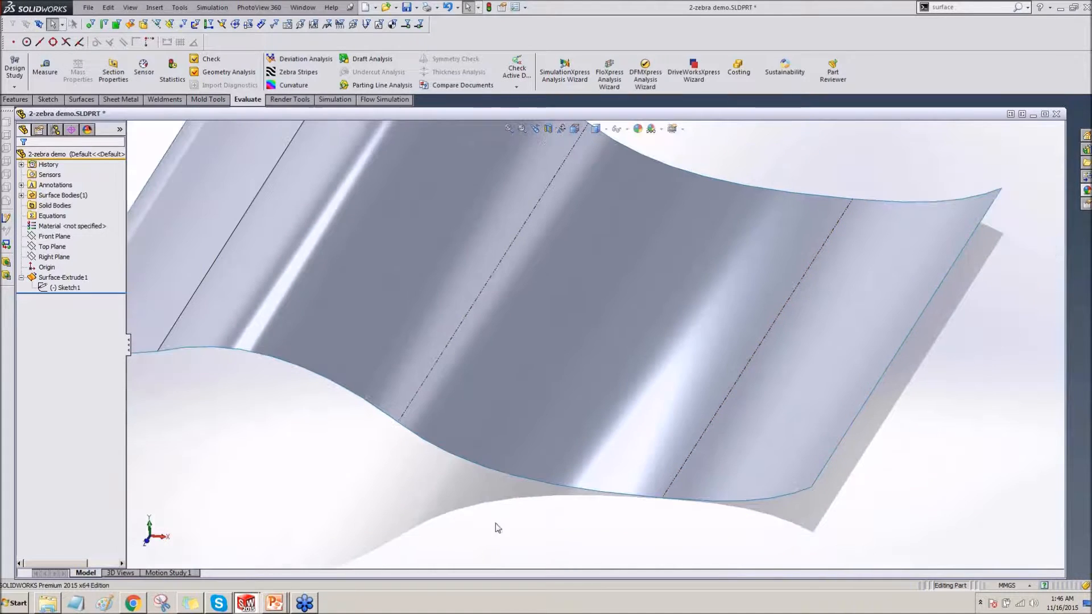
pyautogui.keyDown('ctrl'); pyautogui.moveTo(359, 461); pyautogui.dragTo(359, 455, button='middle'); pyautogui.keyUp('ctrl')
pyautogui.scroll(1, 423, 530)
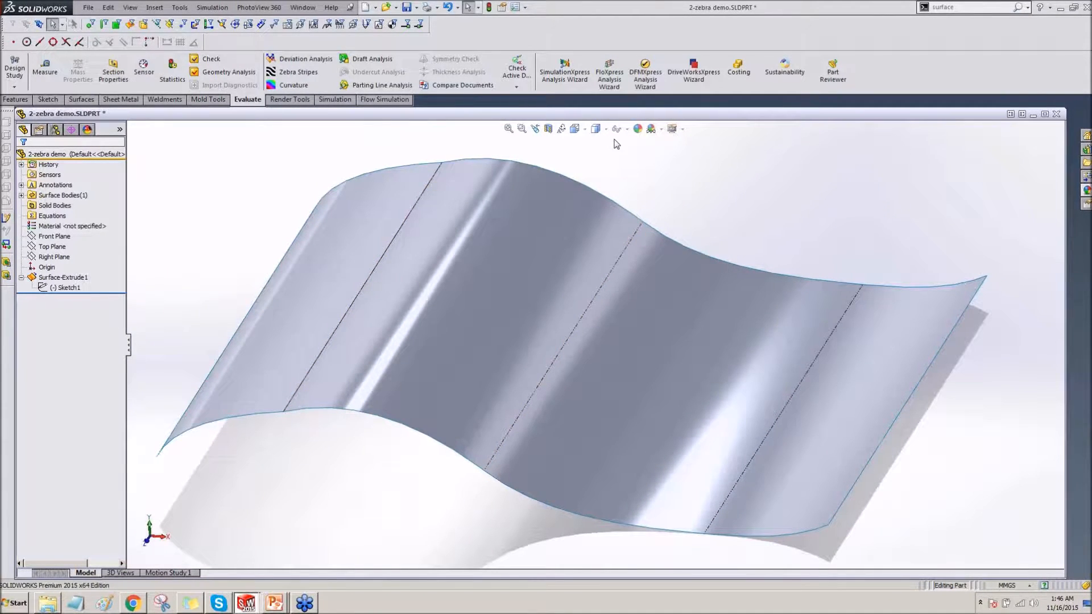
# Step: Display the model shaded without edges and apply the gloss blue car paint appearance to Surface-Extrude1
pyautogui.moveTo(601, 132)
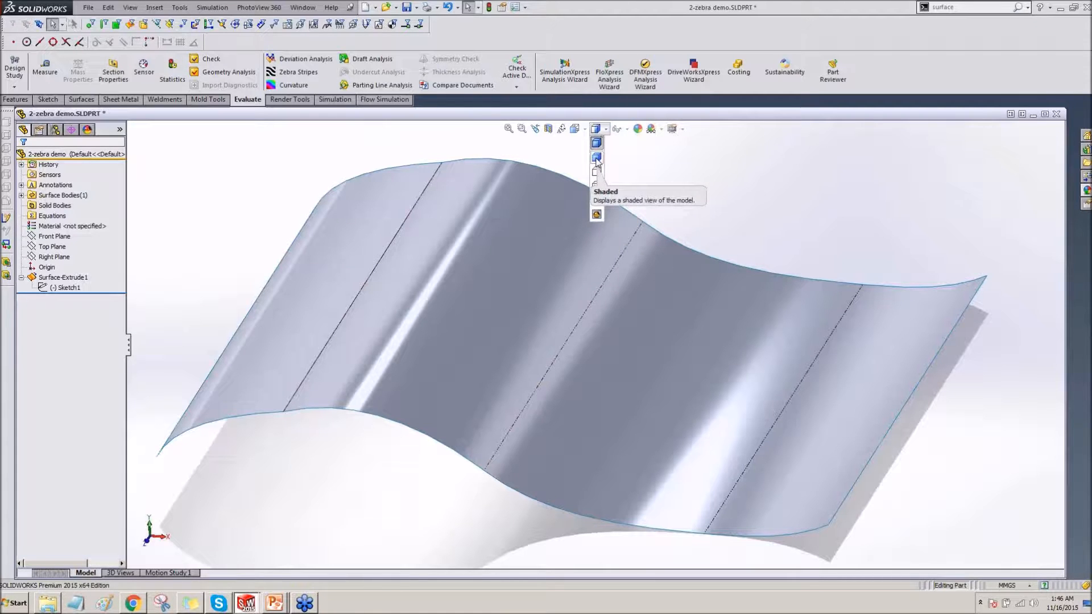
pyautogui.click(597, 158)
pyautogui.rightClick(603, 264)
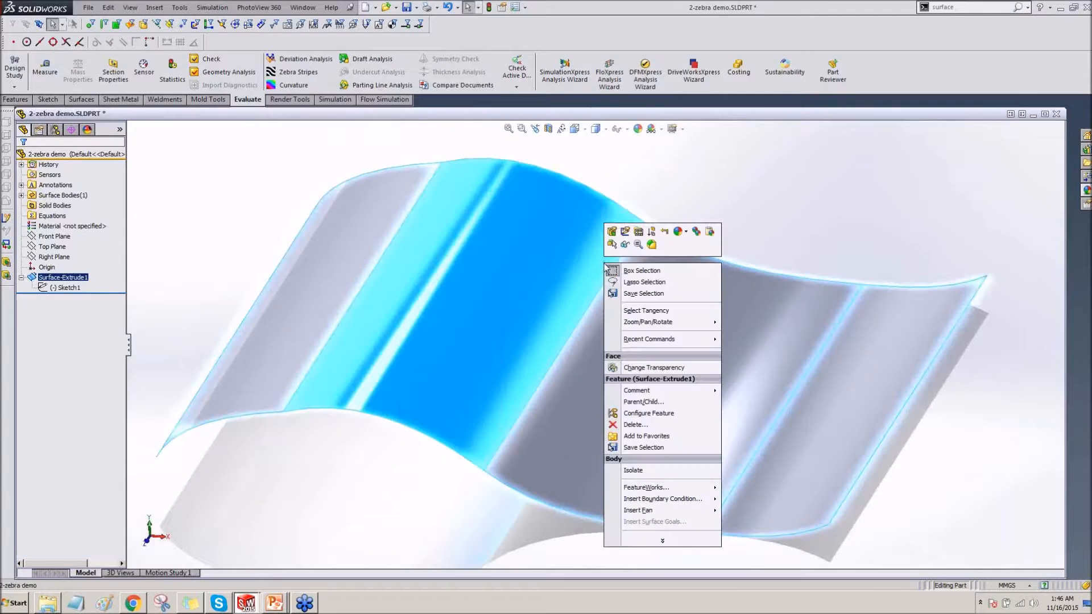
pyautogui.click(679, 231)
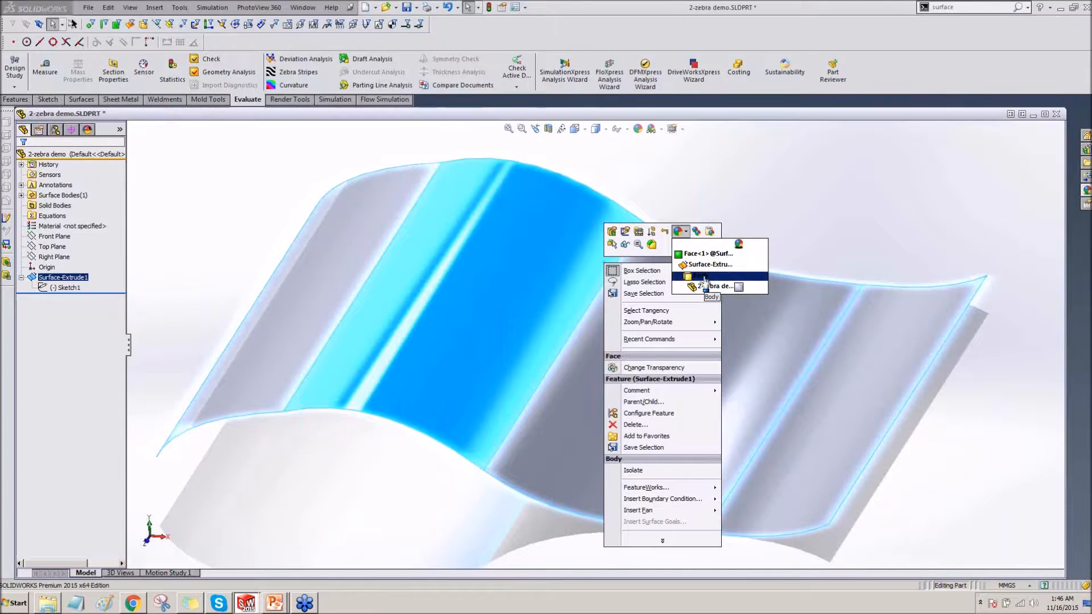
pyautogui.click(705, 278)
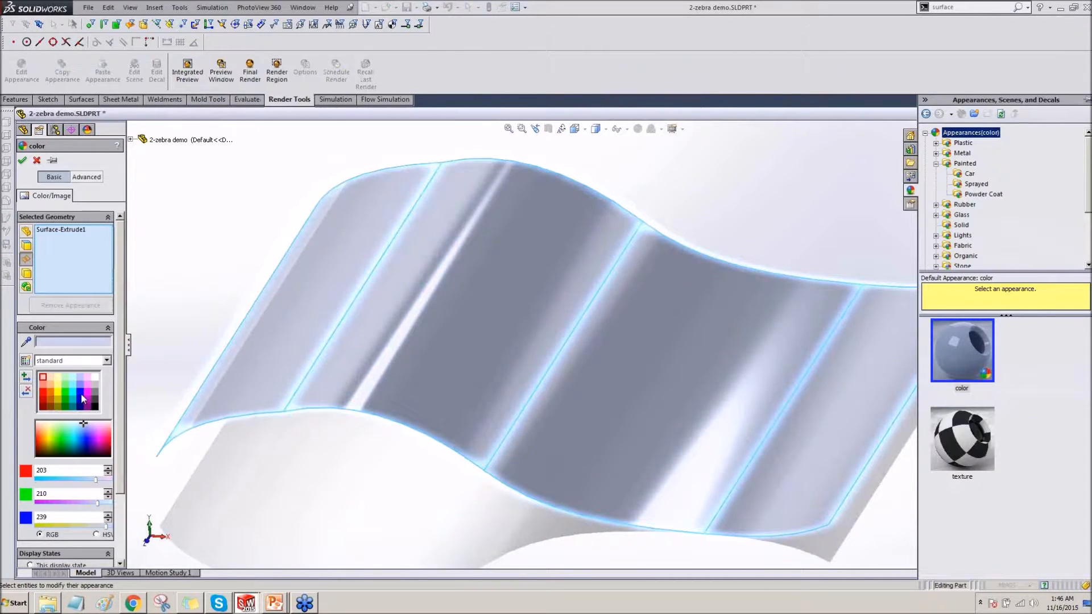
pyautogui.click(81, 394)
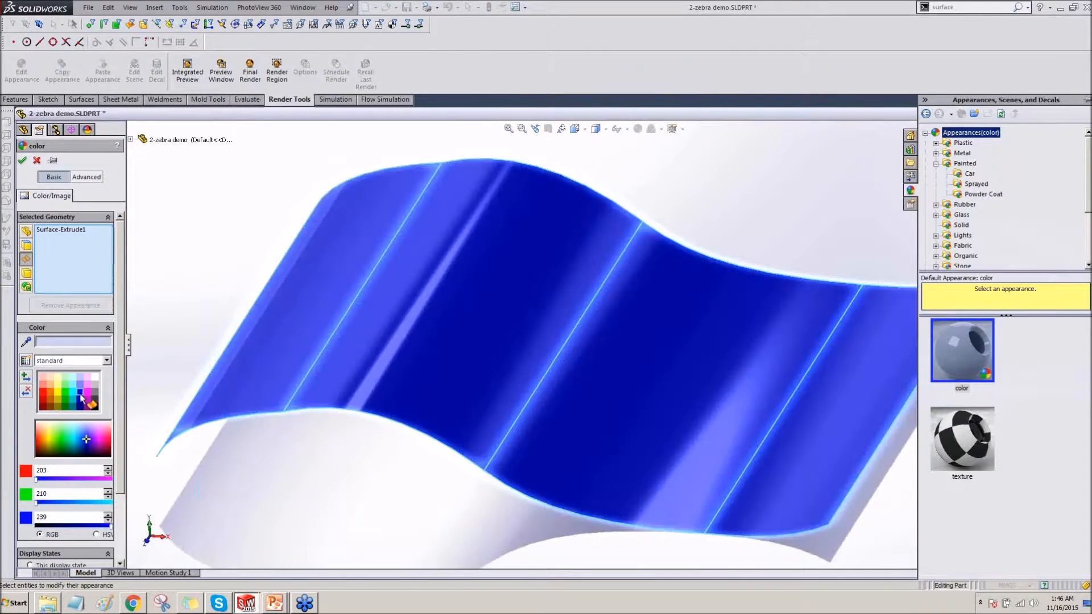
pyautogui.click(970, 174)
pyautogui.scroll(-5, 974, 405)
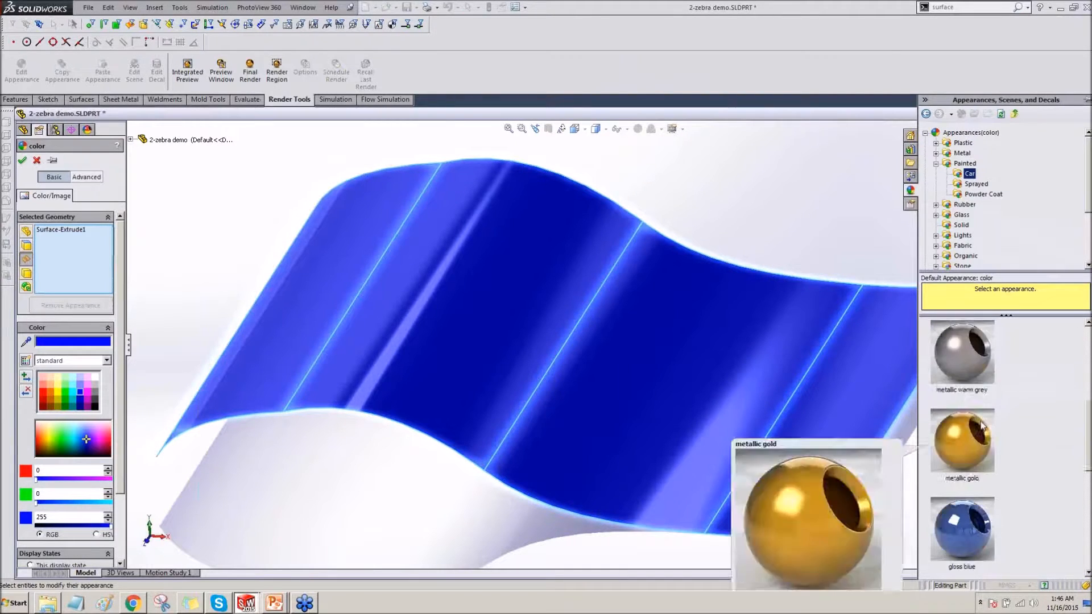
pyautogui.moveTo(974, 424); pyautogui.dragTo(617, 366)
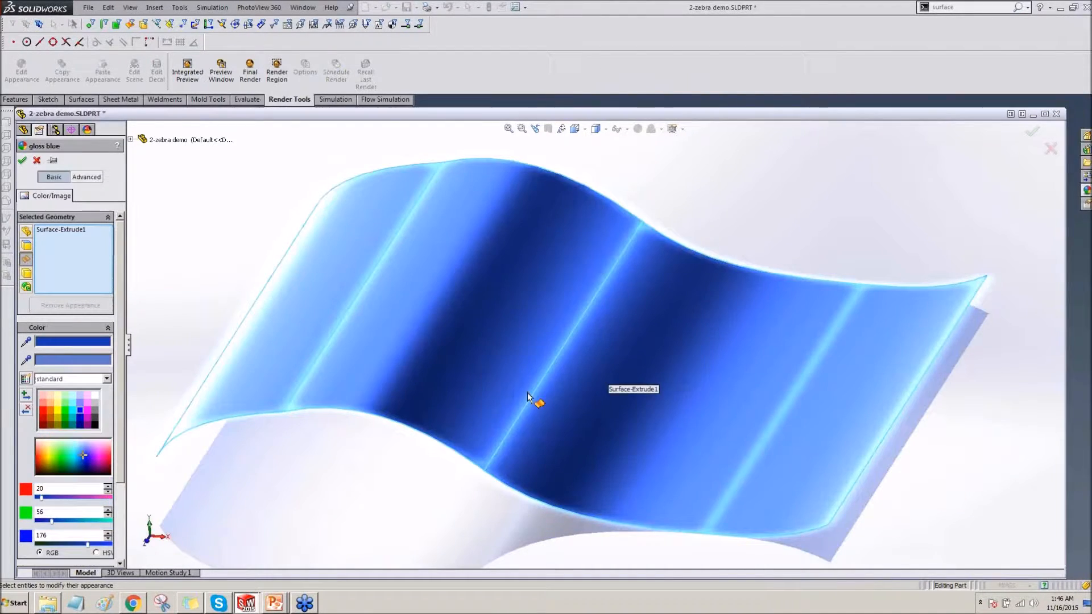
pyautogui.click(23, 162)
# Step: Examine the reflections on the glossy blue surface from several angles, especially across the edge between the first two faces
pyautogui.moveTo(265, 280); pyautogui.dragTo(265, 309, button='middle')
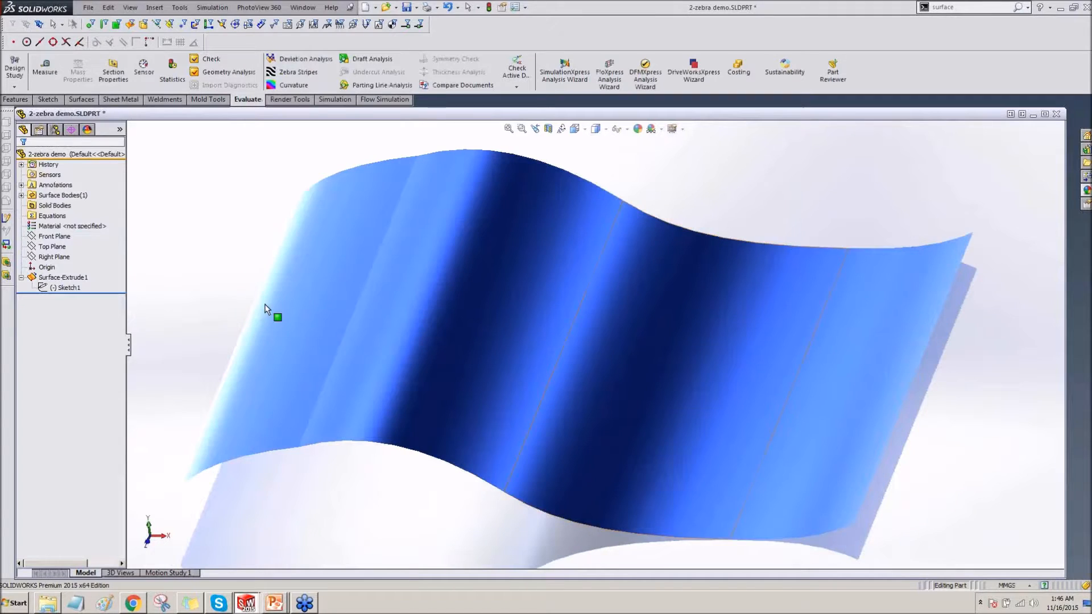
pyautogui.scroll(1, 511, 341)
pyautogui.moveTo(510, 342); pyautogui.dragTo(376, 306, button='middle')
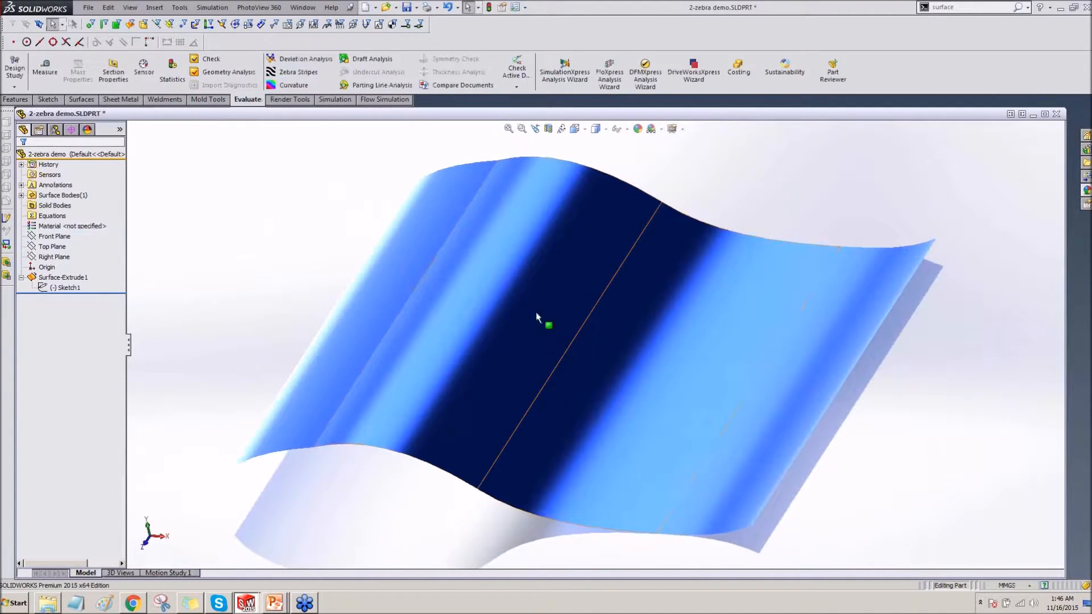
pyautogui.moveTo(556, 419); pyautogui.dragTo(249, 301, button='middle')
pyautogui.scroll(-2, 409, 321)
pyautogui.scroll(1, 429, 313)
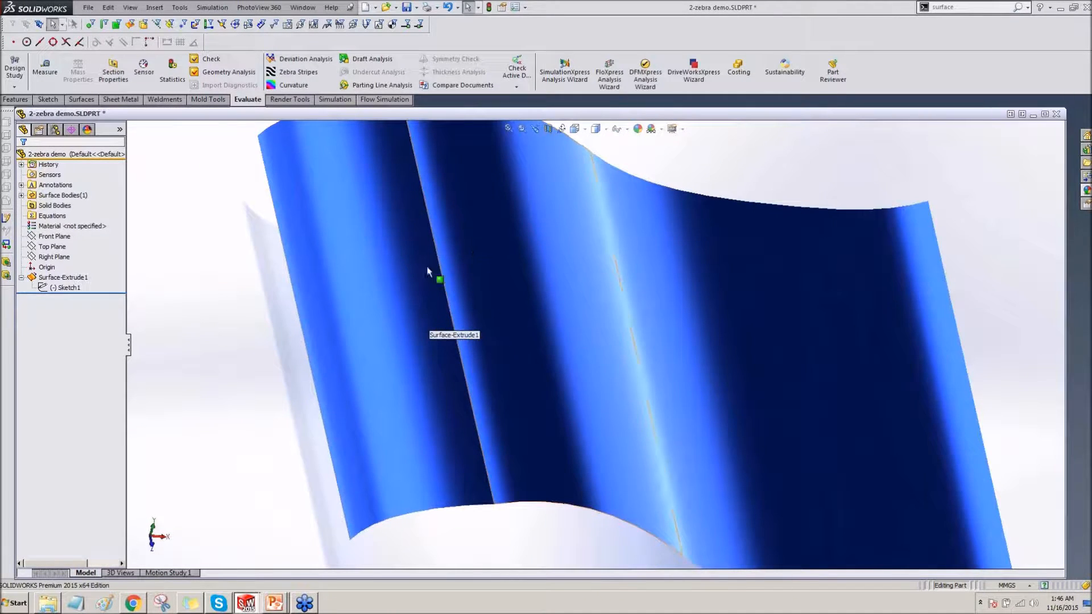
pyautogui.scroll(1, 428, 269)
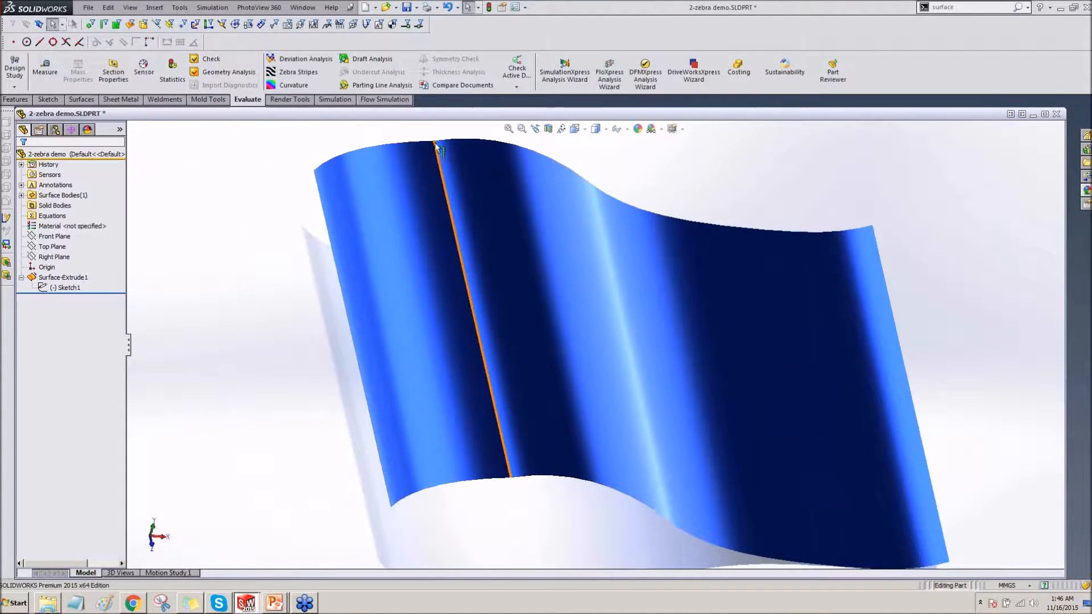
pyautogui.scroll(-1, 434, 154)
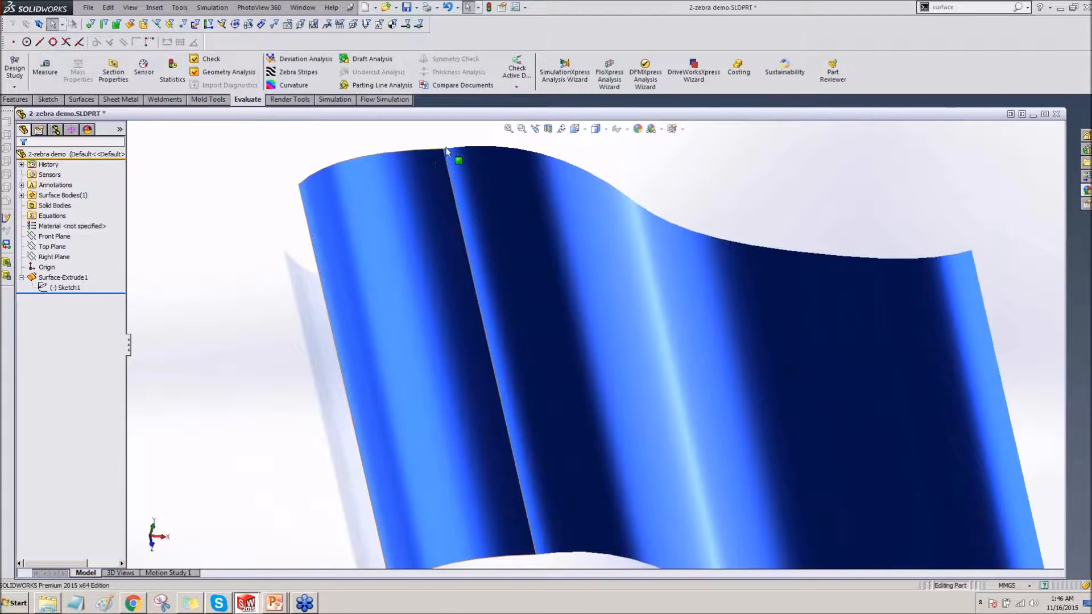
pyautogui.moveTo(487, 297)
pyautogui.mouseDown(button='middle')
pyautogui.moveTo(449, 288)
pyautogui.moveTo(471, 271)
pyautogui.moveTo(461, 318)
pyautogui.moveTo(458, 267)
pyautogui.mouseUp(button='middle')
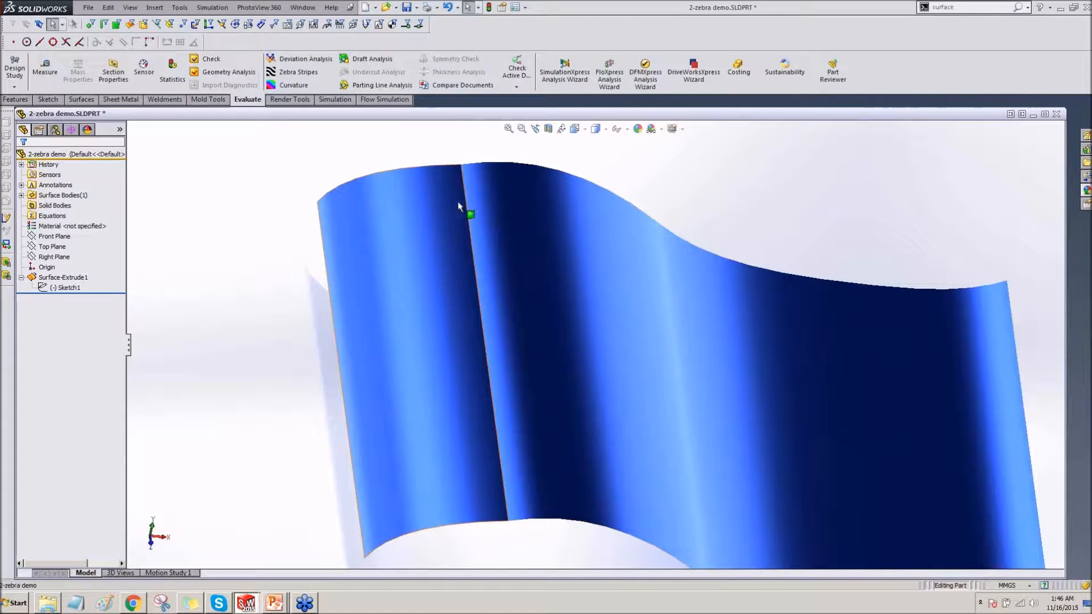
pyautogui.moveTo(463, 354); pyautogui.dragTo(453, 334, button='middle')
pyautogui.moveTo(601, 366)
pyautogui.mouseDown(button='middle')
pyautogui.moveTo(546, 358)
pyautogui.moveTo(560, 380)
pyautogui.mouseUp(button='middle')
pyautogui.scroll(-1, 560, 379)
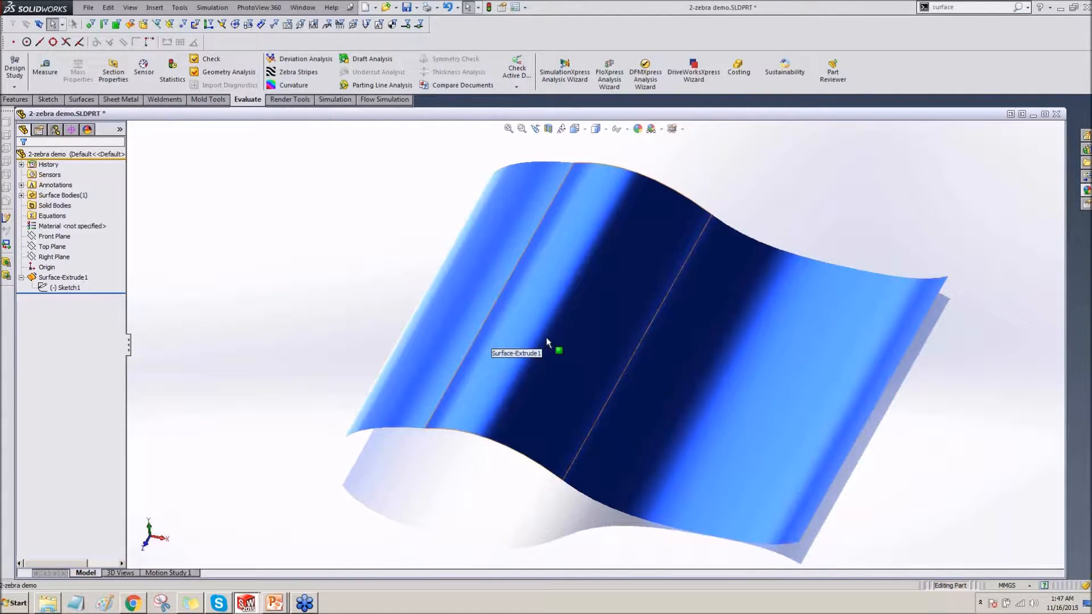
# Step: Switch to the PowerPoint slide show and advance from the Understanding Continuity demo slide to the Conics slide
pyautogui.hotkey('alt', 'Tab')
pyautogui.hotkey('alt', 'Tab')
pyautogui.hotkey('alt', 'Tab')
pyautogui.hotkey('alt', 'Tab')
pyautogui.hotkey('alt', 'Tab')
pyautogui.hotkey('alt', 'Tab')
pyautogui.hotkey('alt', 'Tab')
pyautogui.hotkey('alt', 'Tab')
pyautogui.hotkey('alt', 'Tab')
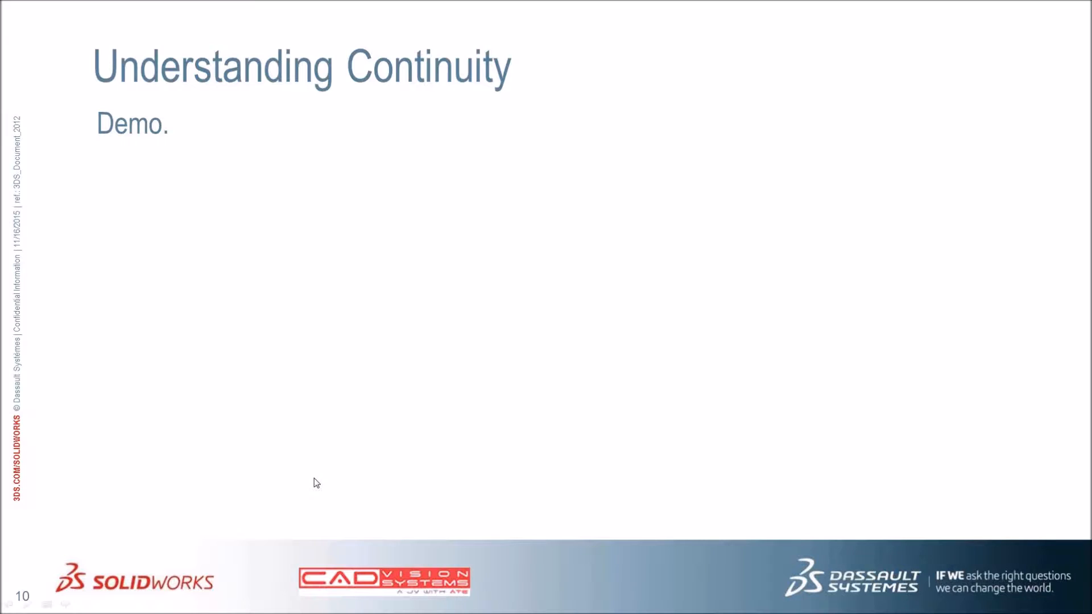
pyautogui.click(317, 483)
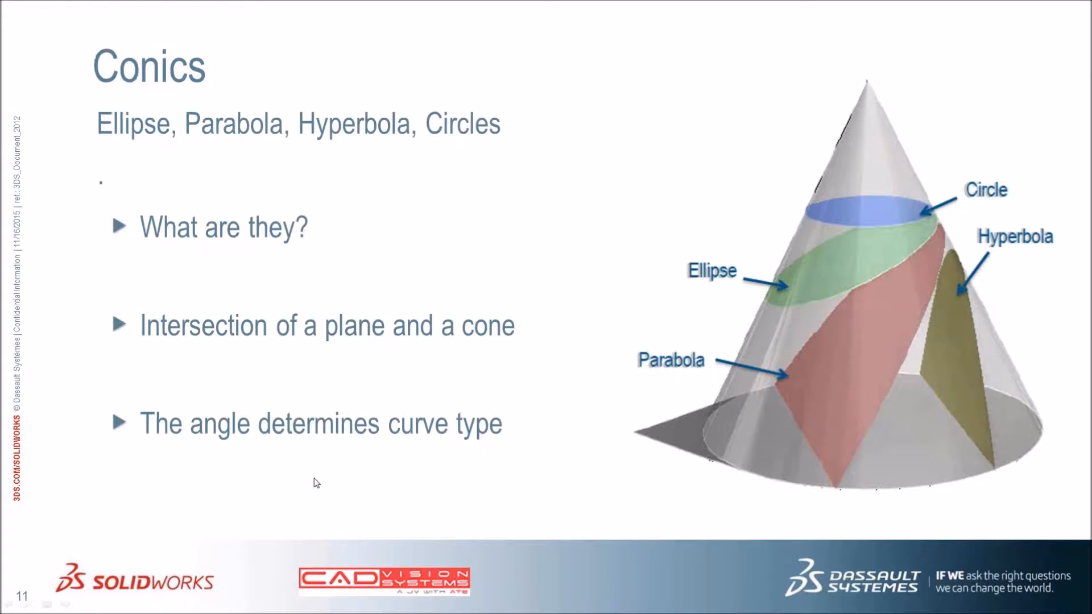
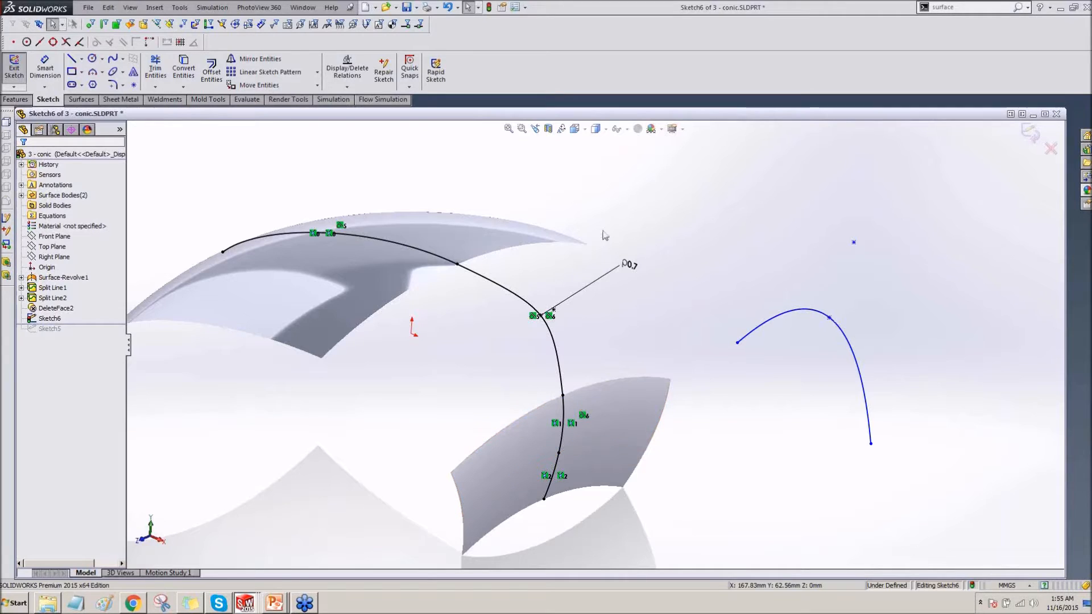
# Step: Open the recent part 4- splines.SLDPRT
pyautogui.press('r')
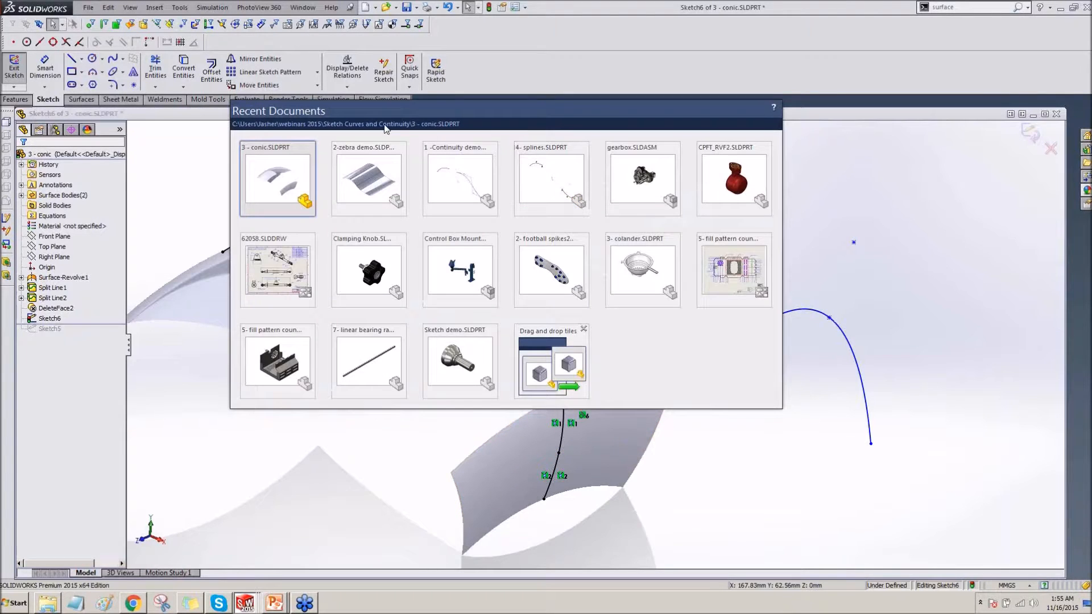
pyautogui.click(542, 186)
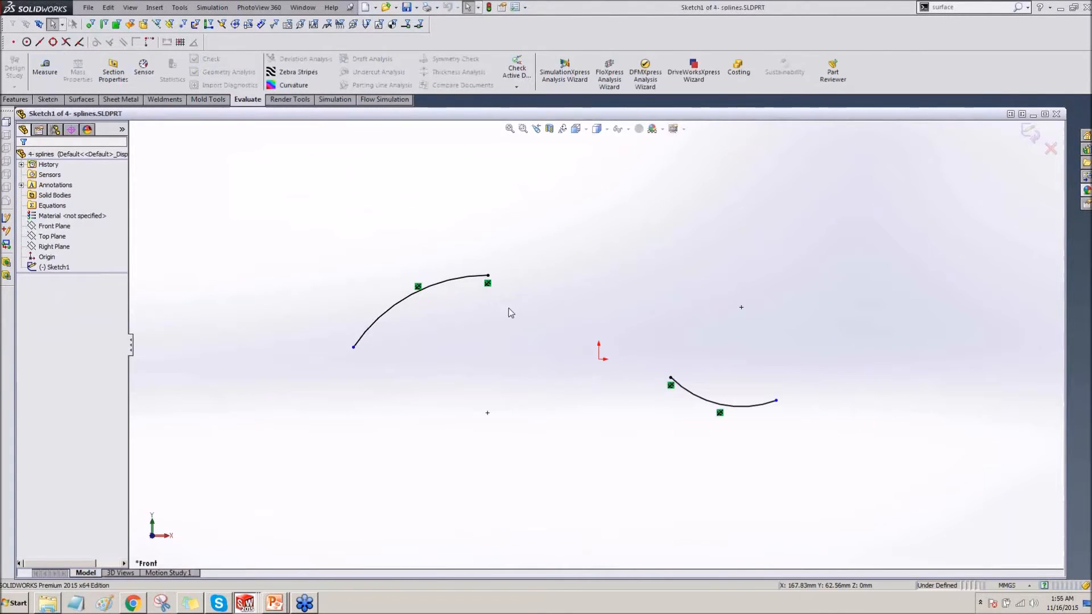
pyautogui.keyDown('ctrl'); pyautogui.moveTo(395, 384); pyautogui.dragTo(692, 420, button='middle'); pyautogui.keyUp('ctrl')
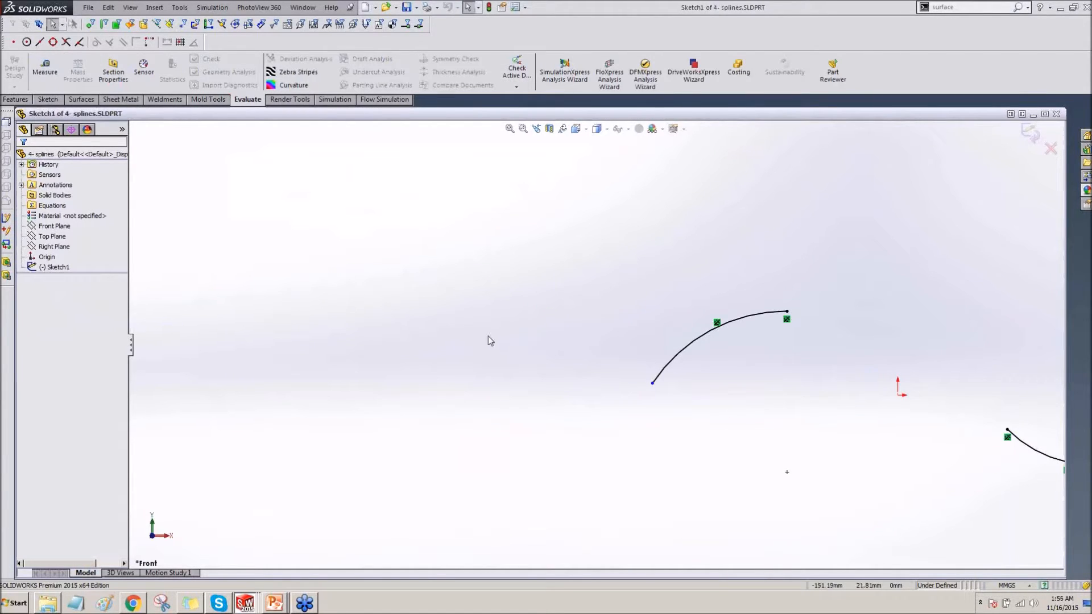
# Step: Sketch an arch-shaped style spline about 134 mm wide with six control vertices in the free area left of the upper arc
pyautogui.click(52, 99)
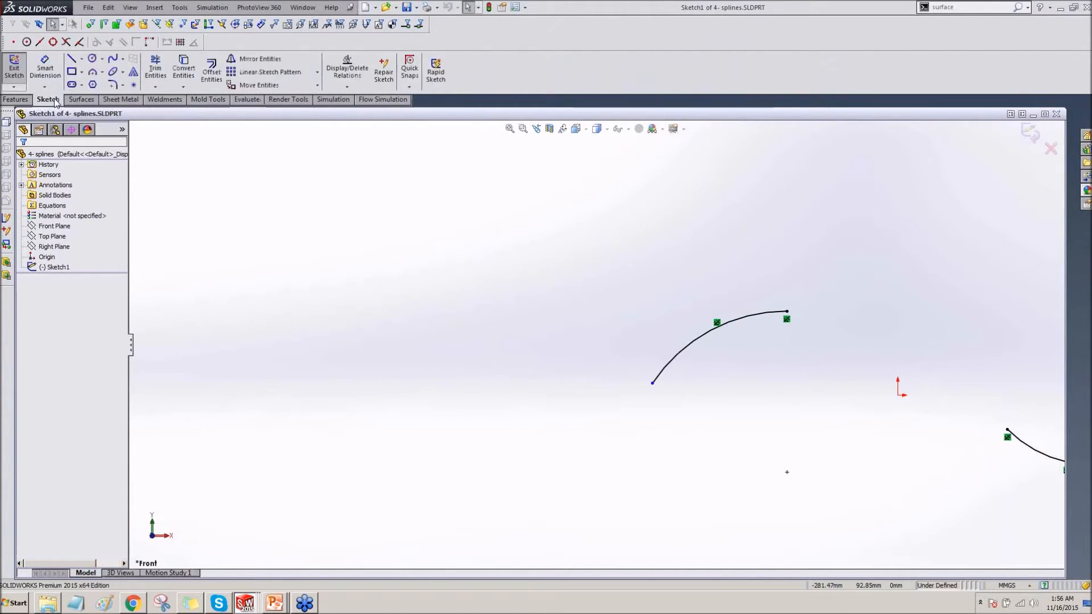
pyautogui.click(125, 59)
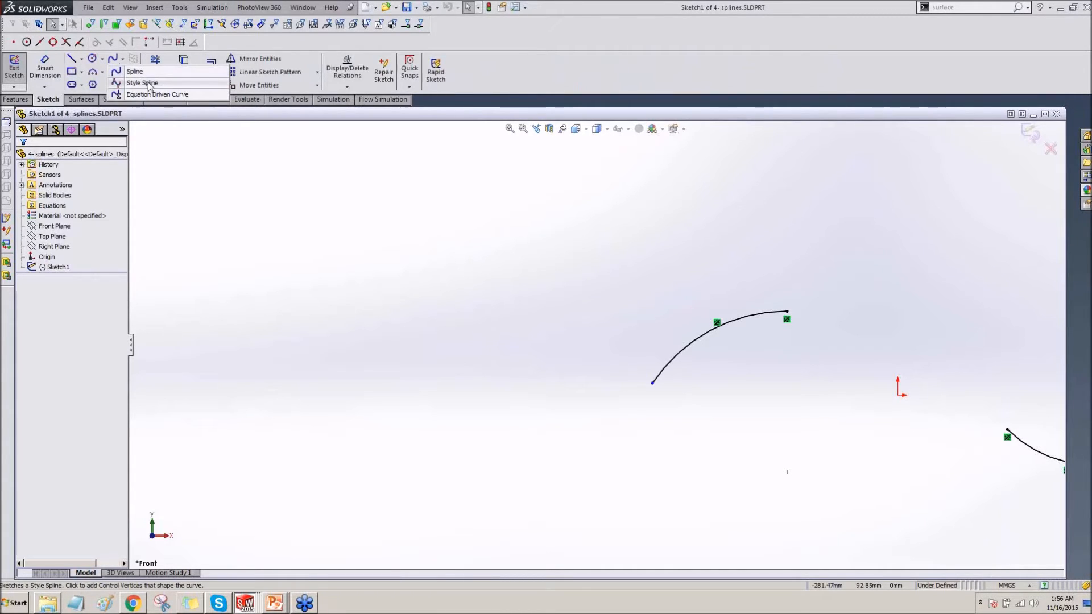
pyautogui.click(205, 83)
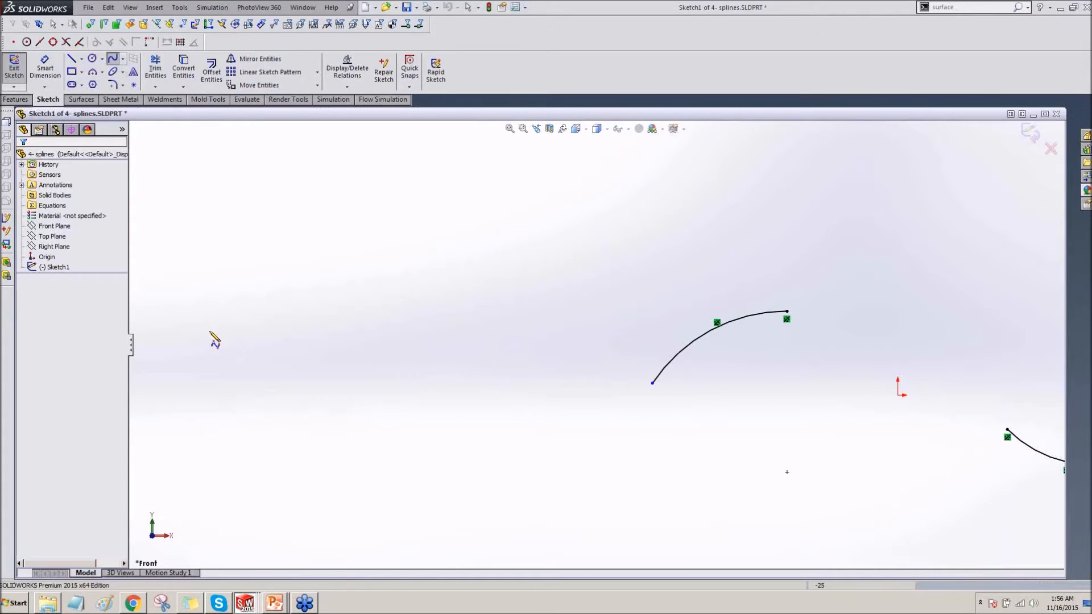
pyautogui.click(272, 244)
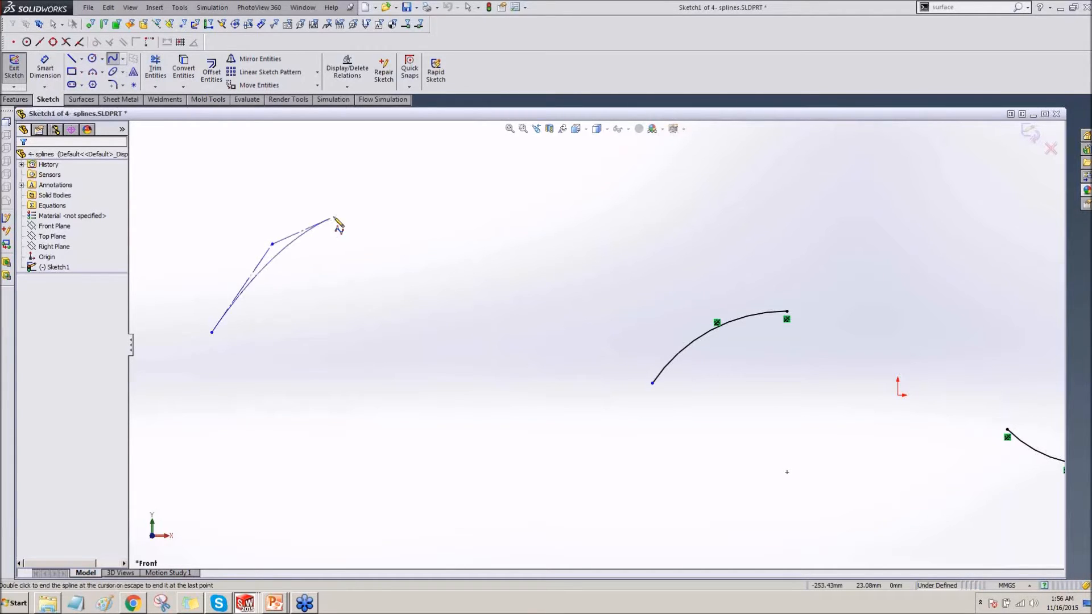
pyautogui.click(378, 209)
pyautogui.click(482, 226)
pyautogui.click(555, 302)
pyautogui.click(575, 333)
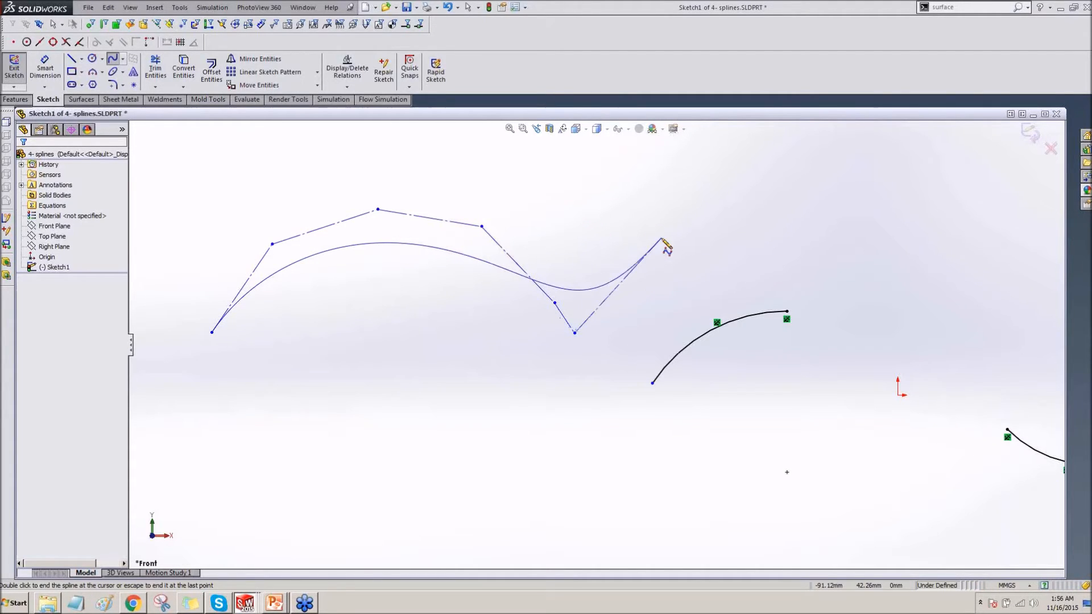
pyautogui.press('Escape')
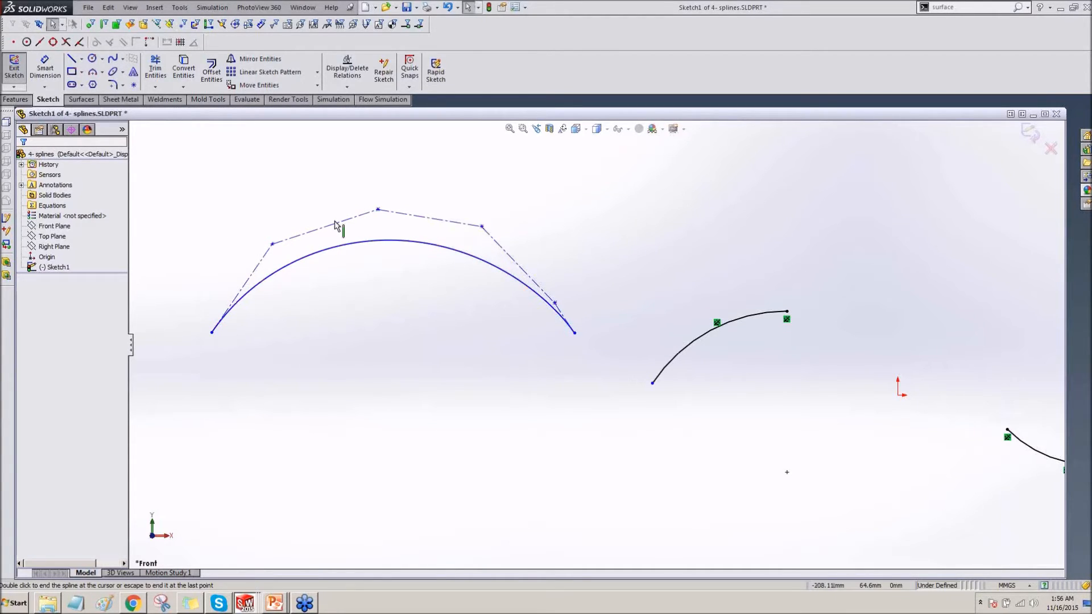
# Step: Reshape the style spline by moving the control vertices next to its two endpoints outward
pyautogui.click(378, 210)
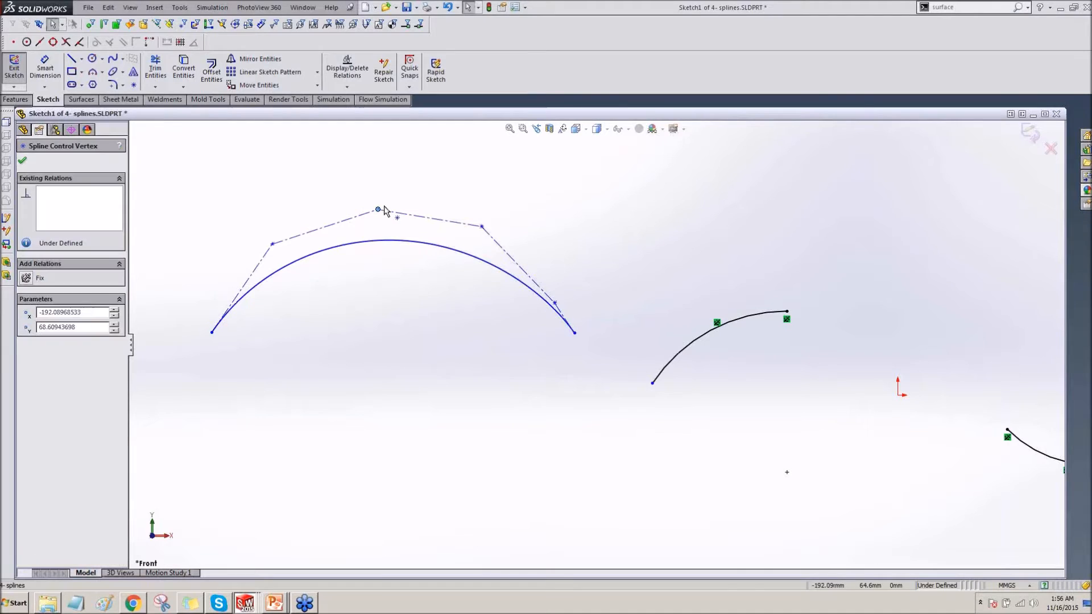
pyautogui.click(332, 254)
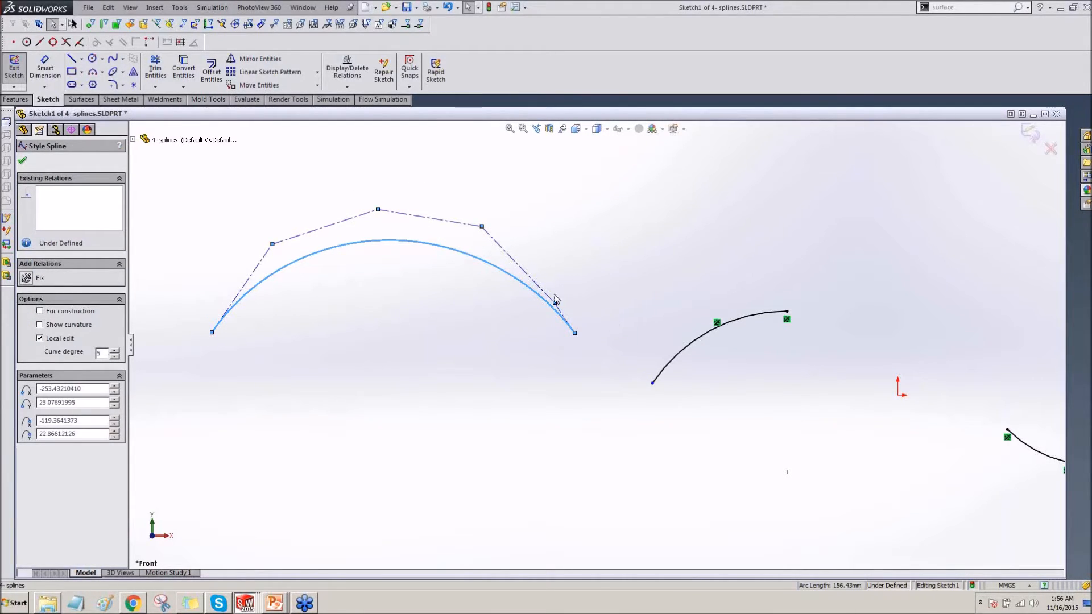
pyautogui.moveTo(555, 301); pyautogui.dragTo(568, 277)
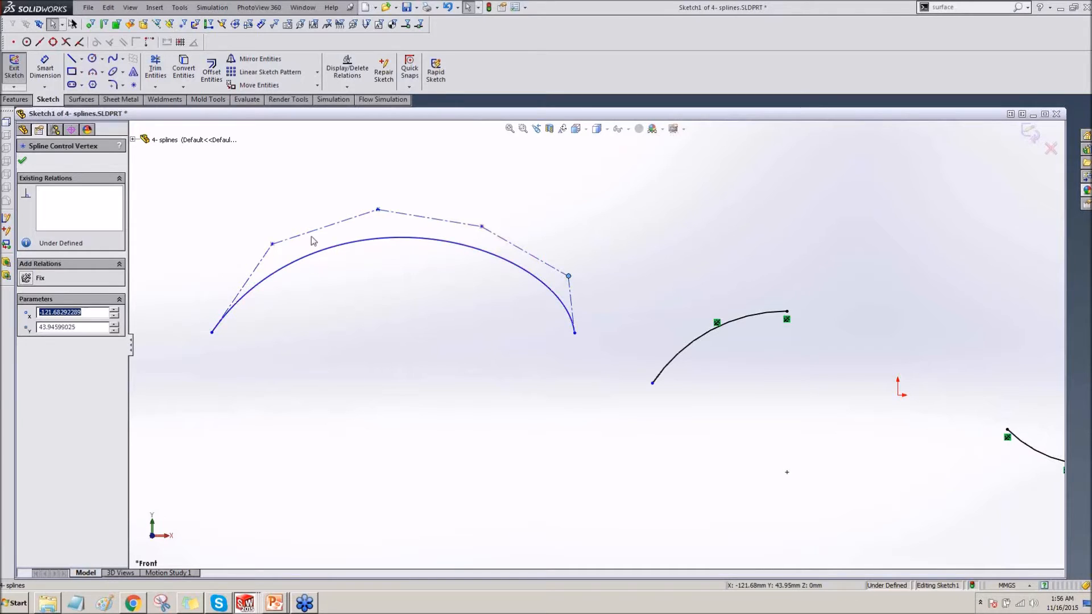
pyautogui.moveTo(272, 243)
pyautogui.mouseDown()
pyautogui.moveTo(241, 217)
pyautogui.moveTo(206, 241)
pyautogui.moveTo(248, 230)
pyautogui.moveTo(236, 226)
pyautogui.moveTo(254, 235)
pyautogui.mouseUp()
# Step: Make the two upper control polygon lines collinear at their shared vertex and move the left line's outer vertex upward
pyautogui.click(377, 210)
pyautogui.moveTo(378, 210); pyautogui.dragTo(348, 235)
pyautogui.click(360, 198)
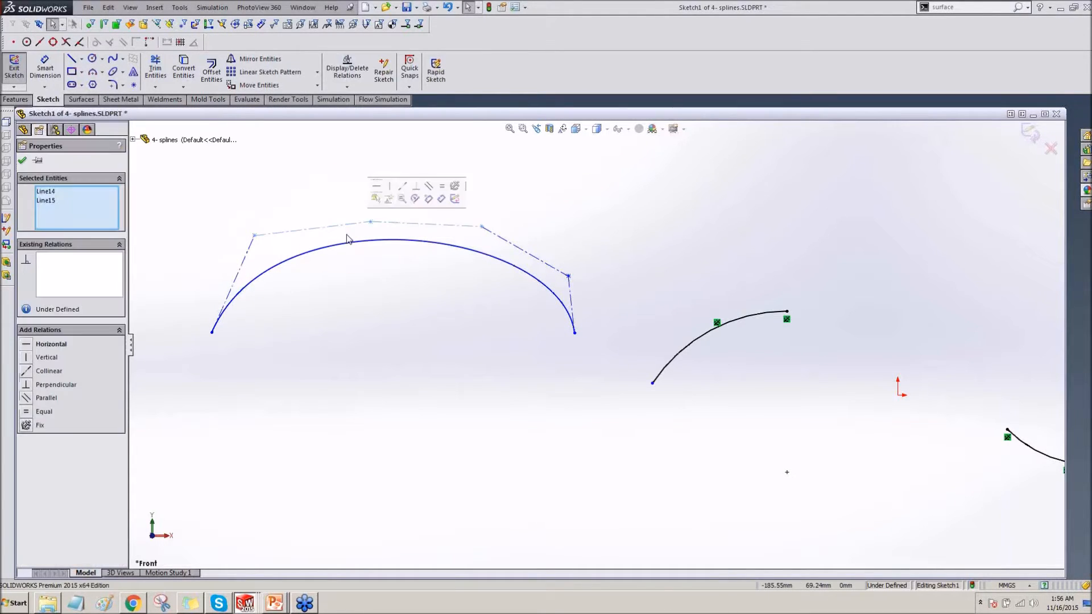
pyautogui.click(402, 186)
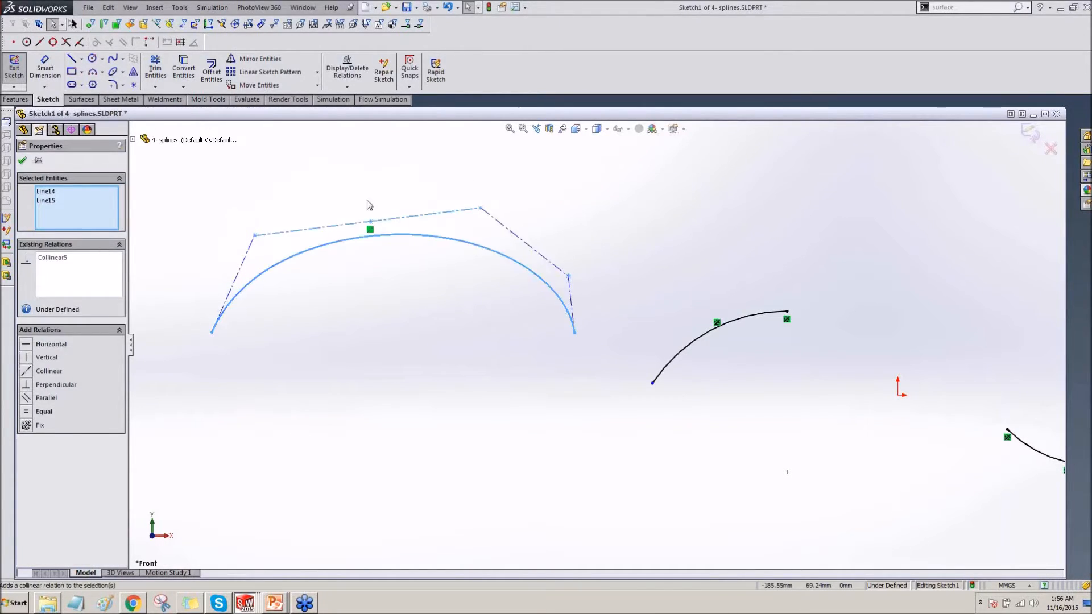
pyautogui.scroll(-2, 346, 212)
pyautogui.click(345, 218)
pyautogui.scroll(-2, 345, 218)
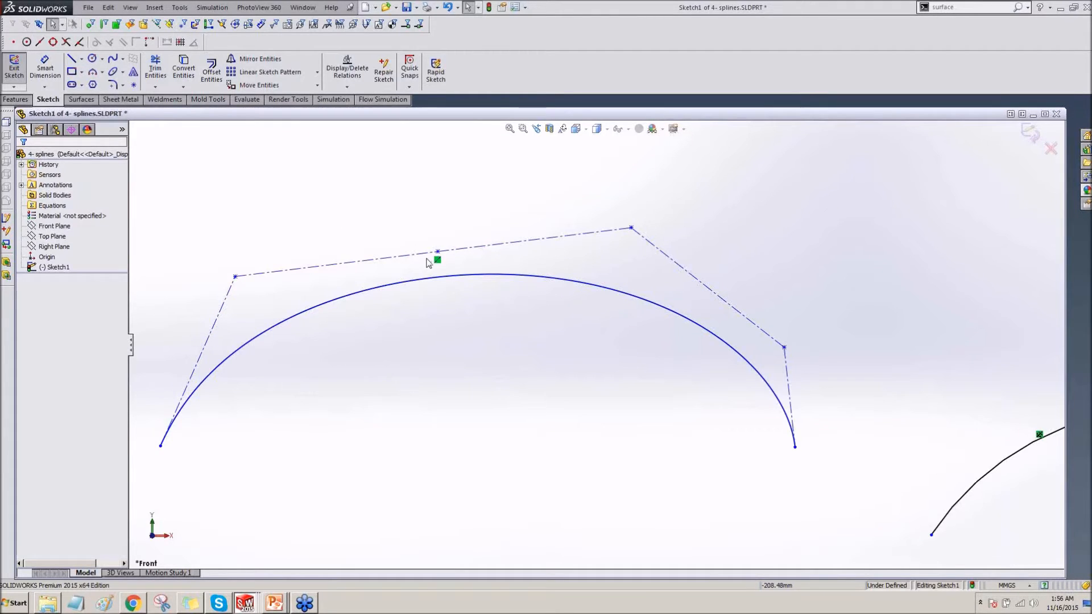
pyautogui.moveTo(235, 276); pyautogui.dragTo(241, 240)
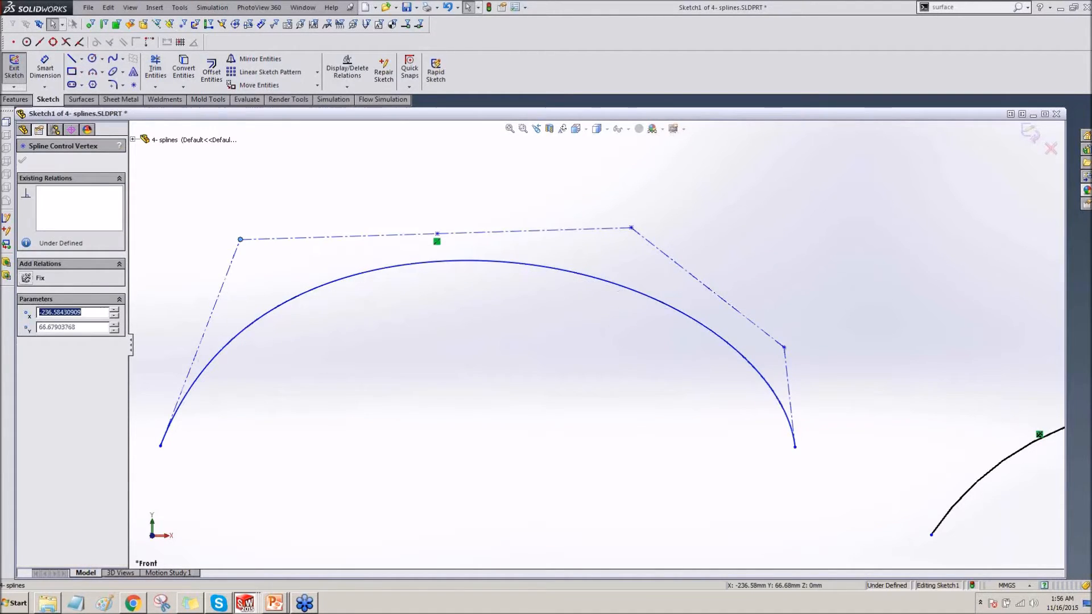
# Step: Dimension the length of the sloping right-hand control polygon line and its angle to the end segment, accepting both values
pyautogui.press('s')
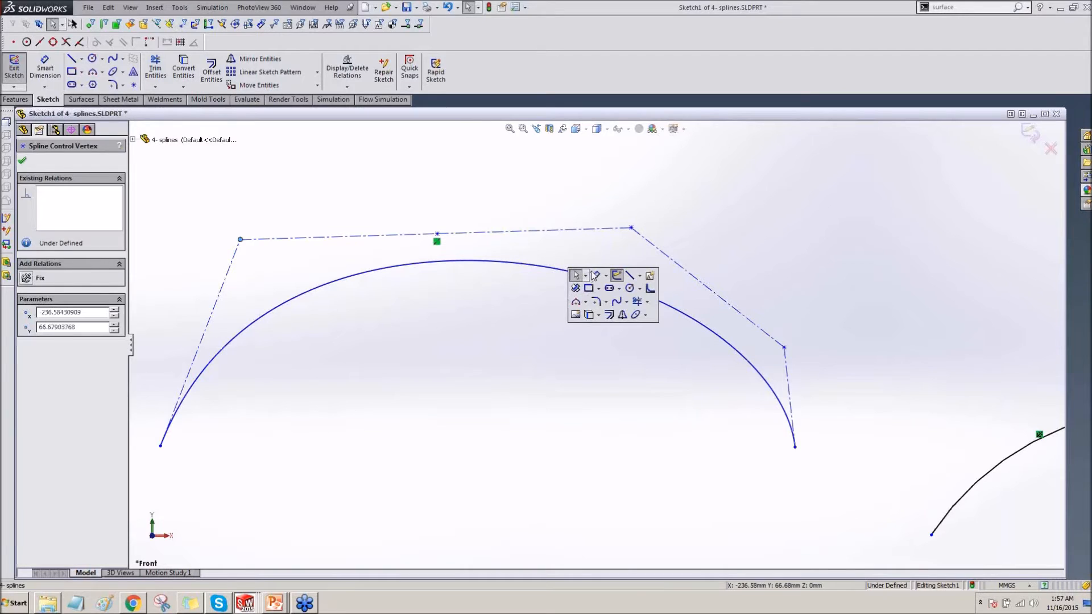
pyautogui.click(595, 276)
pyautogui.click(676, 265)
pyautogui.click(694, 244)
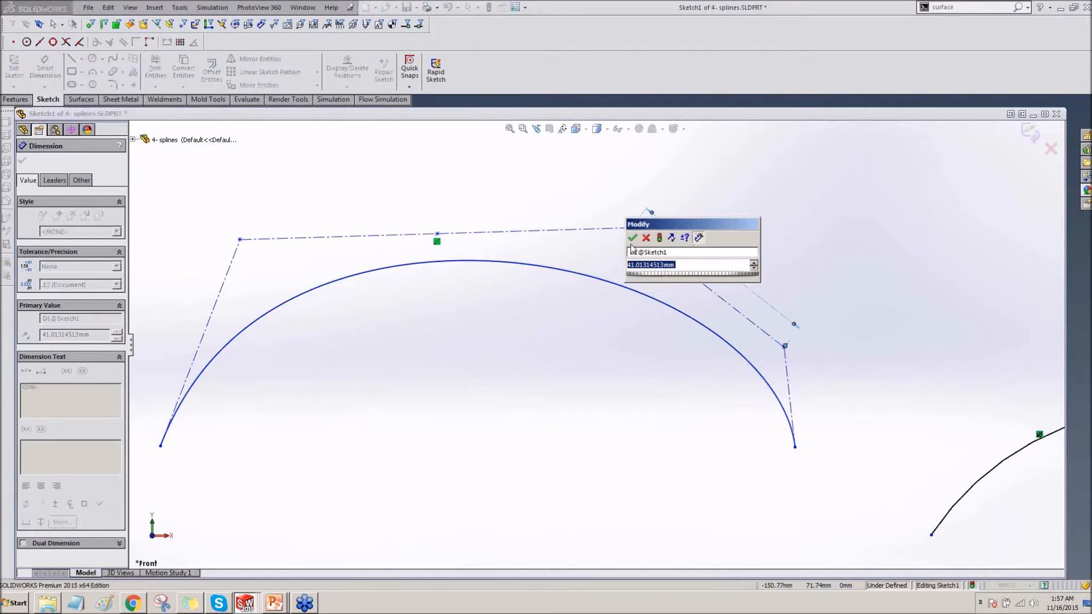
pyautogui.click(633, 238)
pyautogui.click(725, 300)
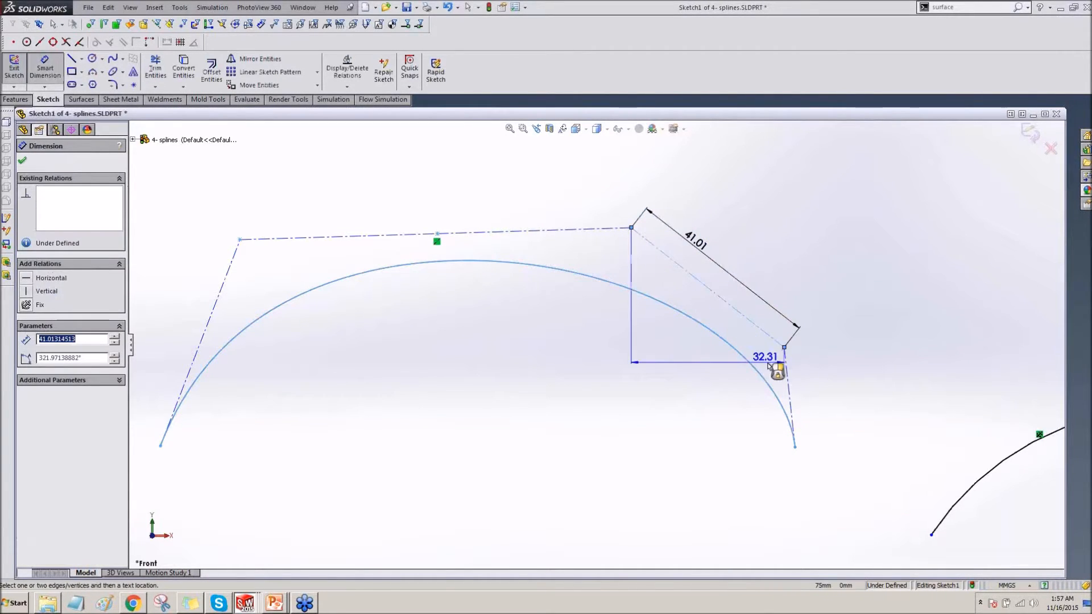
pyautogui.click(786, 367)
pyautogui.click(706, 368)
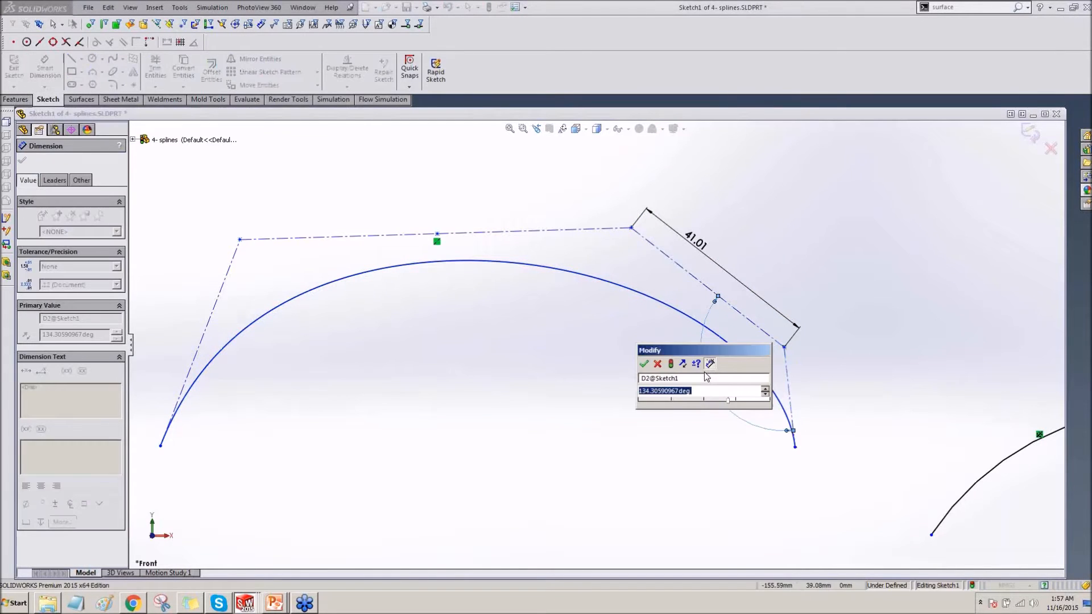
pyautogui.click(643, 364)
pyautogui.press('Escape')
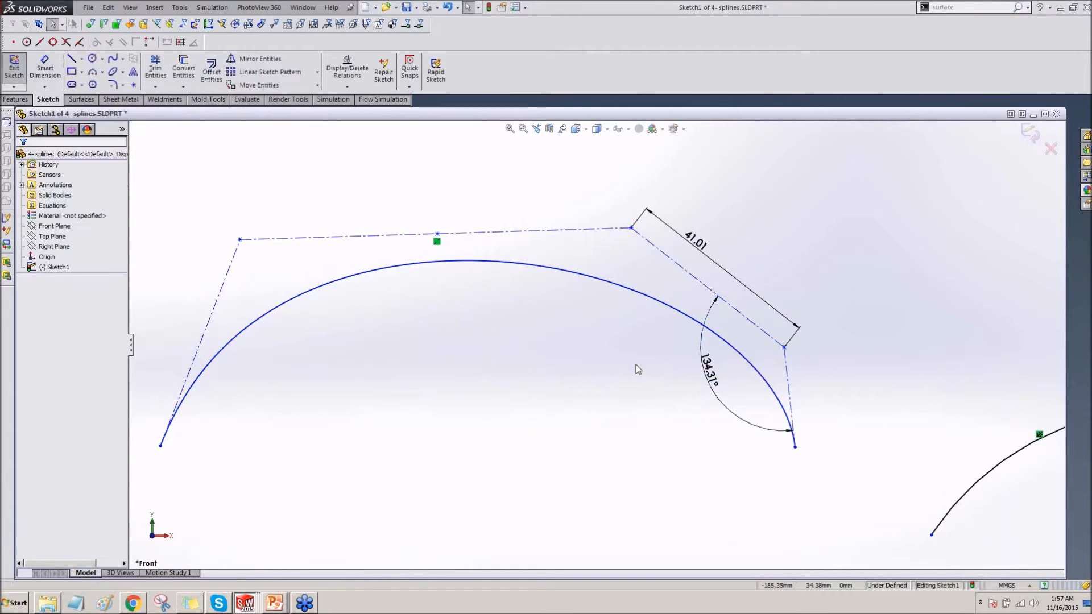
# Step: Show the curvature combs on the arch-shaped style spline, accepting the given scale and density
pyautogui.scroll(1, 455, 320)
pyautogui.scroll(-1, 376, 311)
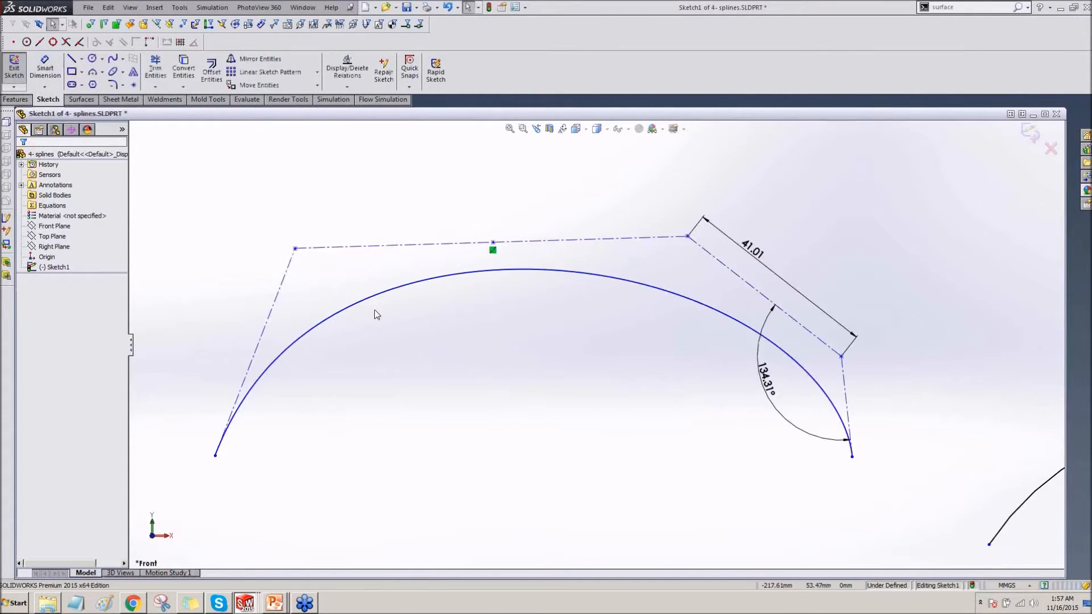
pyautogui.rightClick(388, 294)
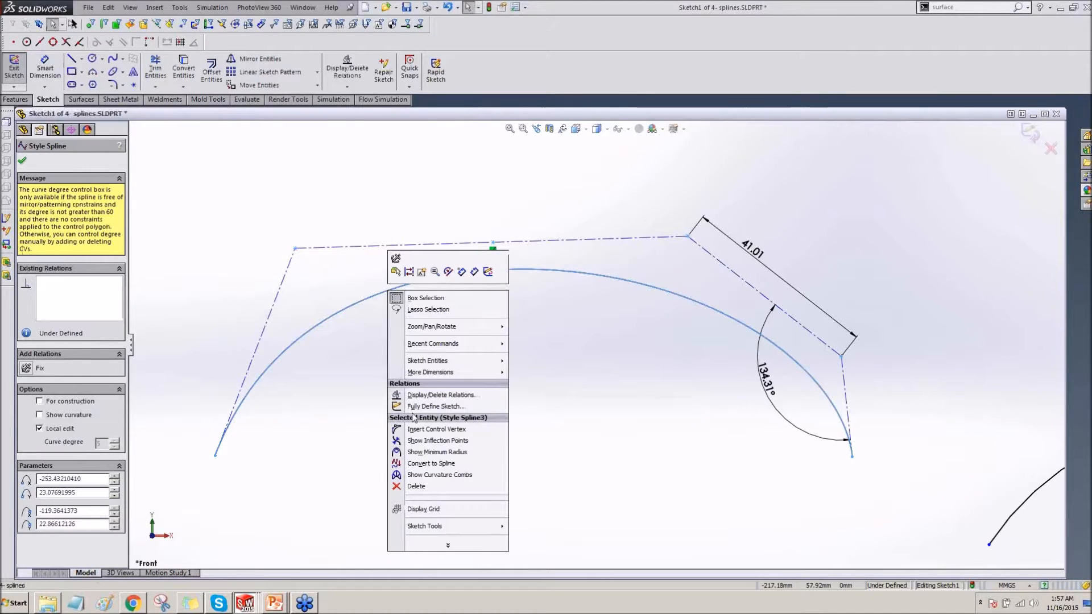
pyautogui.click(433, 477)
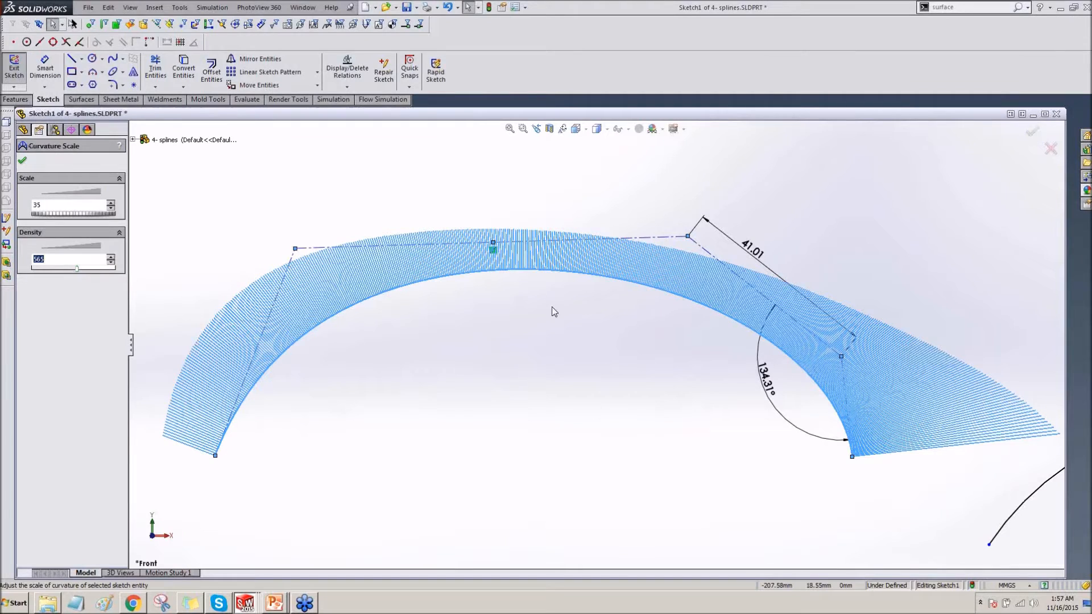
pyautogui.click(443, 344)
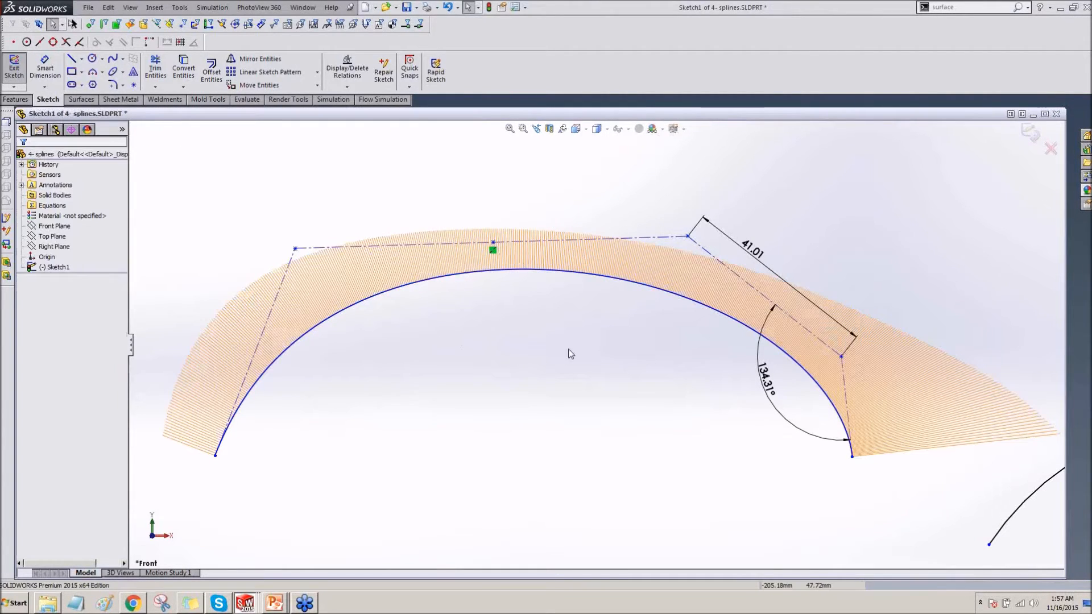
# Step: Sketch a style spline with four intermediate control vertices from the upper arc's right endpoint to the lower arc's left endpoint
pyautogui.scroll(2, 653, 398)
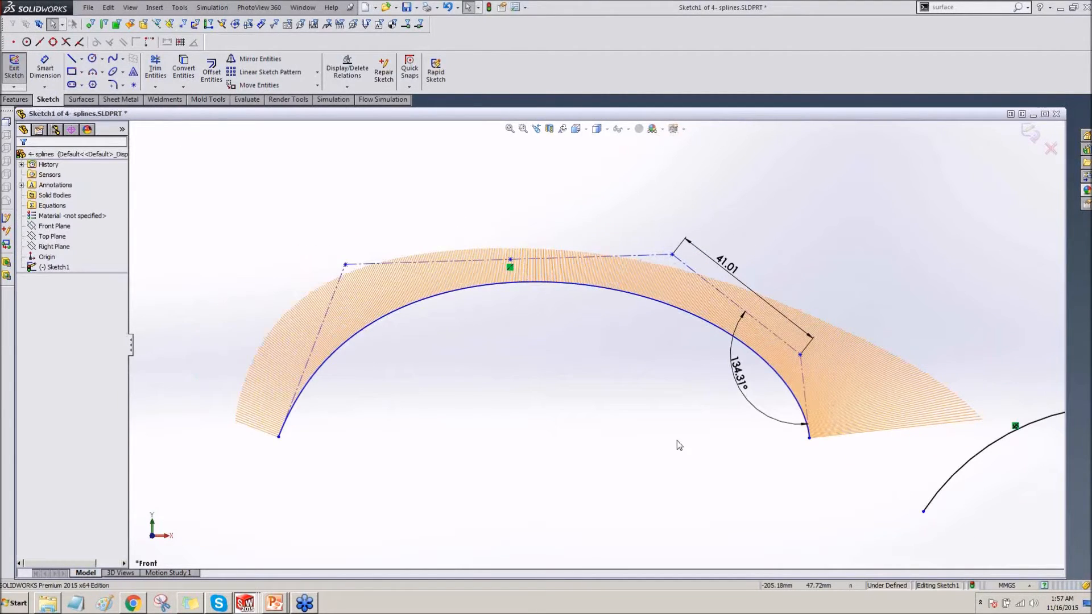
pyautogui.moveTo(759, 485)
pyautogui.keyDown('ctrl'); pyautogui.mouseDown(button='middle')
pyautogui.moveTo(729, 456)
pyautogui.moveTo(316, 360)
pyautogui.mouseUp(button='middle'); pyautogui.keyUp('ctrl')
pyautogui.keyDown('ctrl'); pyautogui.moveTo(844, 357); pyautogui.dragTo(635, 337, button='middle'); pyautogui.keyUp('ctrl')
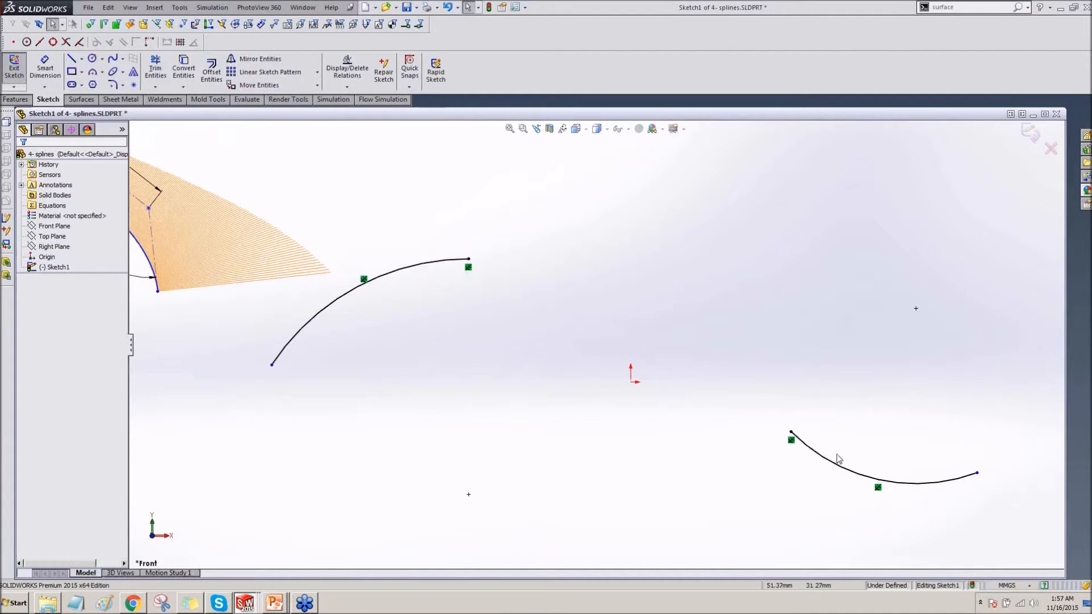
pyautogui.press('s')
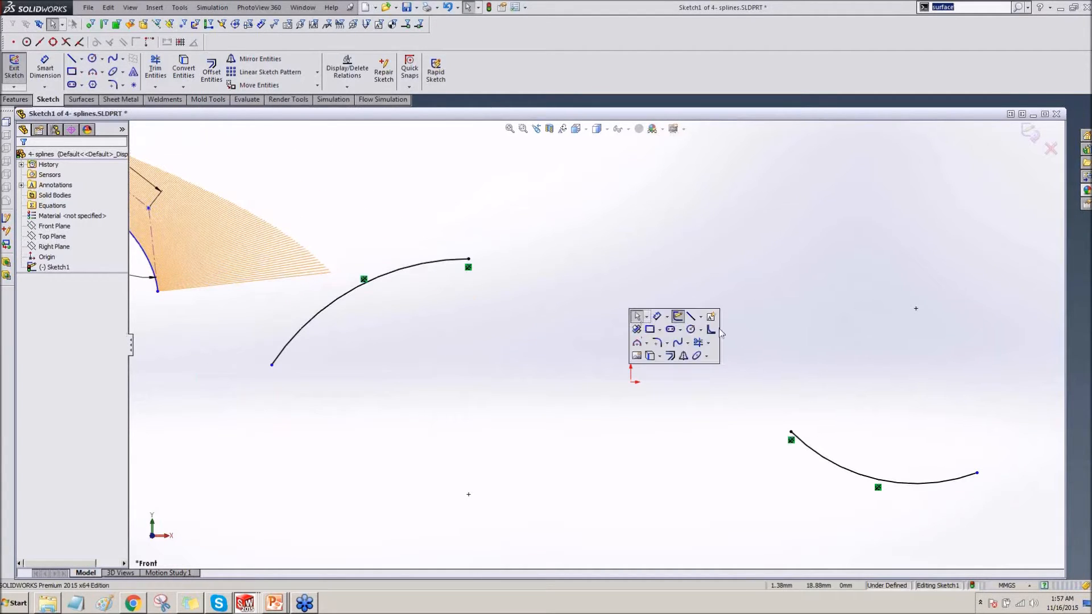
pyautogui.click(687, 343)
pyautogui.click(696, 355)
pyautogui.click(469, 259)
pyautogui.click(580, 240)
pyautogui.click(662, 281)
pyautogui.click(662, 369)
pyautogui.click(730, 415)
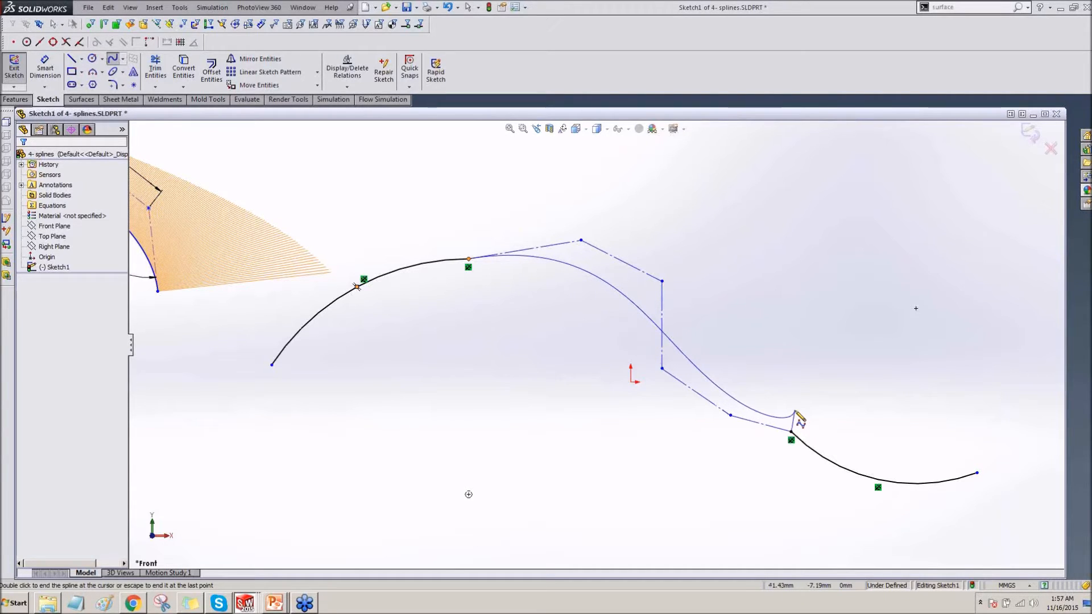
pyautogui.doubleClick(792, 432)
# Step: Reshape the bridging style spline by moving its second and third control vertices to the right and its fifth one upward
pyautogui.click(731, 414)
pyautogui.moveTo(731, 414); pyautogui.dragTo(743, 374)
pyautogui.click(667, 293)
pyautogui.moveTo(662, 282); pyautogui.dragTo(639, 269)
pyautogui.moveTo(580, 240); pyautogui.dragTo(738, 269)
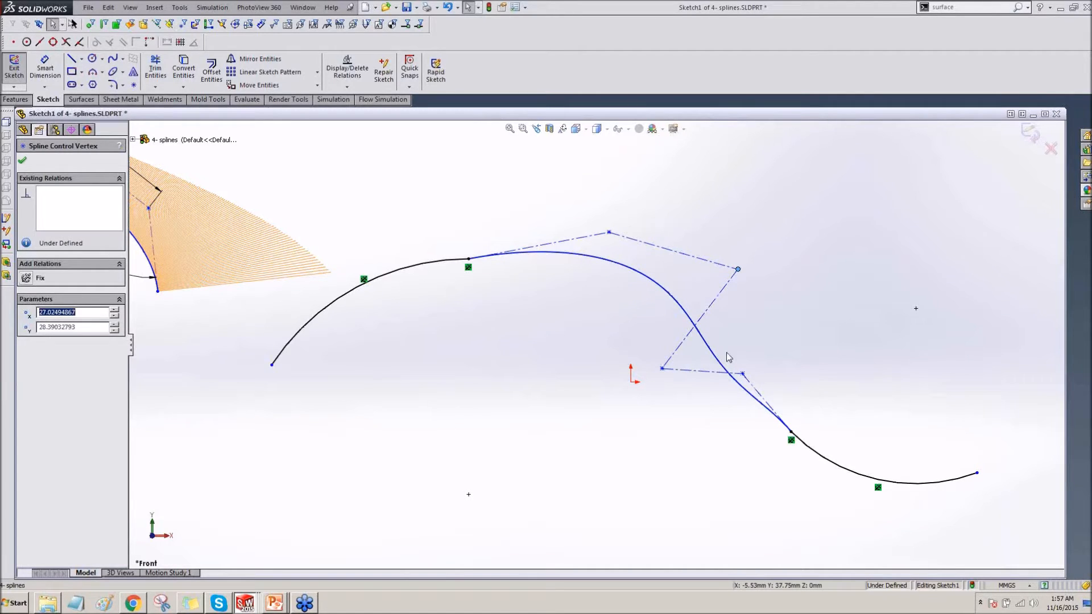
pyautogui.moveTo(742, 374)
pyautogui.mouseDown()
pyautogui.moveTo(765, 358)
pyautogui.moveTo(730, 372)
pyautogui.mouseUp()
pyautogui.click(604, 330)
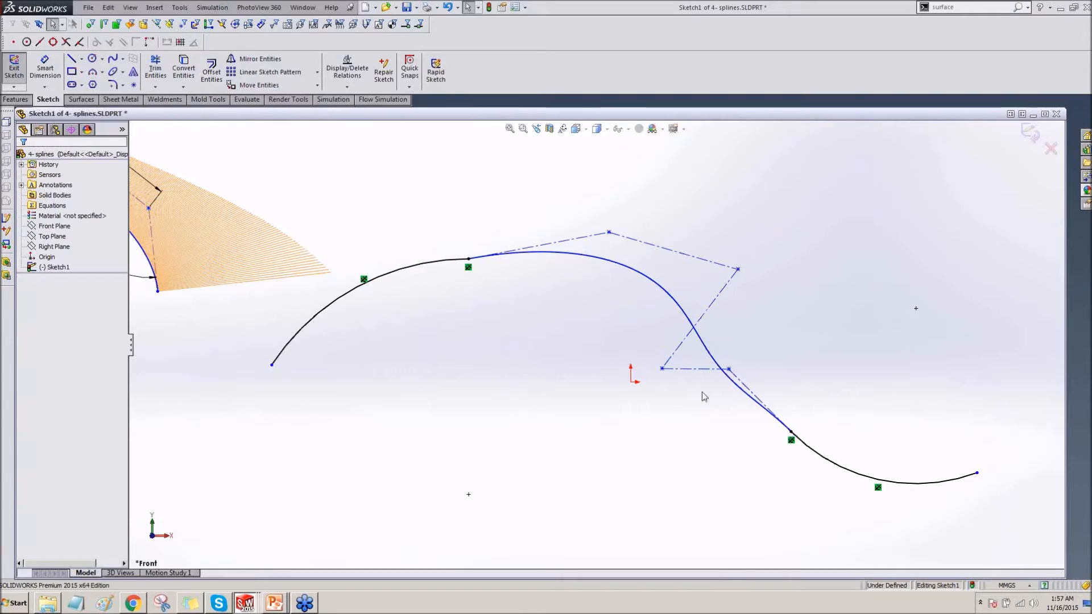
# Step: Delete the bridging spline's control vertex nearest the origin and move the following vertex to about X 12, Y 8.5 mm
pyautogui.click(662, 369)
pyautogui.press('Delete')
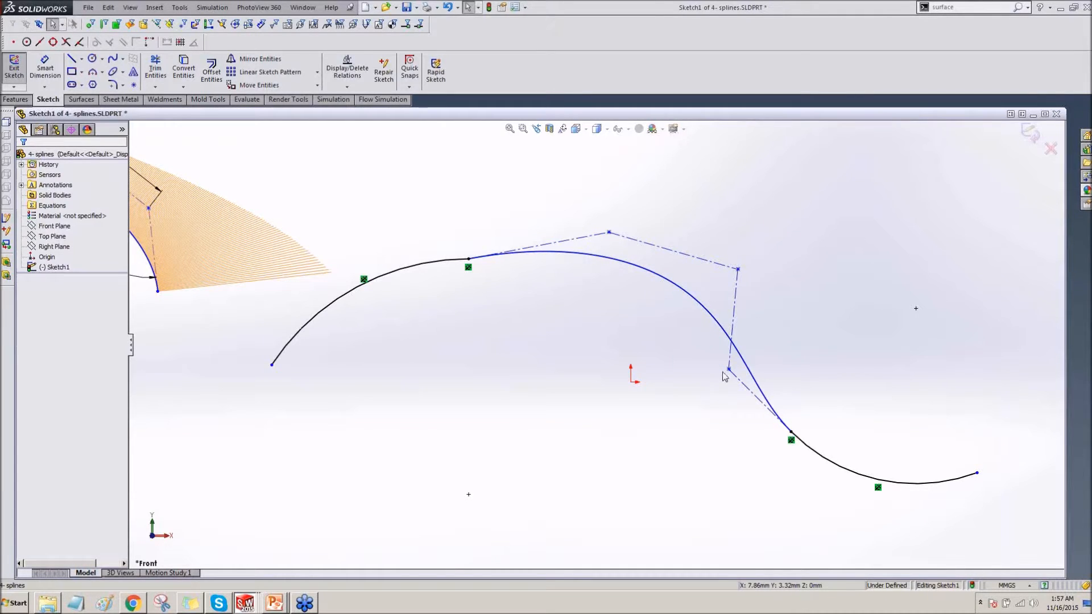
pyautogui.moveTo(729, 369); pyautogui.dragTo(679, 347)
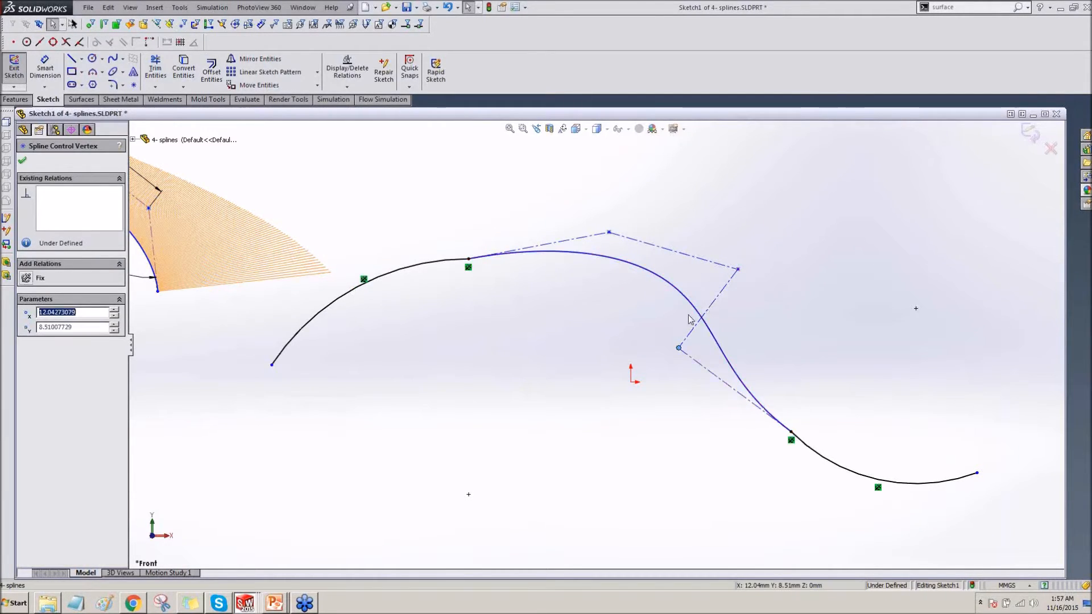
# Step: Insert two control vertices in the bridging spline, either side of its rightmost vertex, and move the upper new one slightly up and left
pyautogui.rightClick(718, 297)
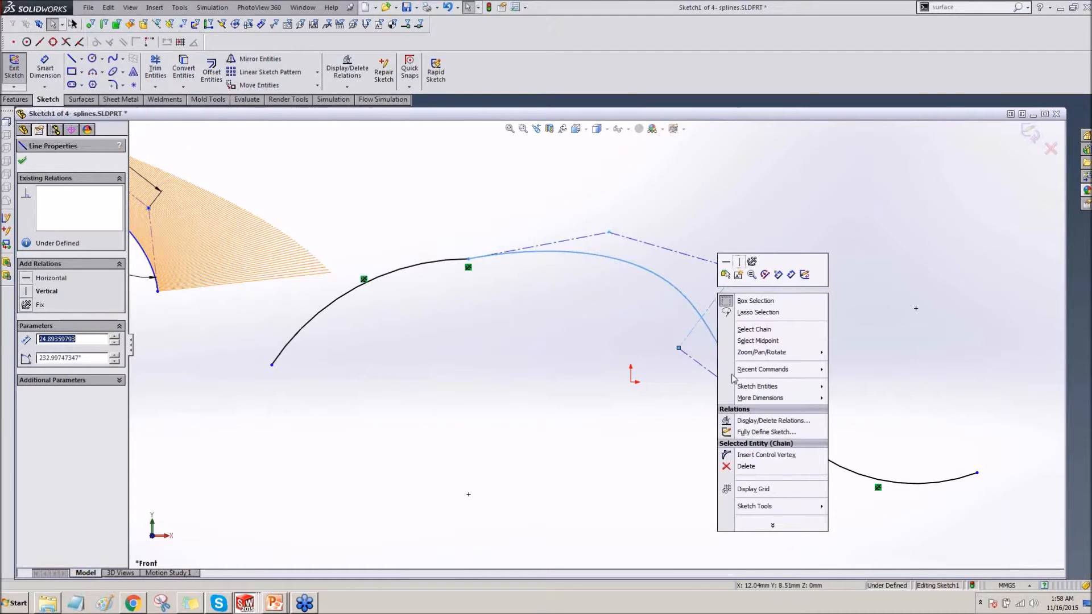
pyautogui.click(760, 454)
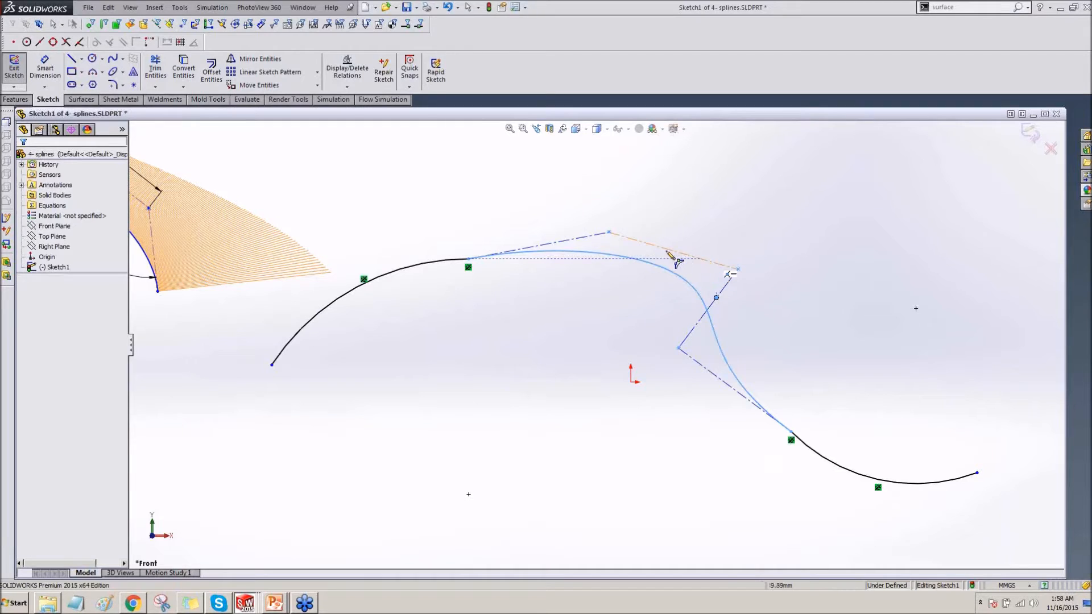
pyautogui.click(693, 264)
pyautogui.press('Escape')
pyautogui.moveTo(690, 257)
pyautogui.mouseDown()
pyautogui.moveTo(695, 245)
pyautogui.moveTo(654, 241)
pyautogui.moveTo(672, 247)
pyautogui.mouseUp()
pyautogui.press('Escape')
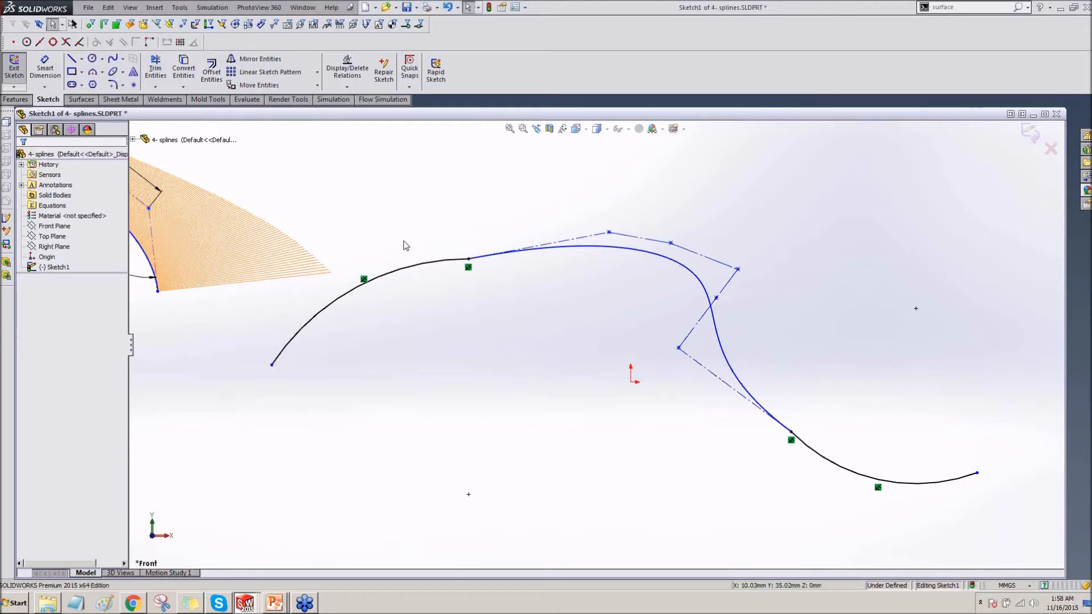
# Step: Add an Equal Curvature relation between the bridging style spline and the upper arc
pyautogui.click(554, 252)
pyautogui.keyDown('ctrl'); pyautogui.click(465, 260); pyautogui.keyUp('ctrl')
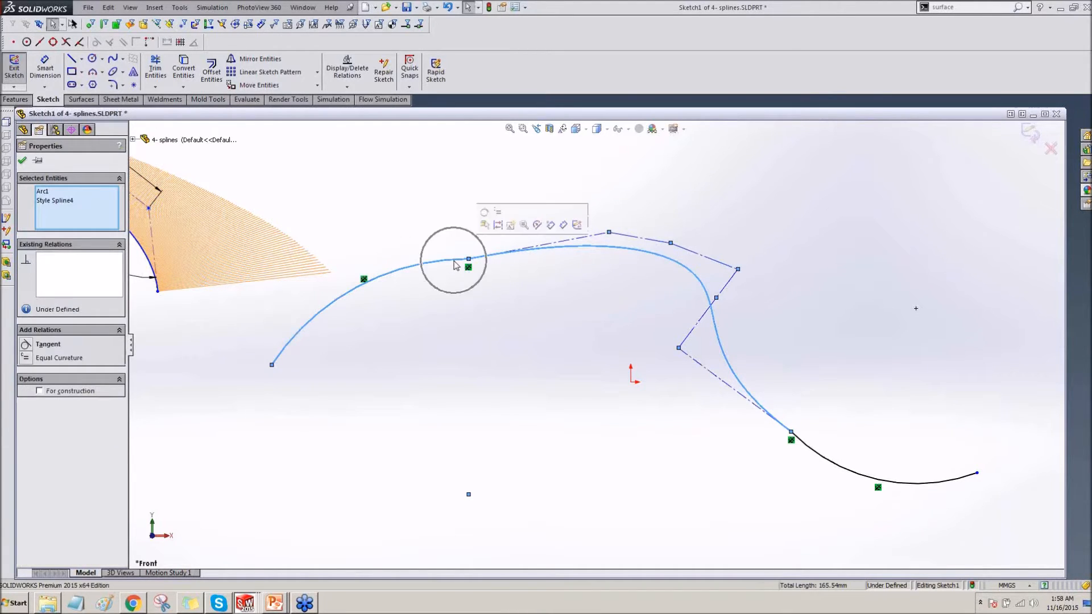
pyautogui.click(498, 215)
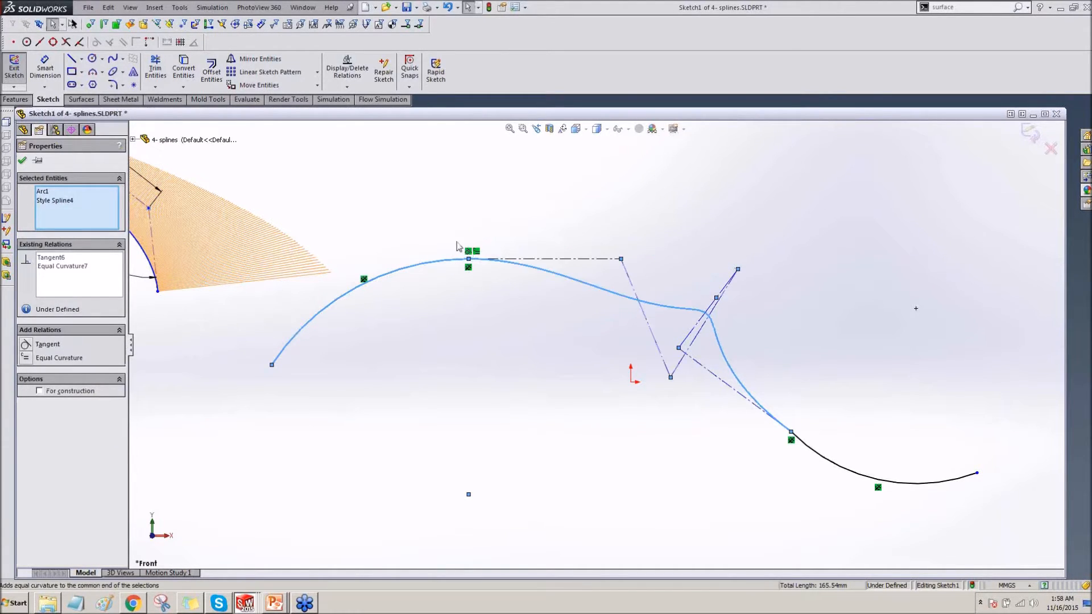
pyautogui.click(512, 313)
# Step: Delete the bridging spline's rightmost control vertex and the inserted one below it, and move the lowest vertex up to about X 8.3, Y 23.5 mm
pyautogui.scroll(-2, 765, 421)
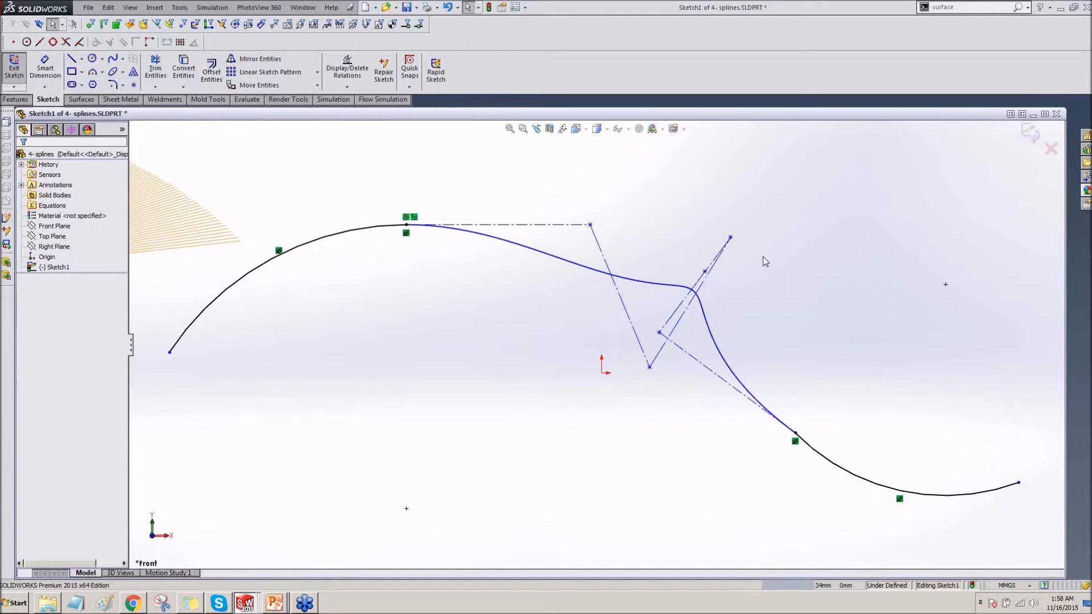
pyautogui.click(729, 238)
pyautogui.press('Delete')
pyautogui.click(706, 271)
pyautogui.press('Delete')
pyautogui.moveTo(648, 373); pyautogui.dragTo(641, 262)
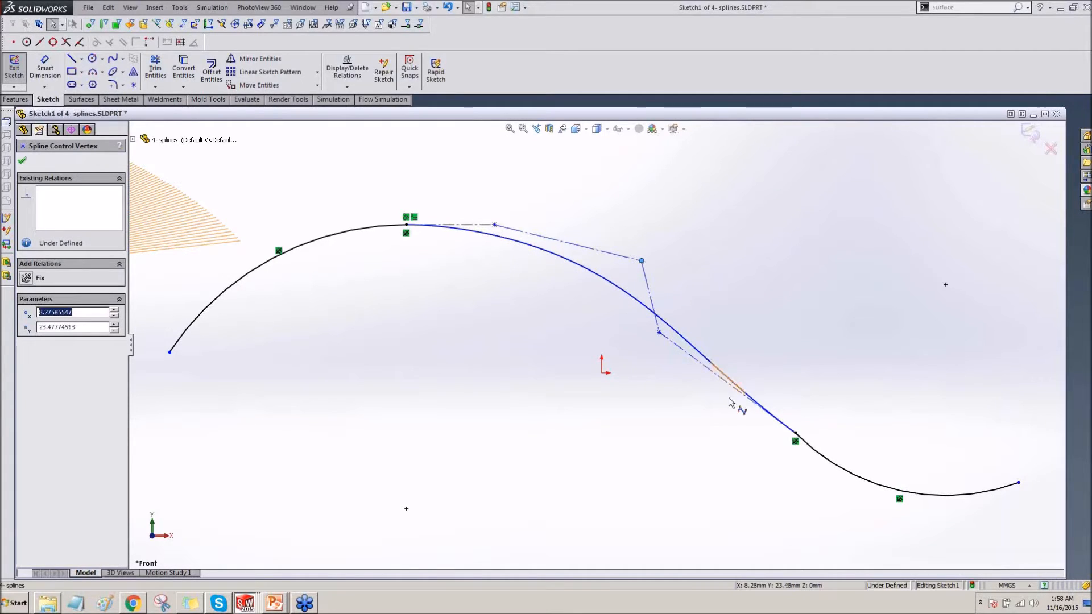
# Step: Make the bridging spline tangent to the lower arc and slide its control vertex nearest that arc down toward their shared endpoint
pyautogui.click(781, 433)
pyautogui.keyDown('ctrl'); pyautogui.click(803, 443); pyautogui.keyUp('ctrl')
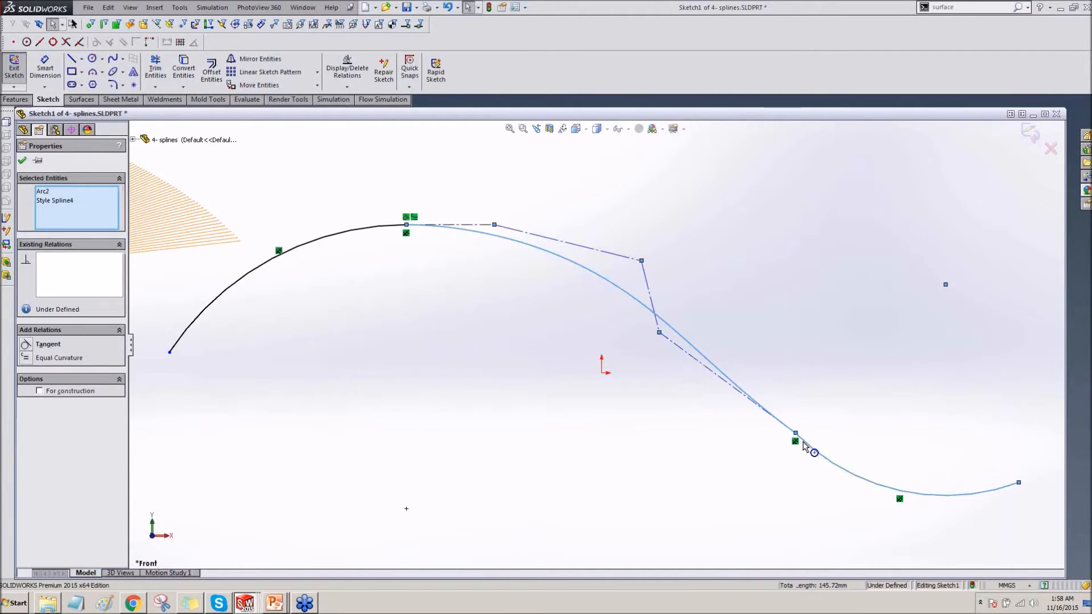
pyautogui.click(836, 397)
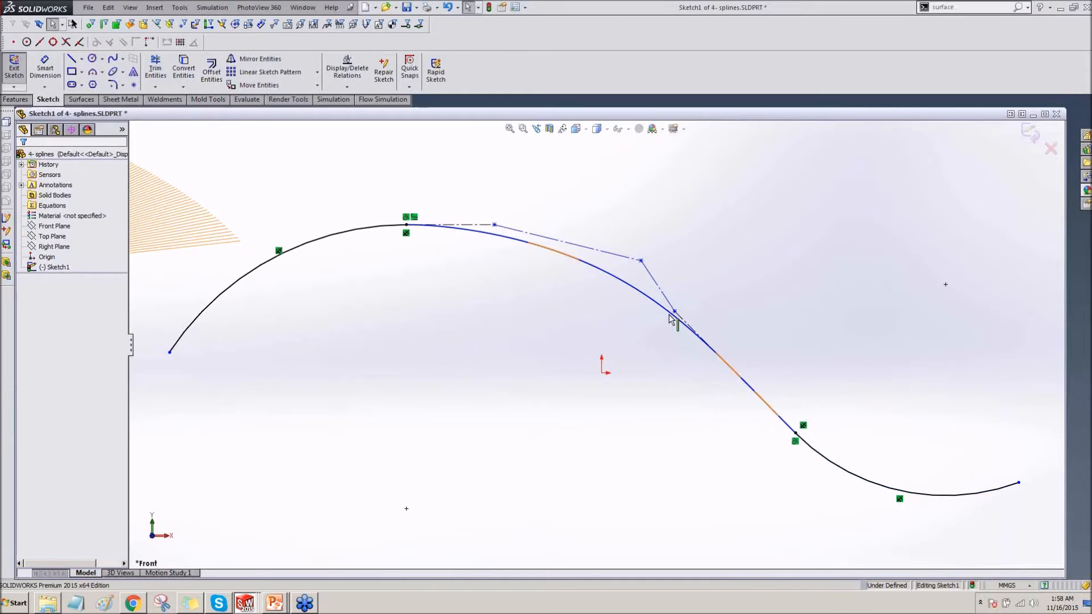
pyautogui.moveTo(675, 313); pyautogui.dragTo(692, 328)
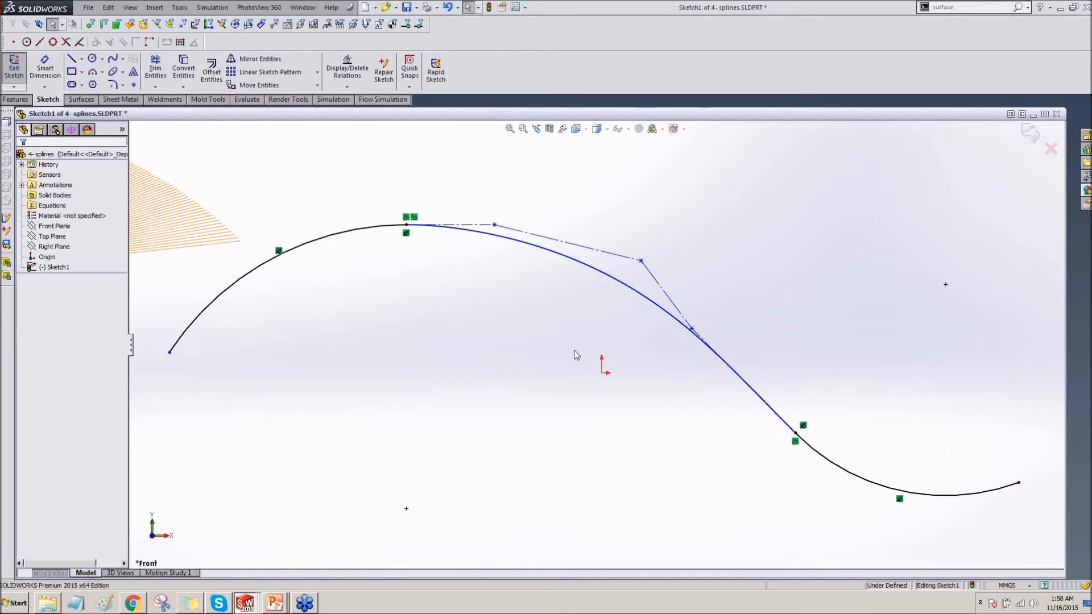
# Step: Show curvature combs on both arcs and the bridging spline, accepting scale 35 and density 565
pyautogui.rightClick(618, 290)
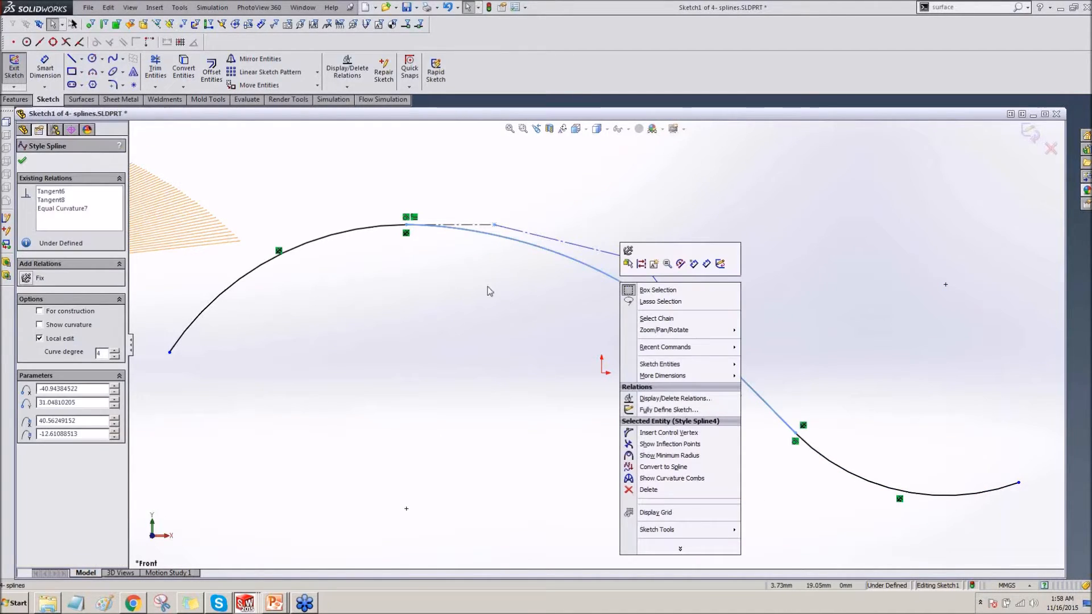
pyautogui.press('Escape')
pyautogui.keyDown('ctrl'); pyautogui.click(403, 228); pyautogui.keyUp('ctrl')
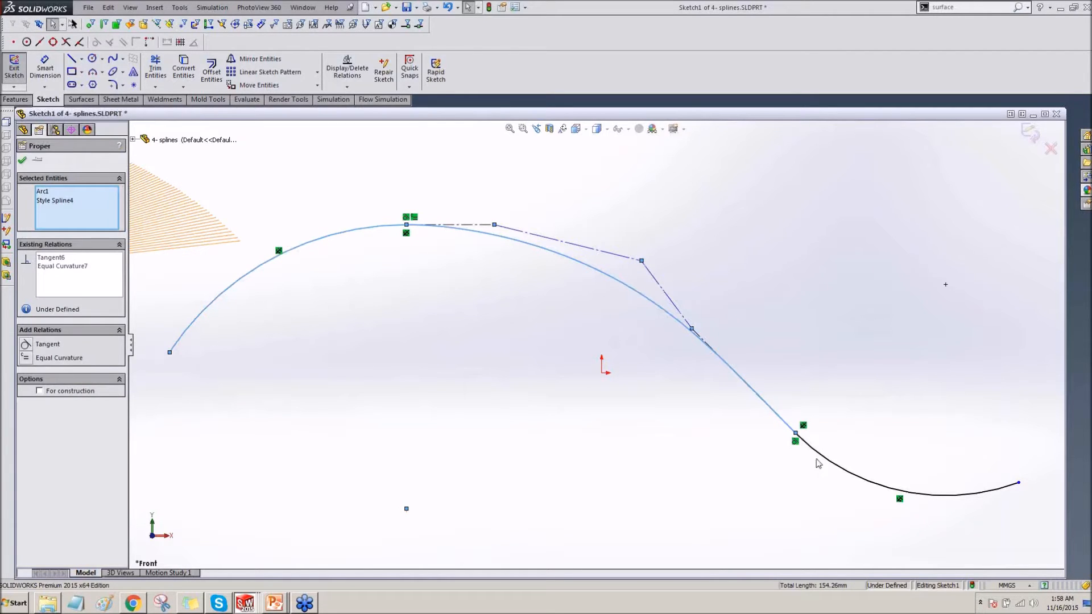
pyautogui.keyDown('ctrl'); pyautogui.click(823, 458); pyautogui.keyUp('ctrl')
pyautogui.rightClick(824, 456)
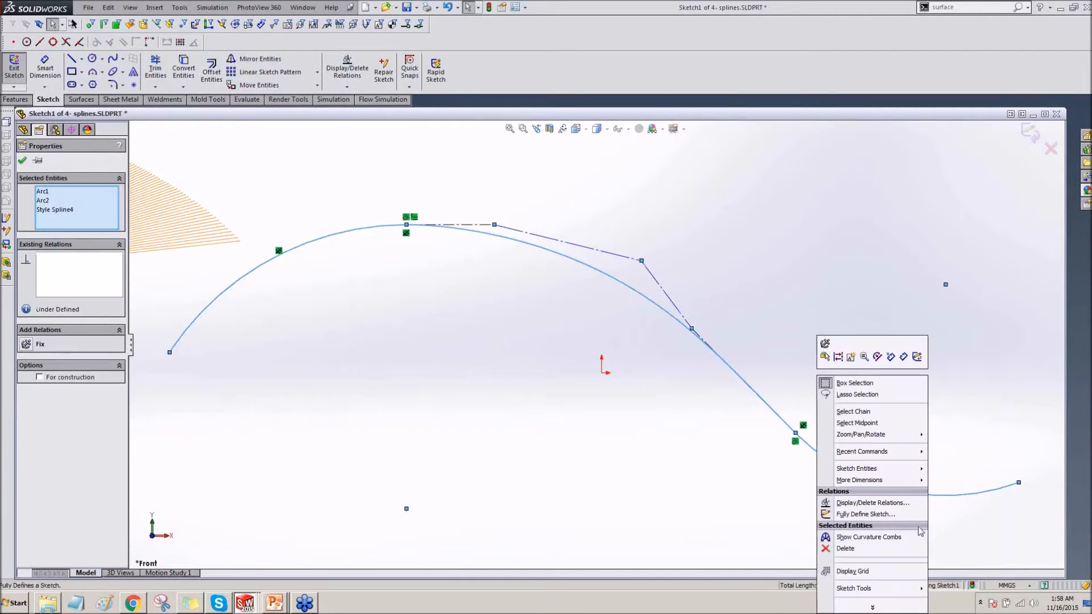
pyautogui.click(877, 537)
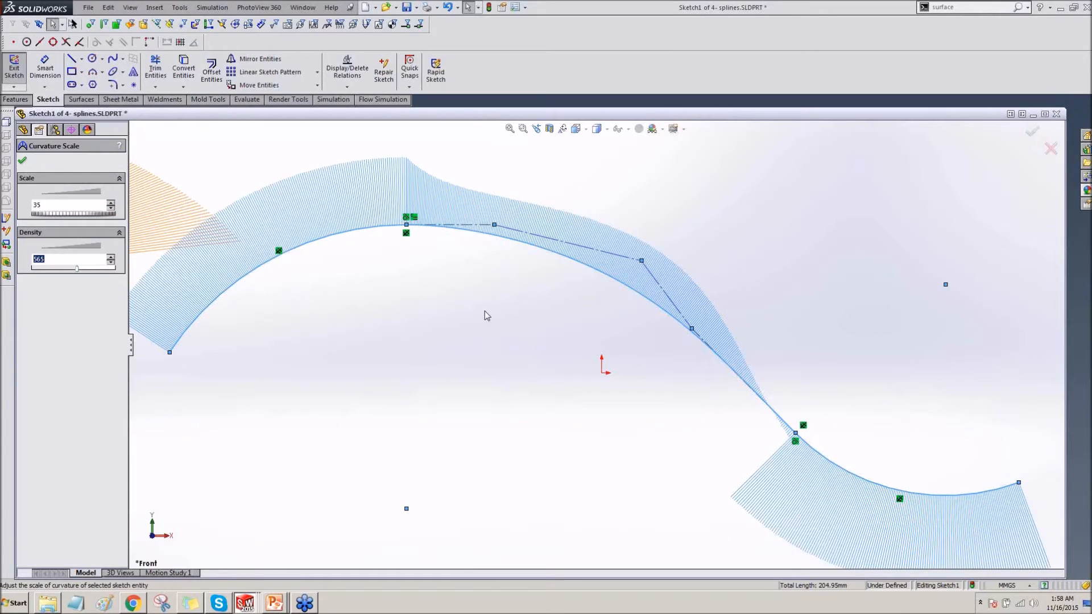
pyautogui.click(484, 311)
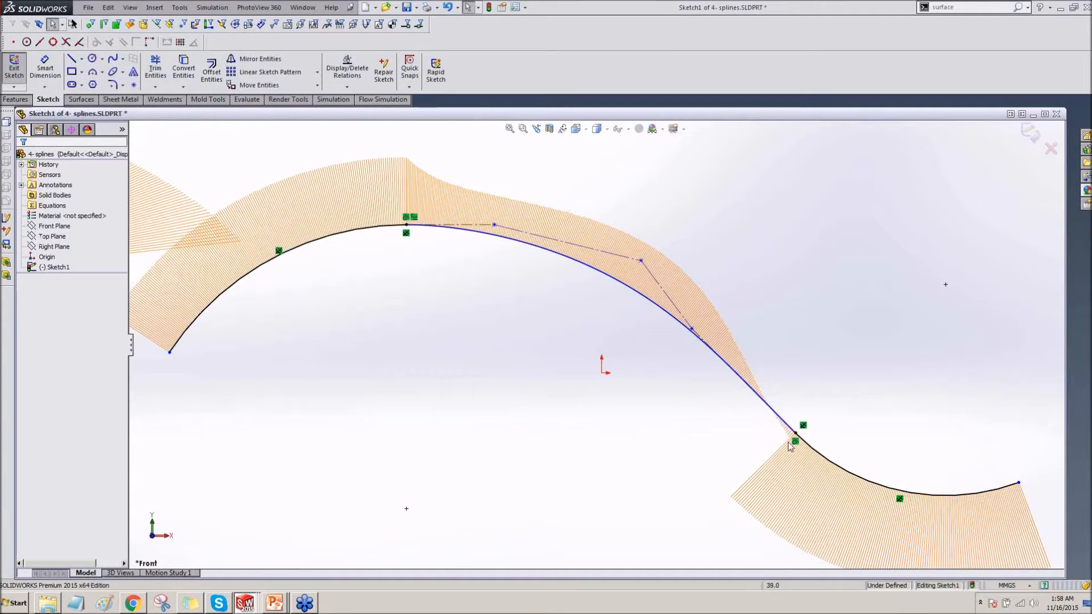
# Step: Move the control vertex nearest the lower arc to about X 15, Y 13.2 mm and add Equal Curvature between the spline and that arc
pyautogui.moveTo(690, 338); pyautogui.dragTo(672, 319)
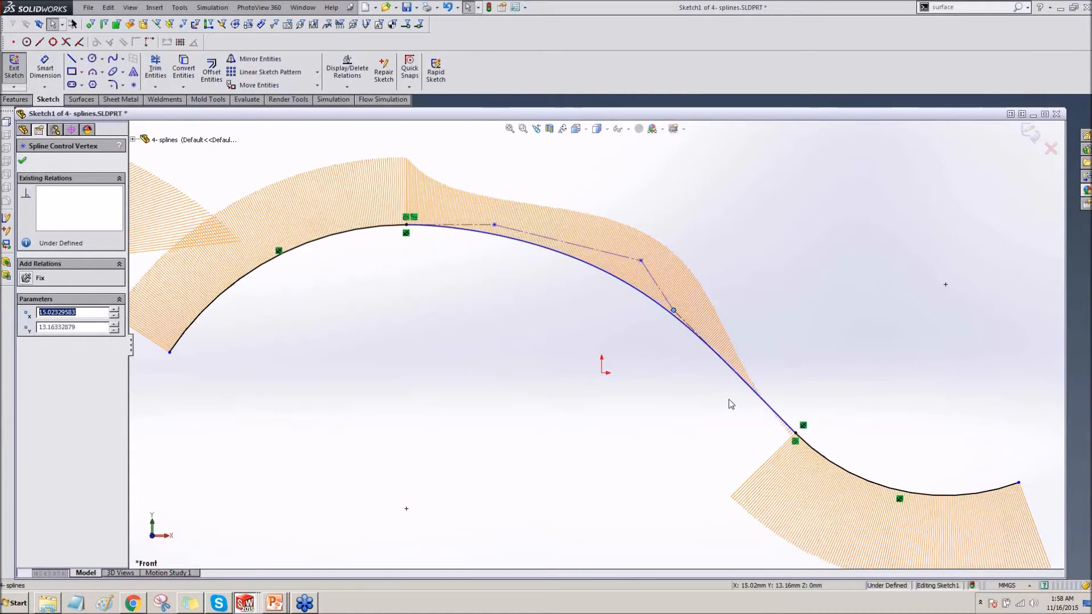
pyautogui.click(780, 422)
pyautogui.keyDown('ctrl'); pyautogui.click(803, 445); pyautogui.keyUp('ctrl')
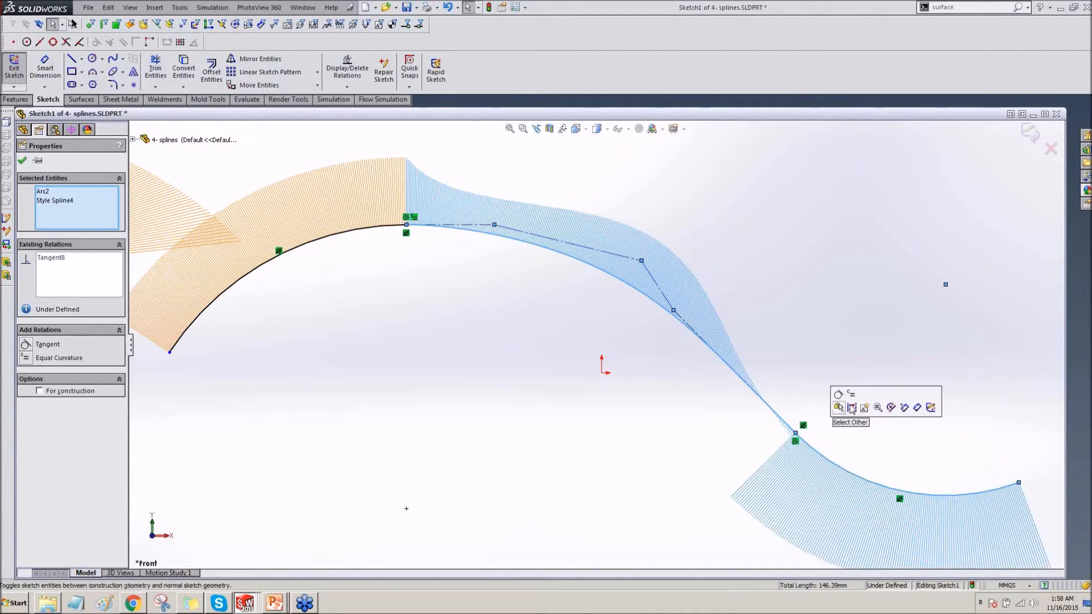
pyautogui.click(851, 394)
pyautogui.click(838, 349)
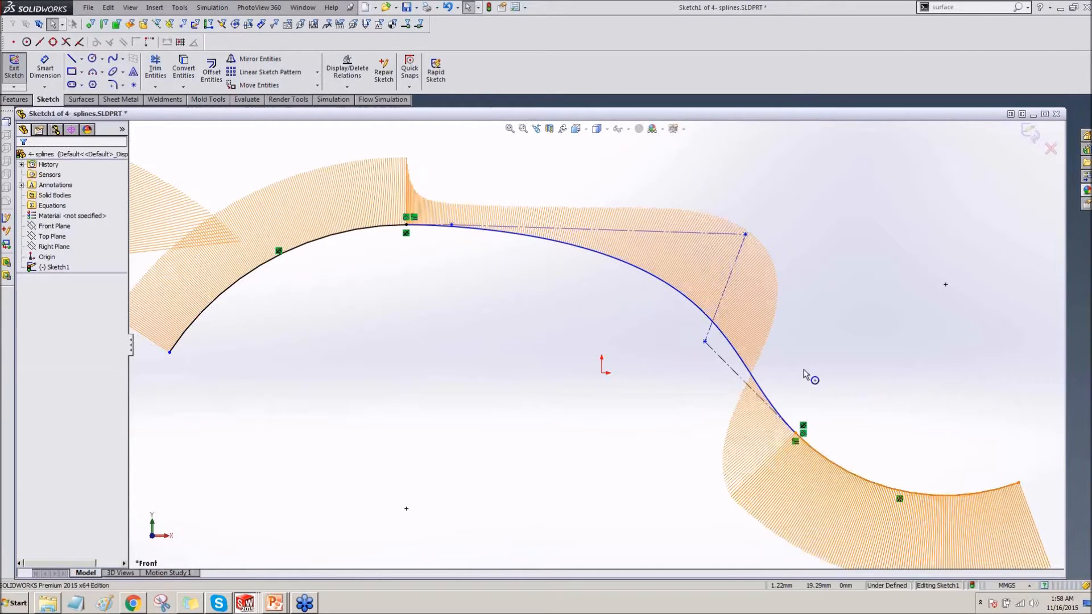
# Step: Switch to the PowerPoint presentation, advance from the Style Splines slide to the Spline slide, and return to the SOLIDWORKS sketch
pyautogui.scroll(2, 583, 407)
pyautogui.keyDown('ctrl'); pyautogui.moveTo(456, 401); pyautogui.dragTo(724, 451, button='middle'); pyautogui.keyUp('ctrl')
pyautogui.keyDown('ctrl'); pyautogui.moveTo(551, 431); pyautogui.dragTo(700, 472, button='middle'); pyautogui.keyUp('ctrl')
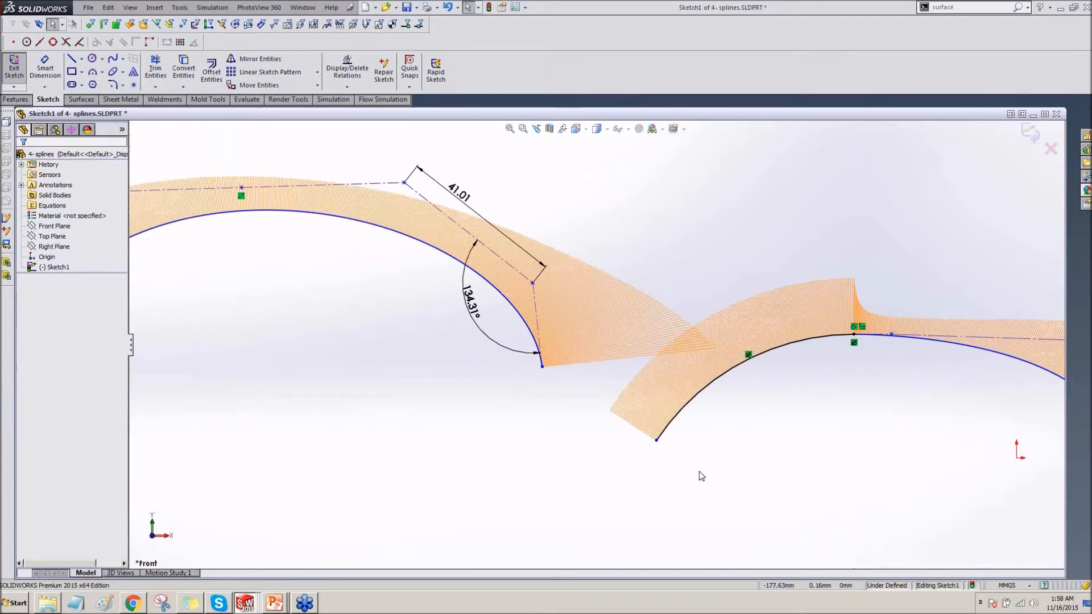
pyautogui.keyDown('ctrl'); pyautogui.moveTo(168, 439); pyautogui.dragTo(441, 432, button='middle'); pyautogui.keyUp('ctrl')
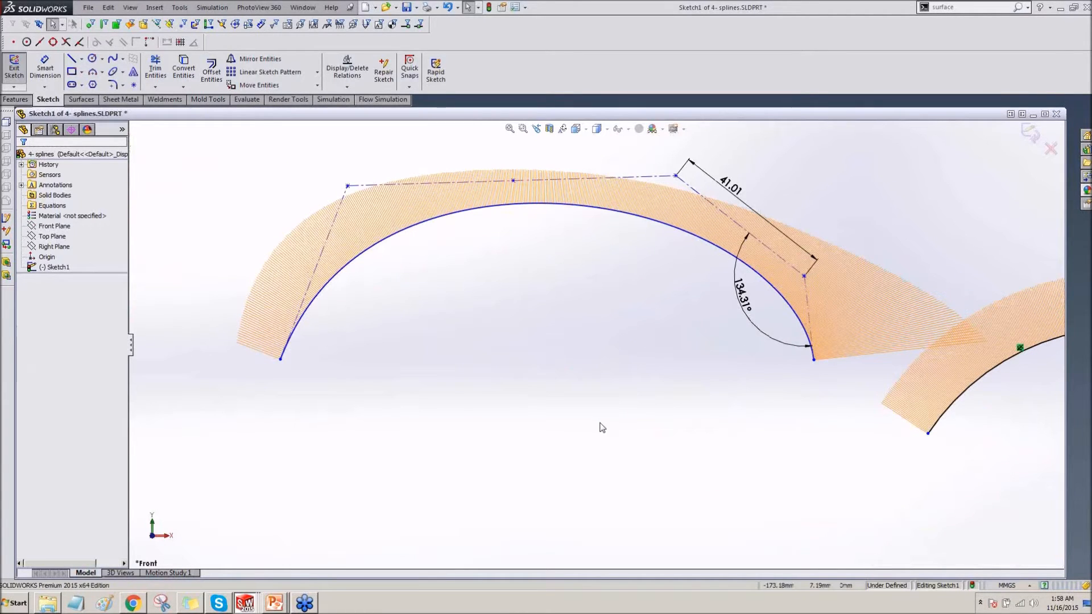
pyautogui.hotkey('alt', 'Tab')
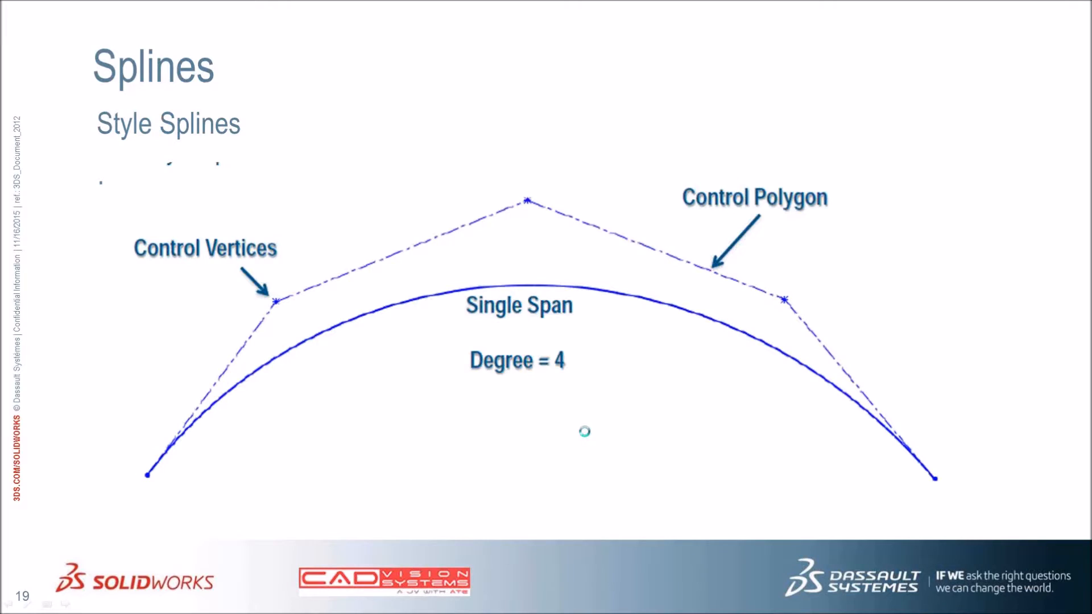
pyautogui.click(585, 432)
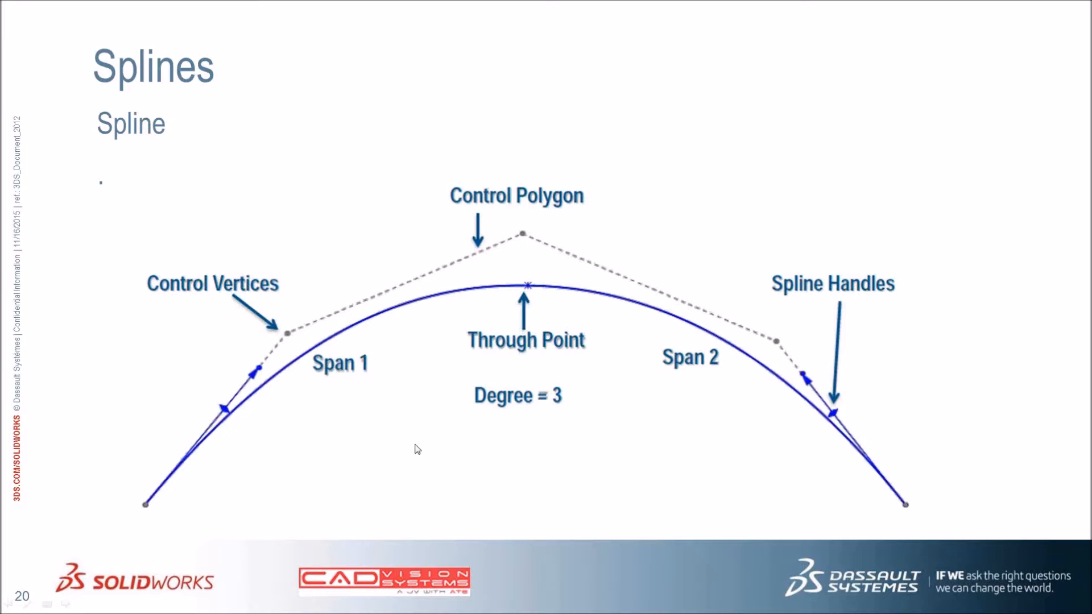
pyautogui.hotkey('alt', 'Tab')
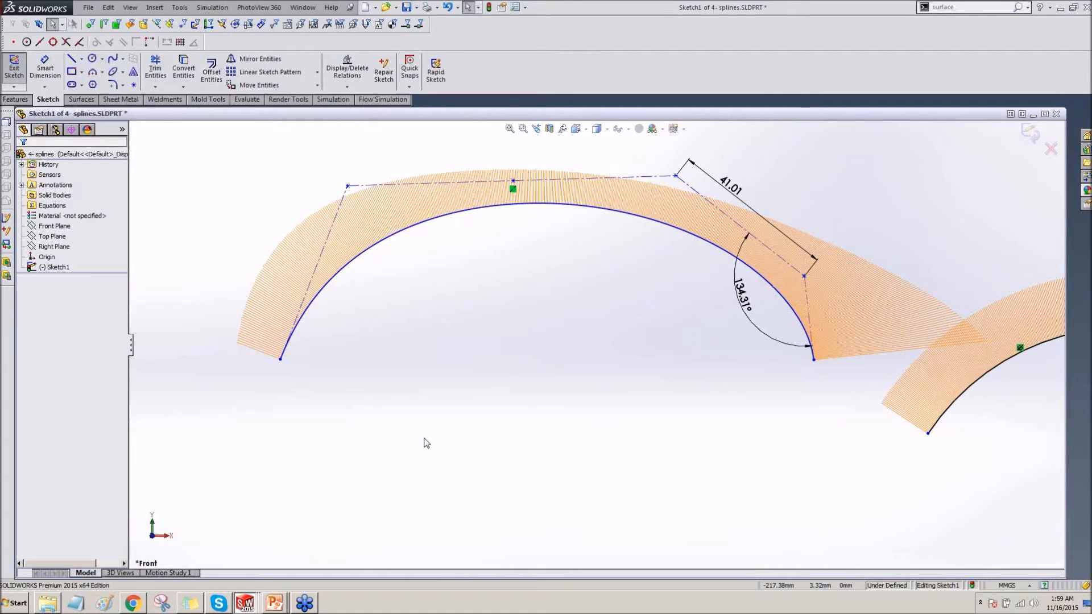
# Step: Sketch a four-point S-shaped spline in the empty area below the arch-shaped style spline
pyautogui.keyDown('ctrl'); pyautogui.moveTo(428, 464); pyautogui.dragTo(434, 325, button='middle'); pyautogui.keyUp('ctrl')
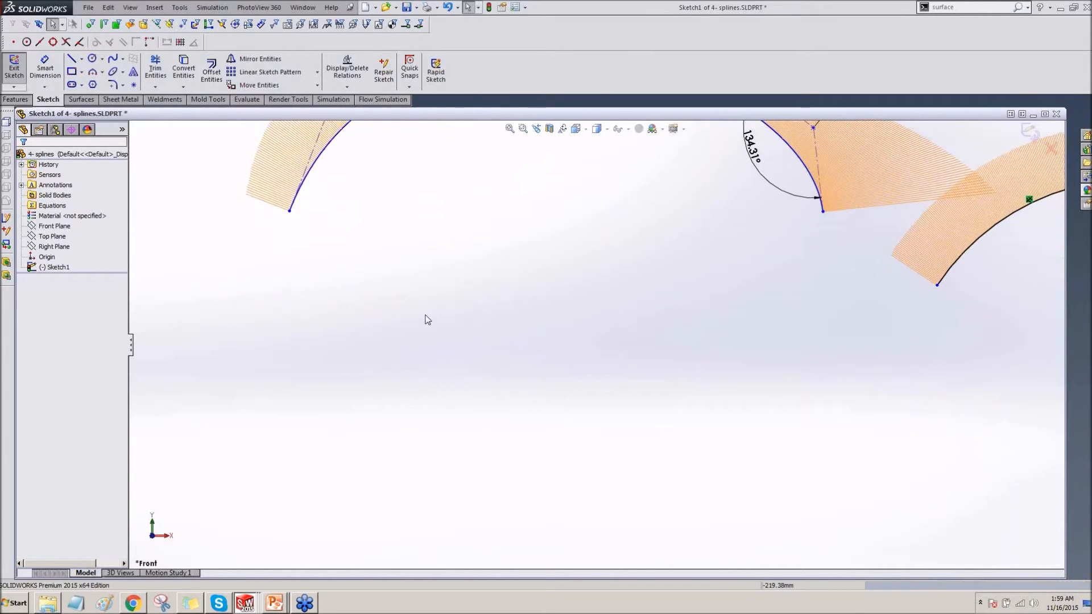
pyautogui.press('s')
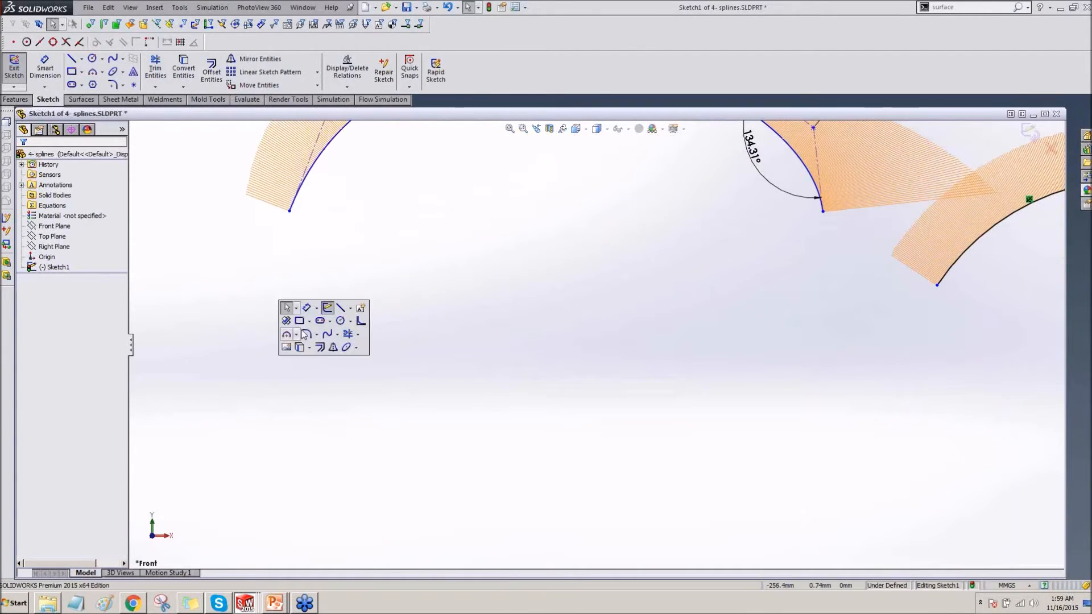
pyautogui.click(339, 336)
pyautogui.click(341, 348)
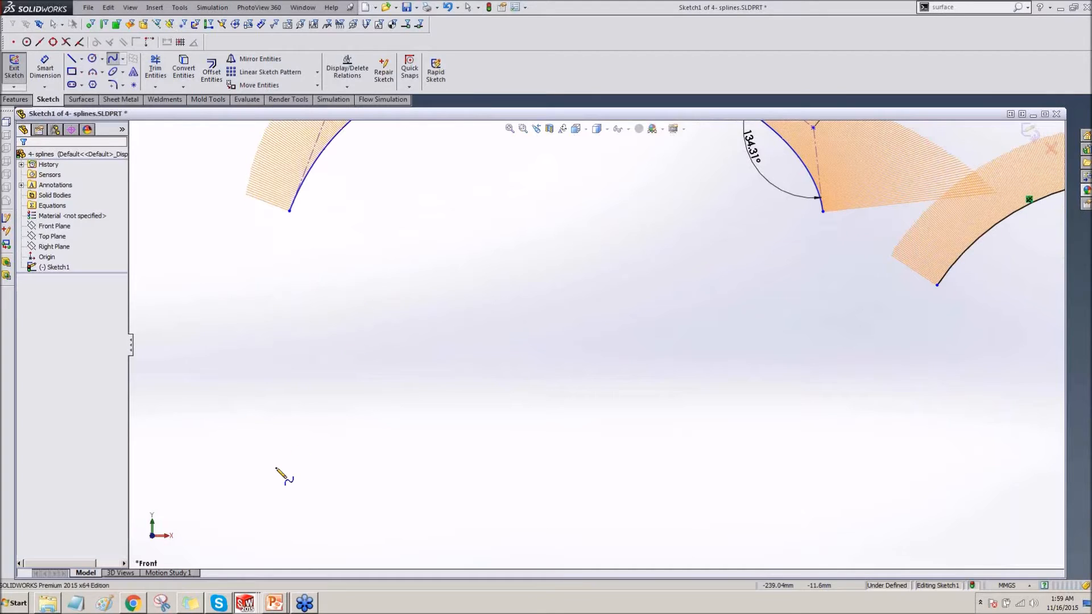
pyautogui.click(272, 469)
pyautogui.click(449, 317)
pyautogui.click(580, 433)
pyautogui.click(747, 469)
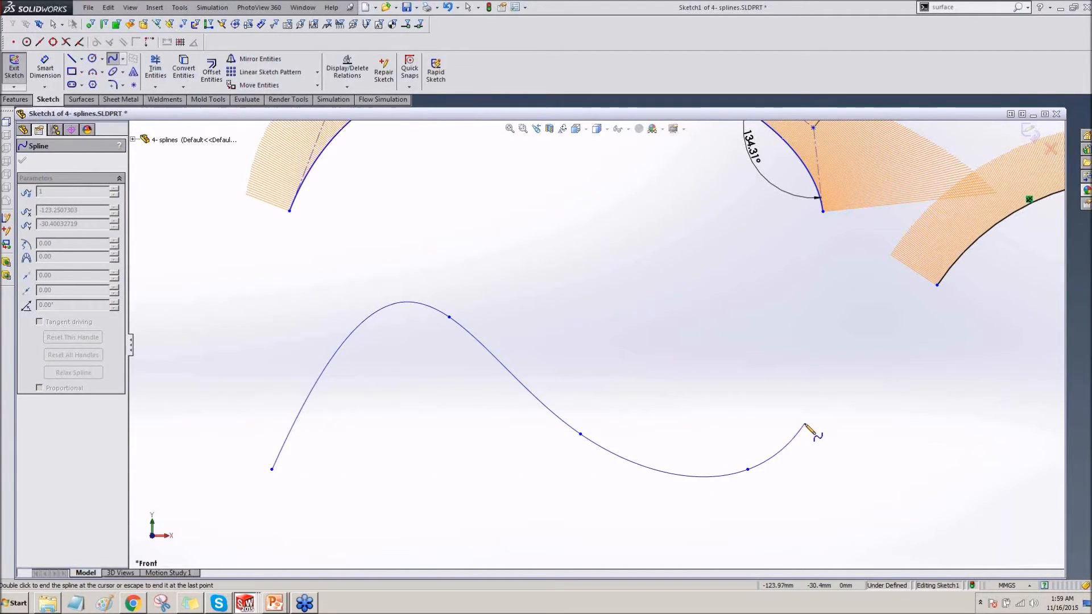
pyautogui.press('Escape')
pyautogui.press('Escape')
# Step: Reshape the new spline by moving its third point slightly and its second point to about X -225, Y -10 mm
pyautogui.moveTo(581, 436)
pyautogui.mouseDown()
pyautogui.moveTo(580, 451)
pyautogui.moveTo(573, 438)
pyautogui.mouseUp()
pyautogui.click(451, 317)
pyautogui.moveTo(451, 316); pyautogui.dragTo(424, 361)
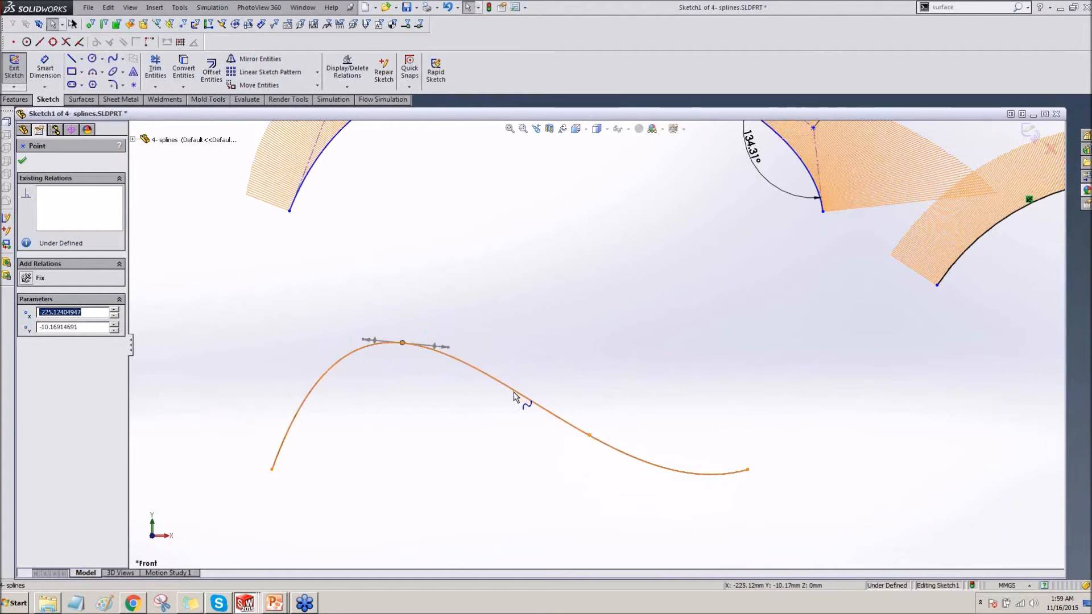
# Step: Adjust the tangent handles at the spline's first three points and add a Vertical relation to the start point's handle
pyautogui.click(493, 385)
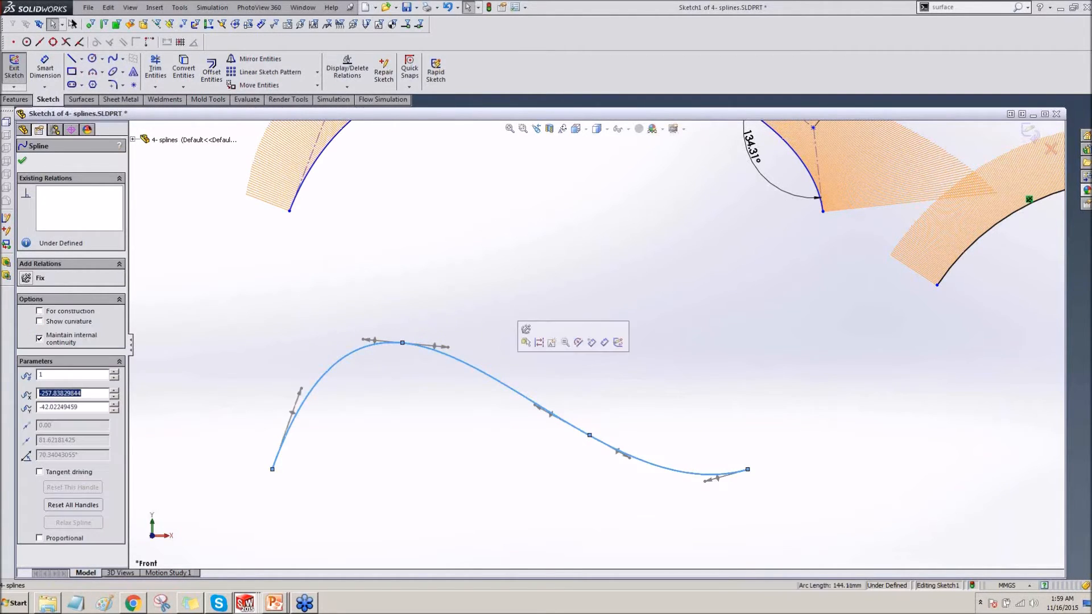
pyautogui.moveTo(535, 408)
pyautogui.mouseDown()
pyautogui.moveTo(547, 415)
pyautogui.moveTo(551, 405)
pyautogui.mouseUp()
pyautogui.moveTo(450, 345); pyautogui.dragTo(455, 343)
pyautogui.moveTo(284, 406); pyautogui.dragTo(271, 392)
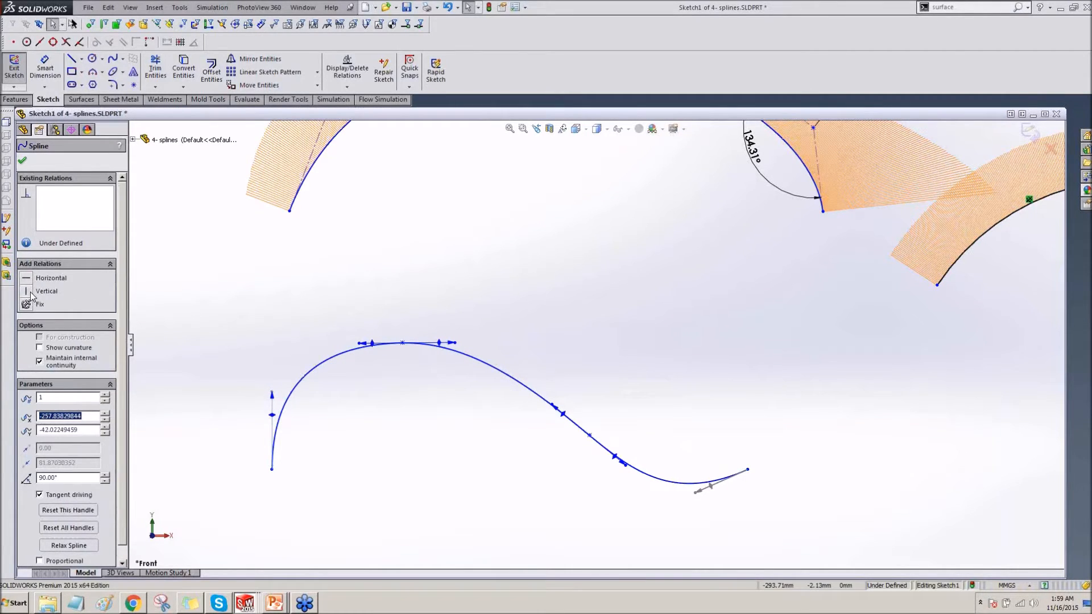
pyautogui.click(227, 375)
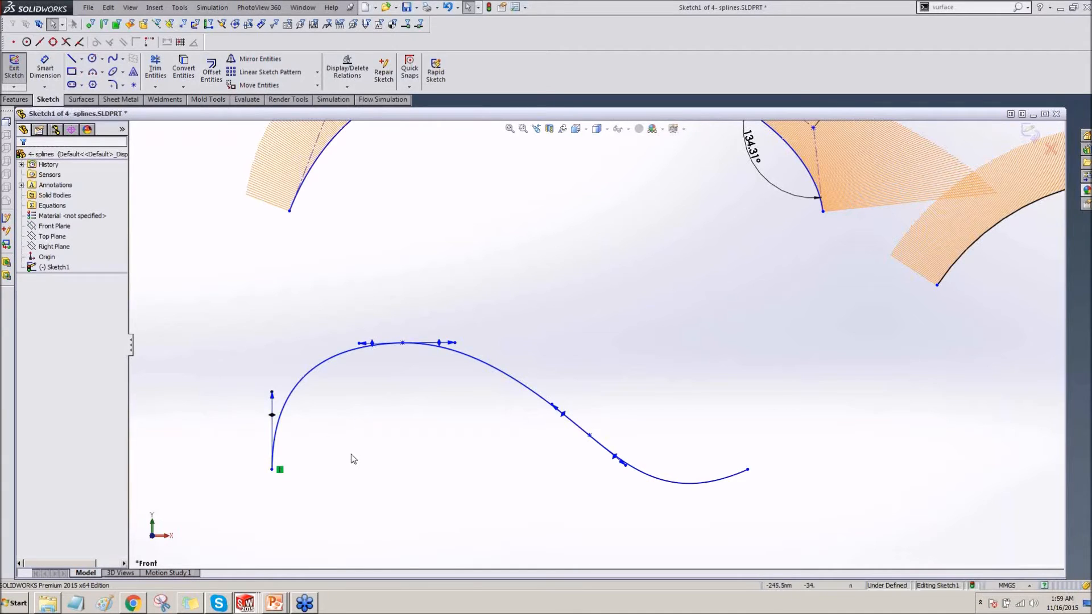
# Step: Sketch a horizontal centerline running right from the spline's start point
pyautogui.press('s')
pyautogui.click(395, 445)
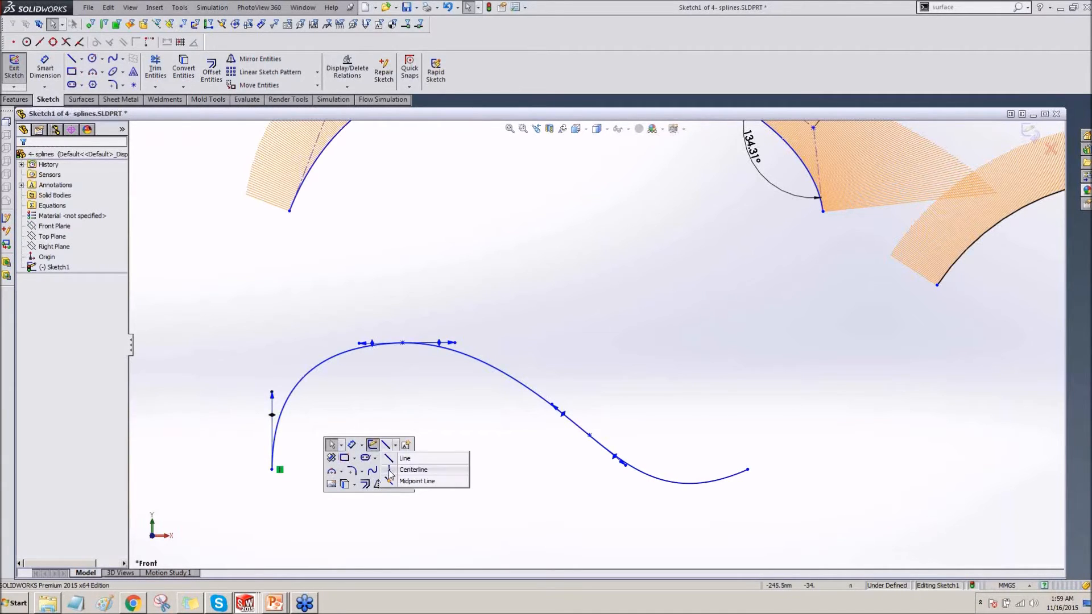
pyautogui.click(426, 464)
pyautogui.click(272, 470)
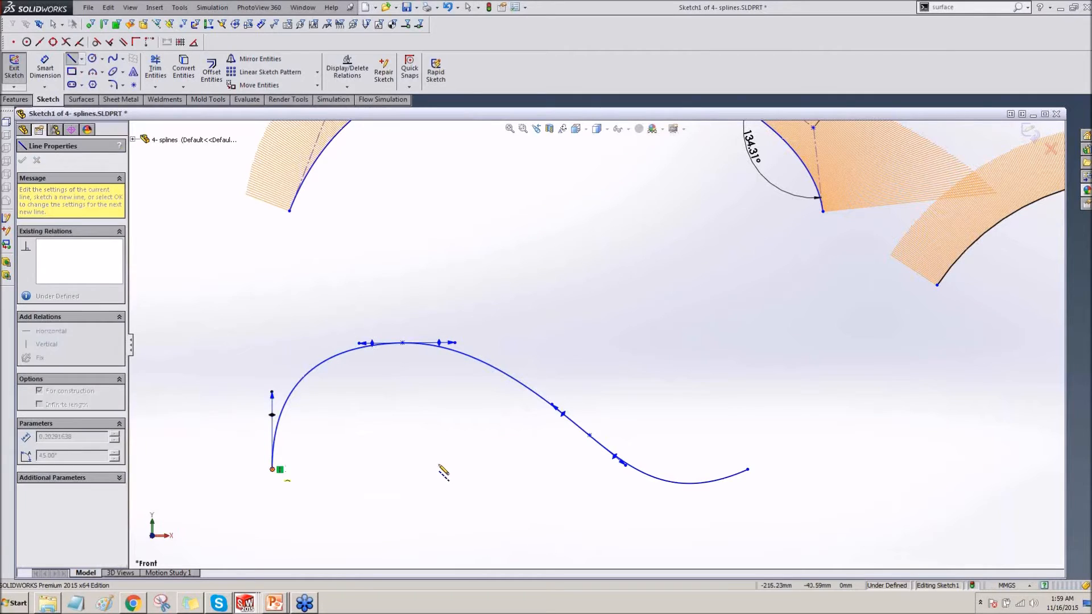
pyautogui.click(439, 470)
pyautogui.press('Escape')
# Step: Tilt the tangent handle at the S-shaped spline's second point to about -6.7 degrees
pyautogui.moveTo(359, 346)
pyautogui.mouseDown()
pyautogui.moveTo(356, 302)
pyautogui.moveTo(348, 339)
pyautogui.mouseUp()
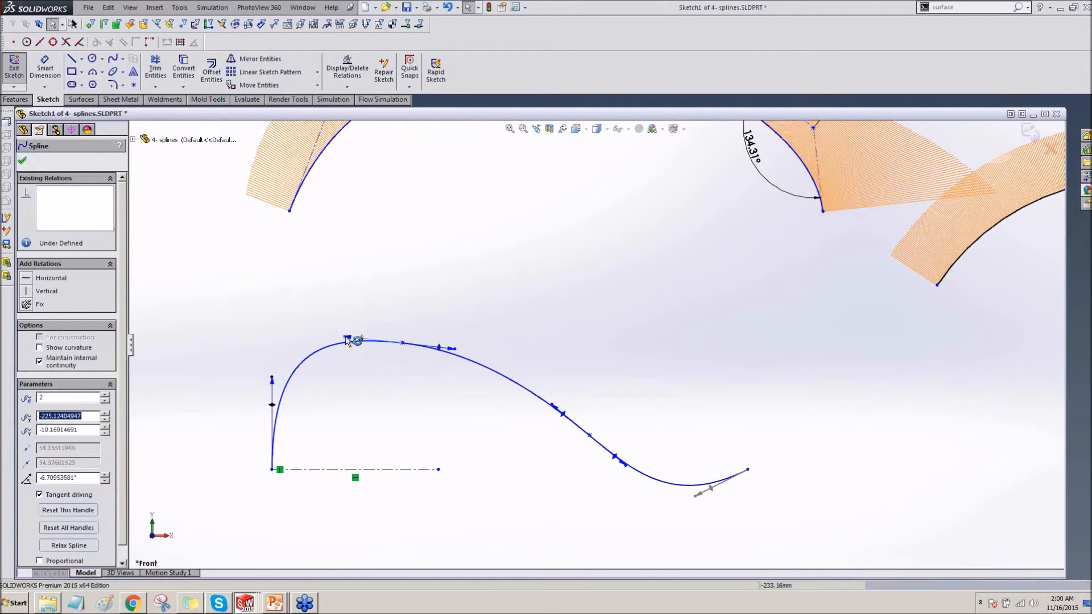
pyautogui.click(401, 401)
pyautogui.click(365, 341)
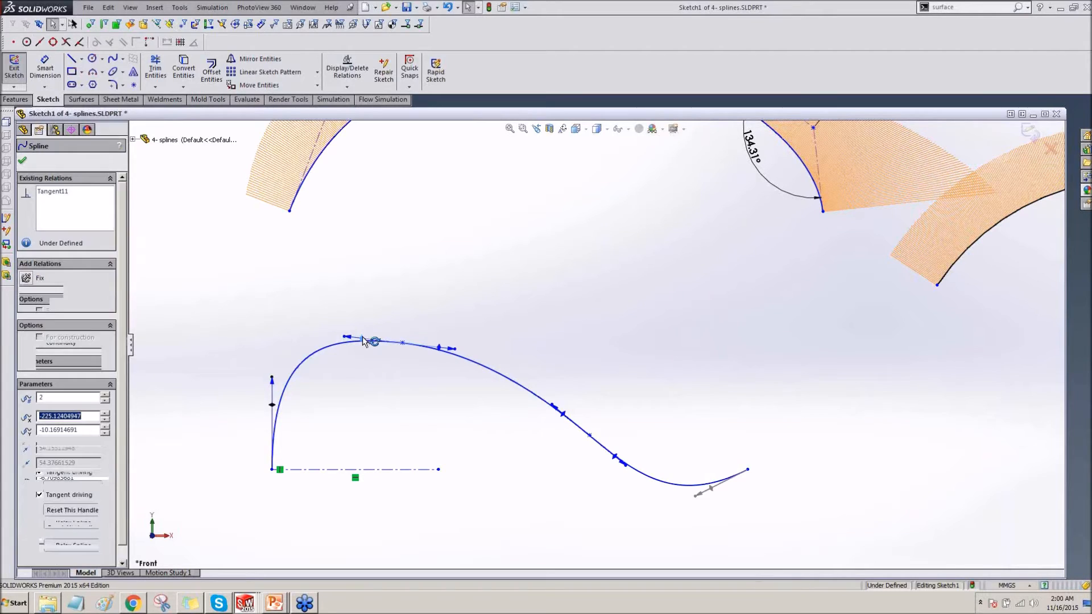
pyautogui.click(370, 380)
# Step: Dimension the angle between the second point's tangent handle and the horizontal centerline as 12 degrees, placing the dimension close to the spline
pyautogui.click(397, 386)
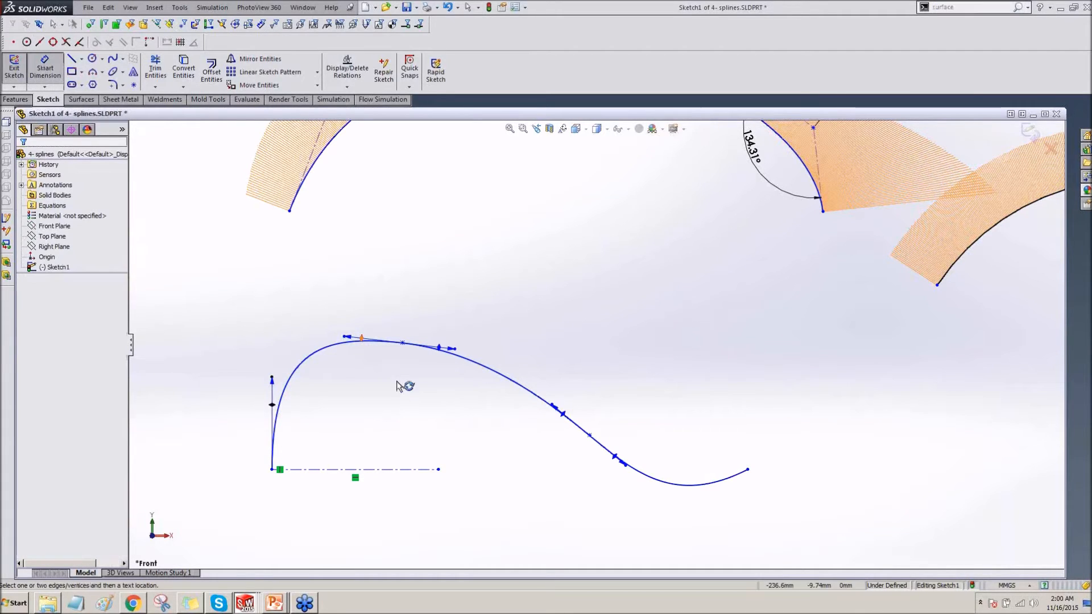
pyautogui.click(363, 340)
pyautogui.click(367, 469)
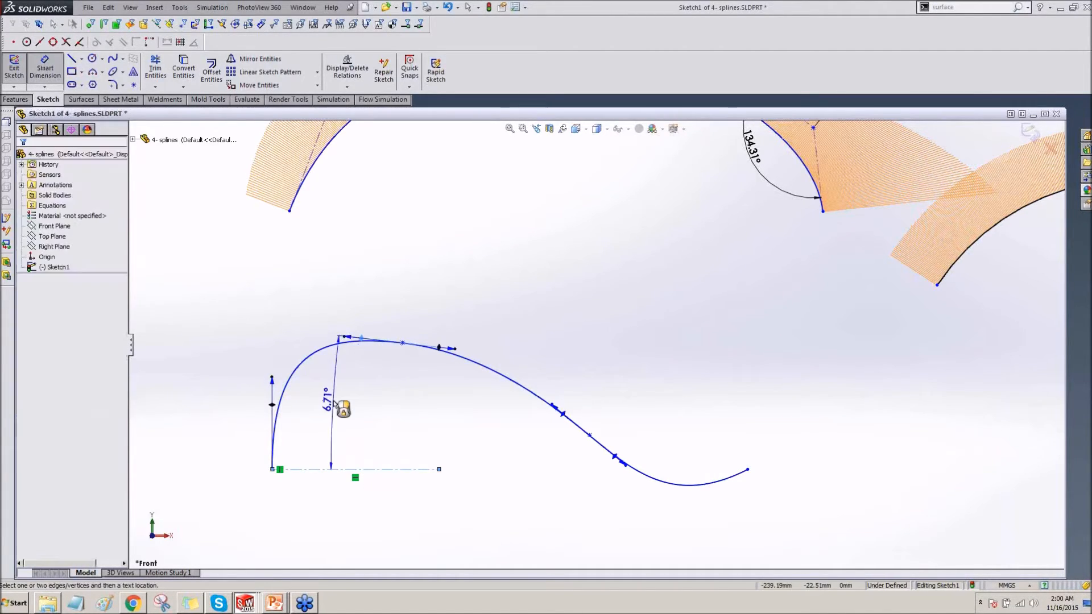
pyautogui.click(337, 405)
pyautogui.write('12')
pyautogui.press('Return')
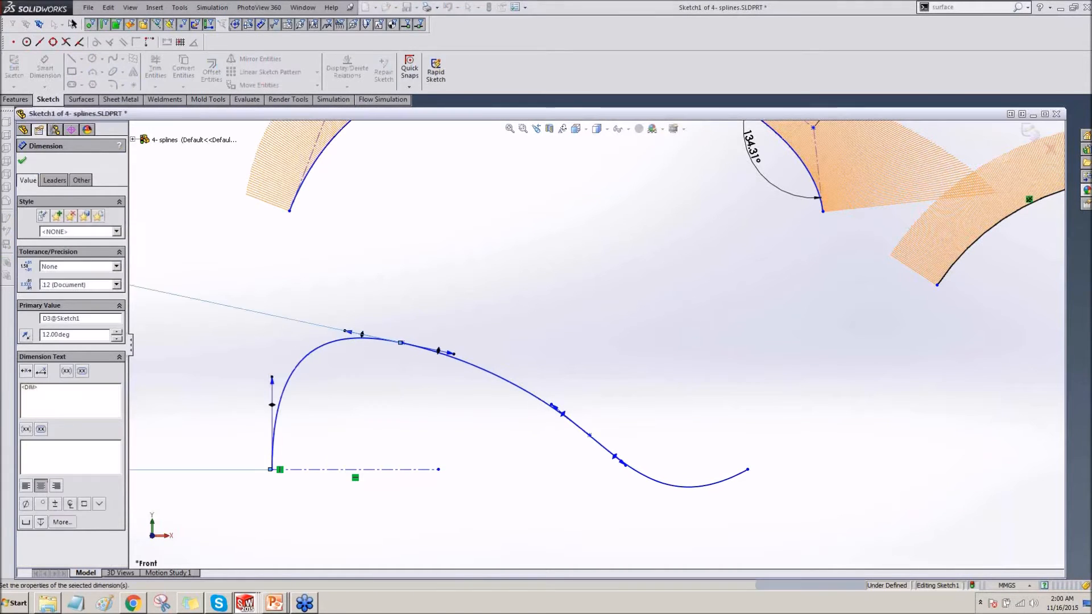
pyautogui.press('Escape')
pyautogui.scroll(3, 378, 361)
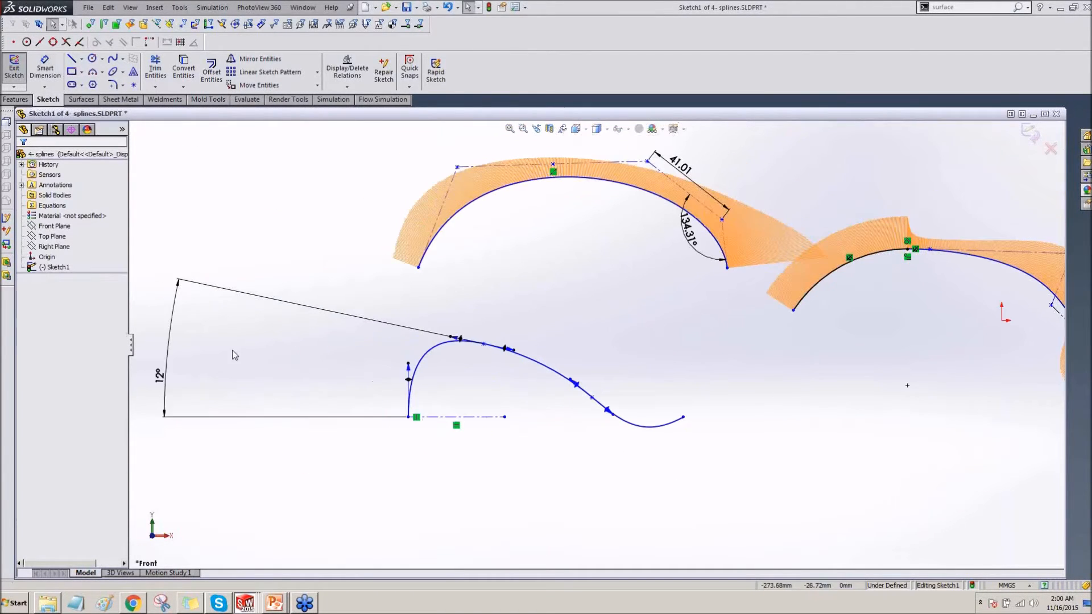
pyautogui.moveTo(163, 378); pyautogui.dragTo(374, 381)
pyautogui.scroll(-2, 529, 410)
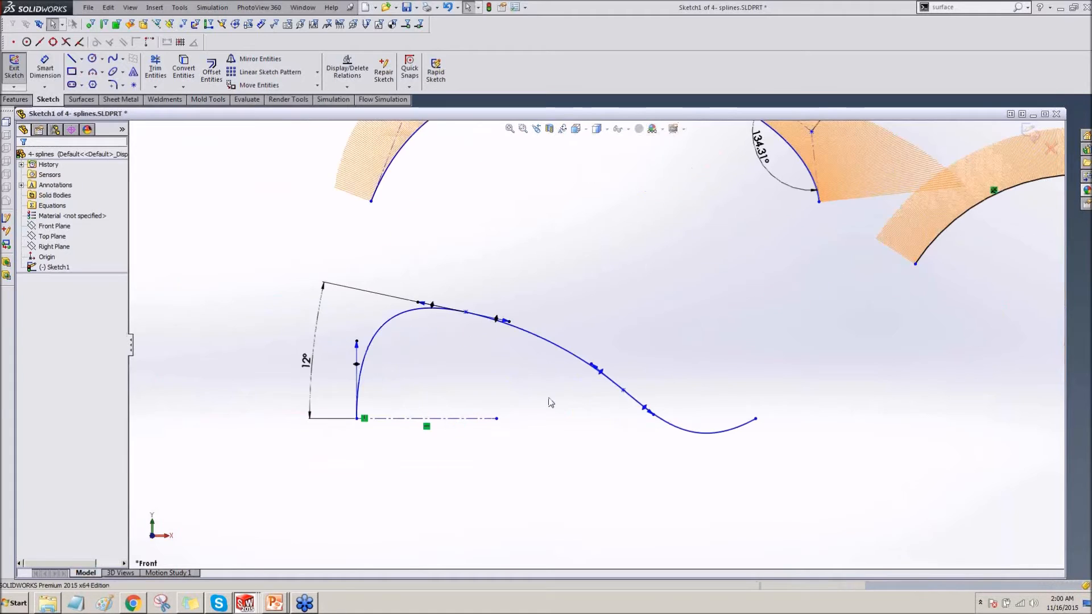
# Step: Show the curvature combs and the minimum radius on the S-shaped spline
pyautogui.click(565, 360)
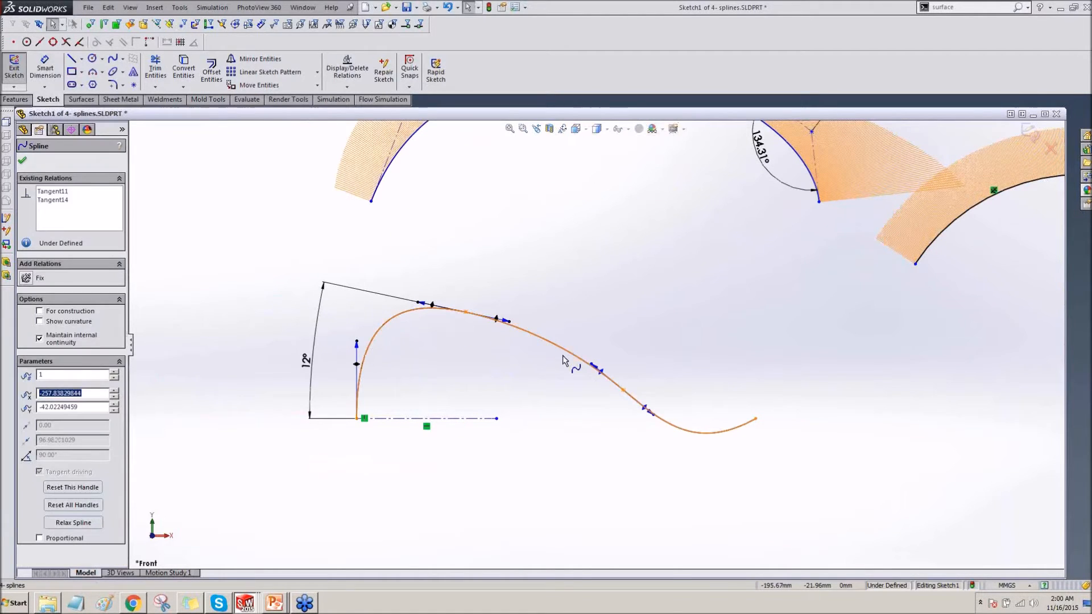
pyautogui.rightClick(565, 359)
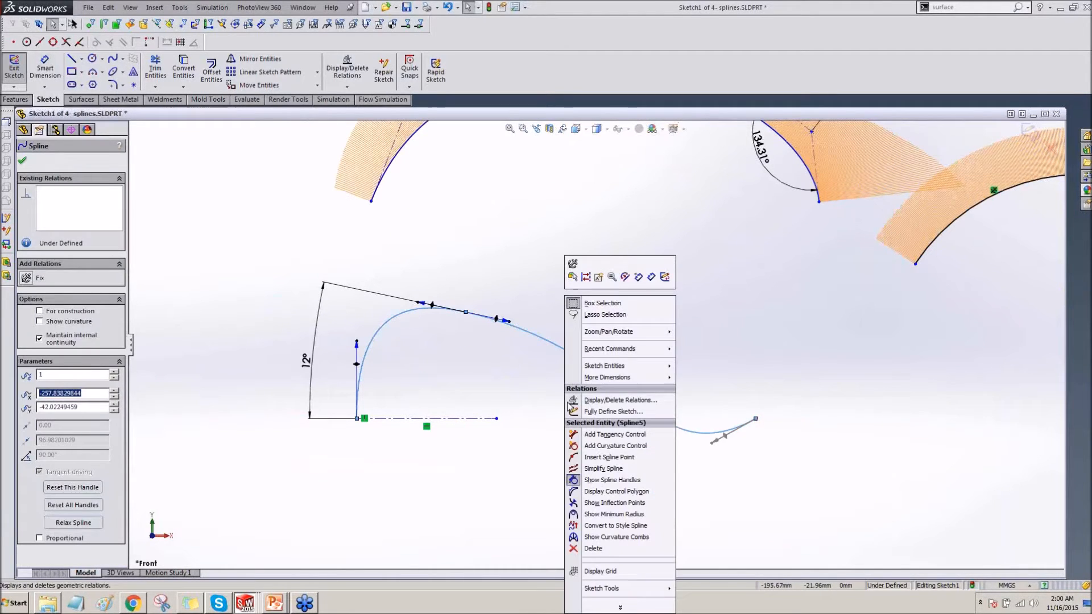
pyautogui.click(587, 539)
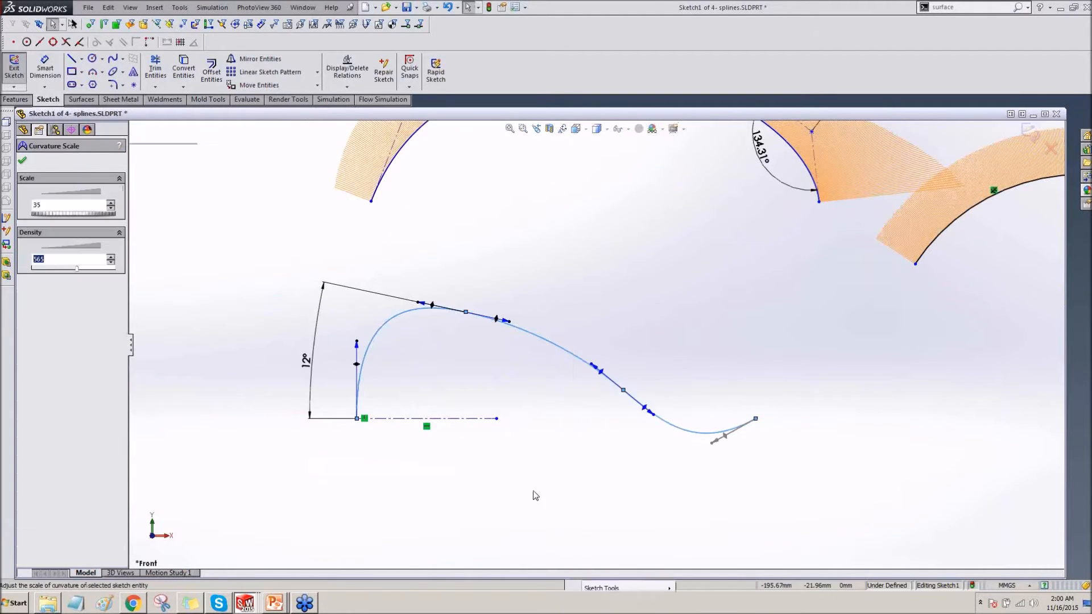
pyautogui.click(538, 336)
pyautogui.rightClick(538, 336)
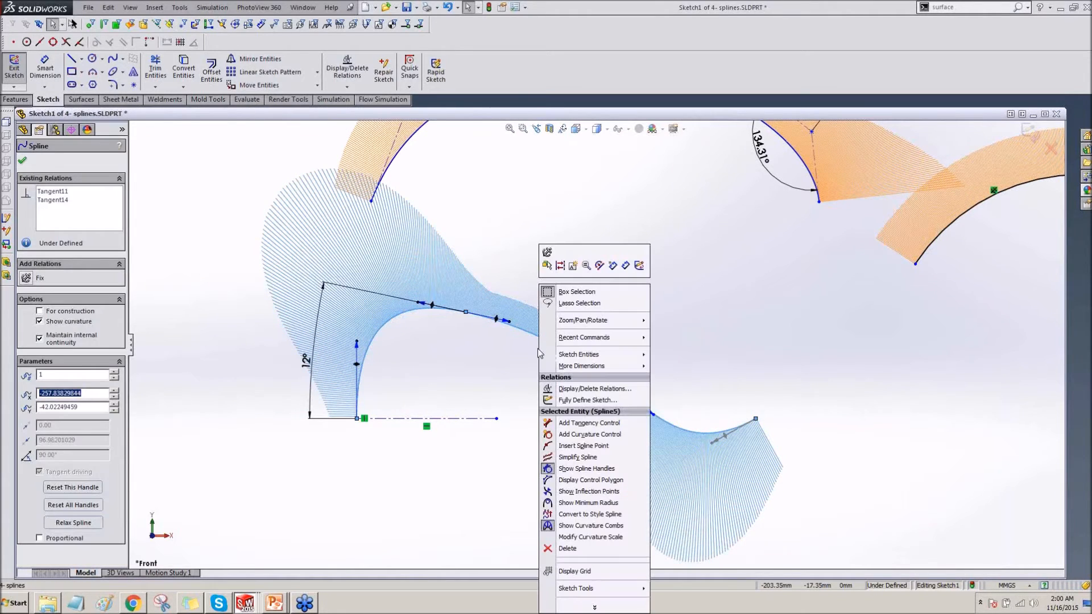
pyautogui.click(574, 503)
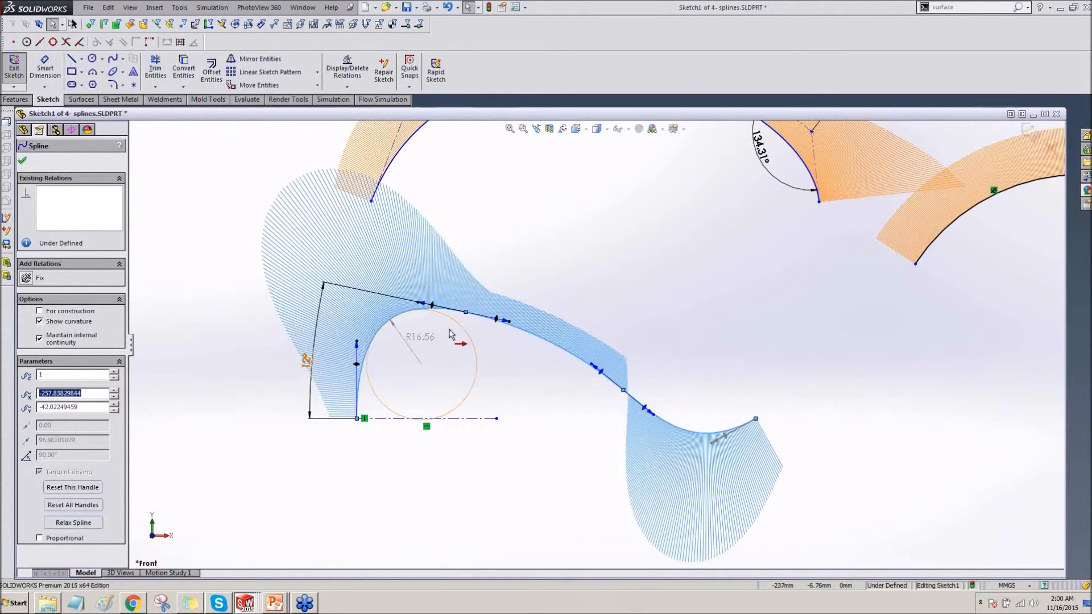
# Step: Shorten the tangent handle on the far side of the second point and swing the end point's handle to about 35.6 degrees
pyautogui.moveTo(509, 322)
pyautogui.mouseDown()
pyautogui.moveTo(533, 329)
pyautogui.moveTo(499, 323)
pyautogui.mouseUp()
pyautogui.press('Escape')
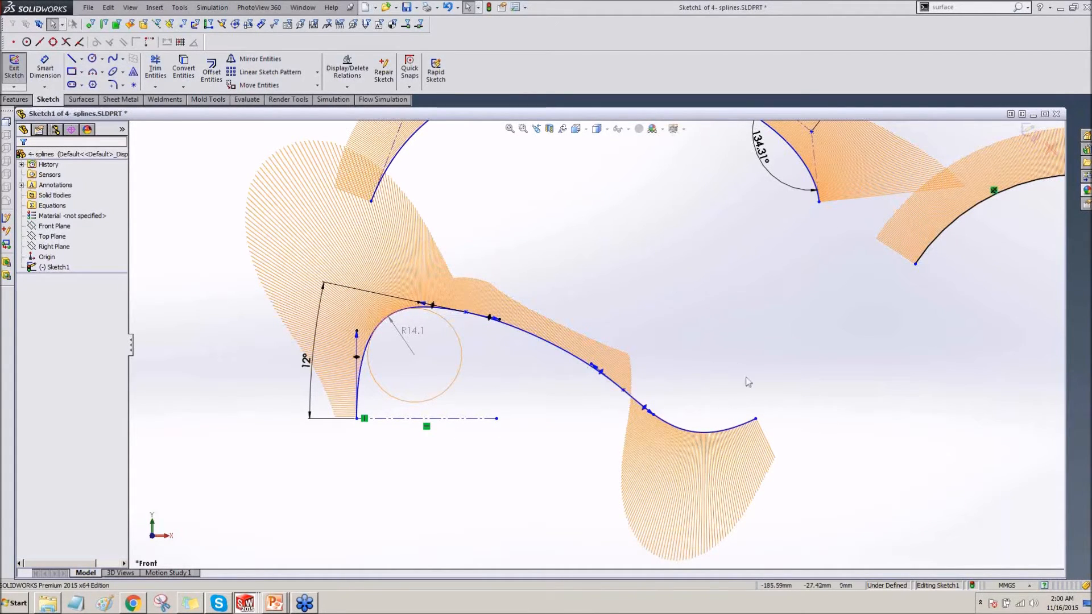
pyautogui.click(756, 435)
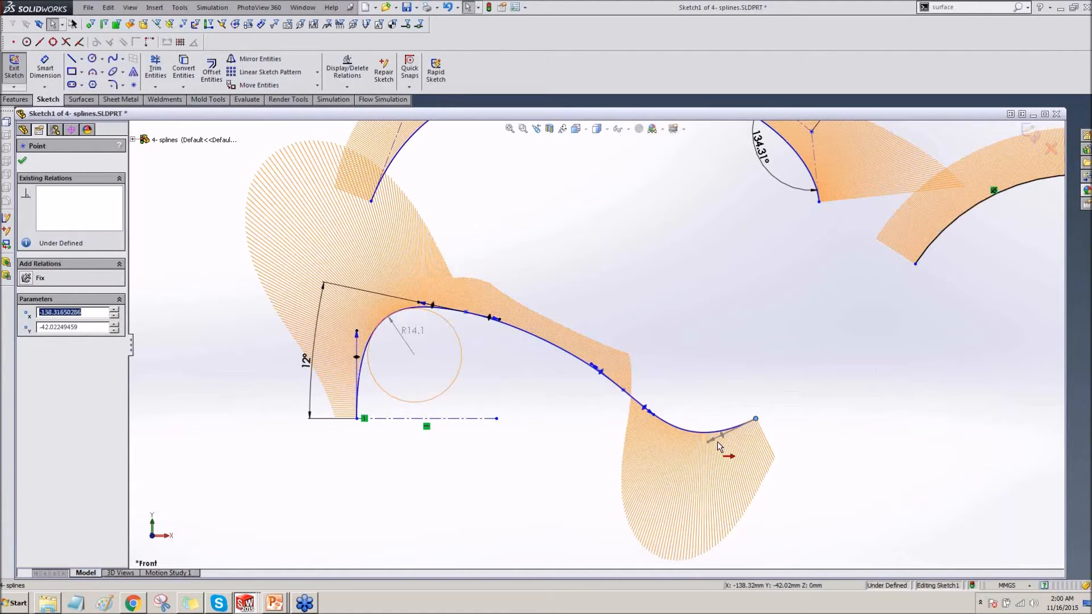
pyautogui.moveTo(711, 441)
pyautogui.mouseDown()
pyautogui.moveTo(730, 452)
pyautogui.moveTo(694, 440)
pyautogui.mouseUp()
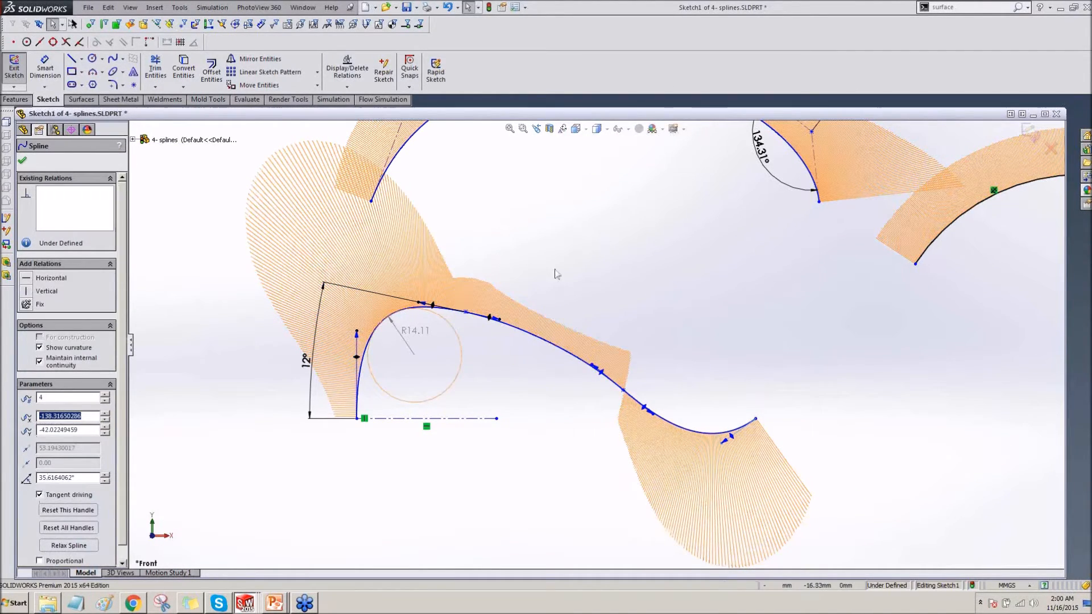
# Step: Display the control polygon of the S-shaped spline
pyautogui.moveTo(557, 263)
pyautogui.keyDown('ctrl'); pyautogui.mouseDown(button='middle')
pyautogui.moveTo(490, 384)
pyautogui.moveTo(520, 298)
pyautogui.mouseUp(button='middle'); pyautogui.keyUp('ctrl')
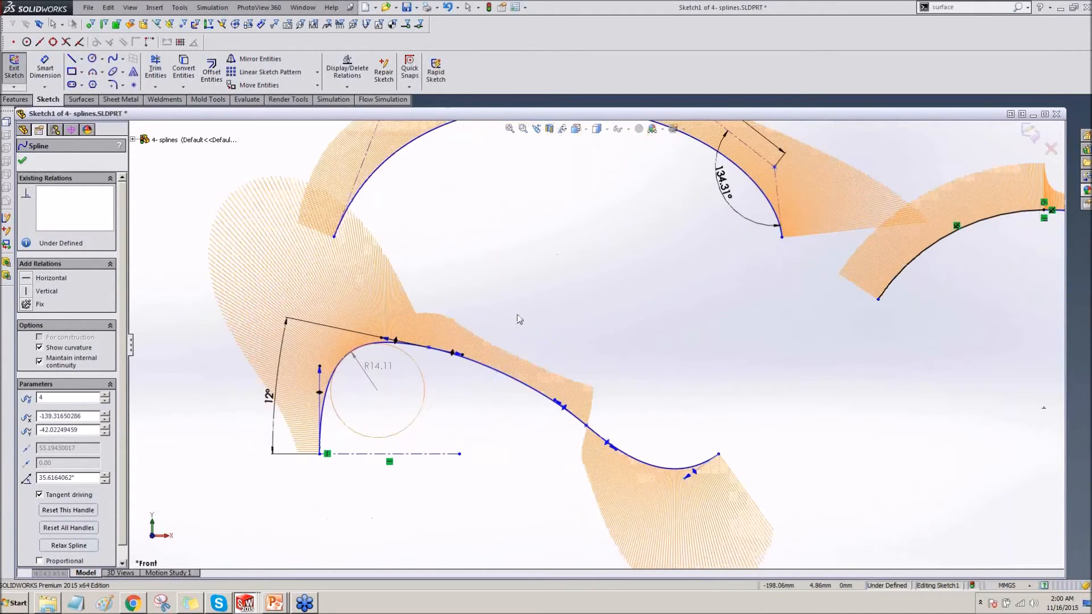
pyautogui.rightClick(500, 372)
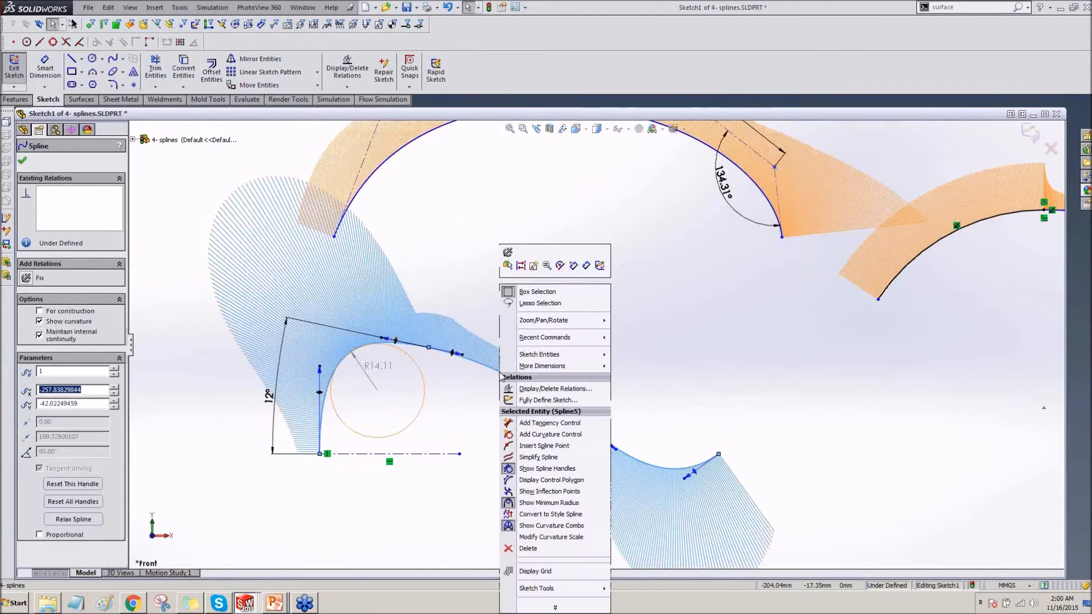
pyautogui.click(539, 484)
pyautogui.click(471, 419)
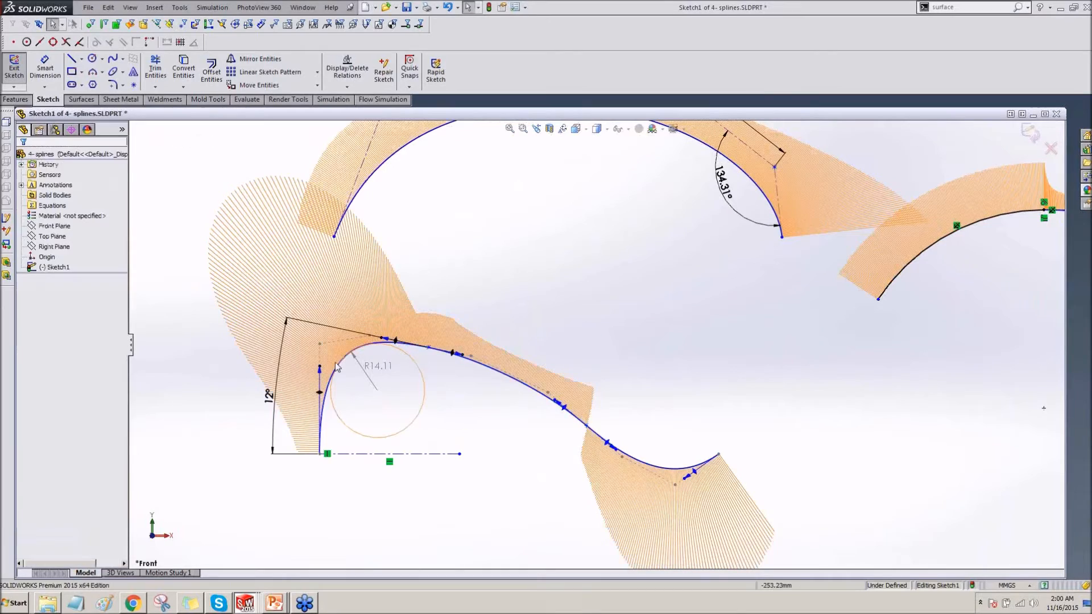
# Step: Pull the polygon vertex before the third point downward and move the third point to about X -178, Y -50 mm
pyautogui.moveTo(548, 393); pyautogui.dragTo(519, 439)
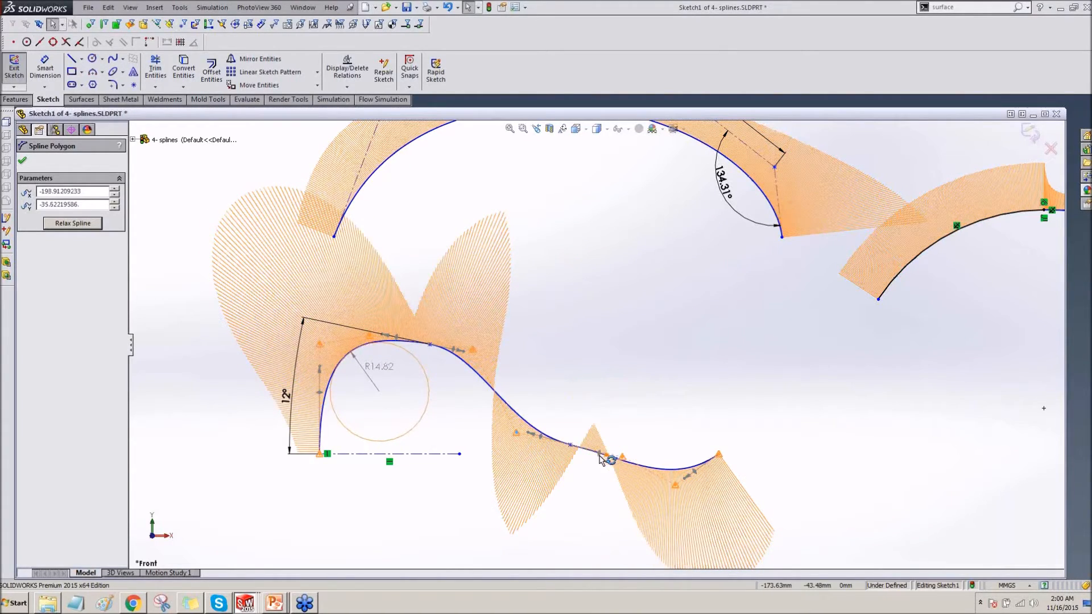
pyautogui.moveTo(571, 446); pyautogui.dragTo(589, 486)
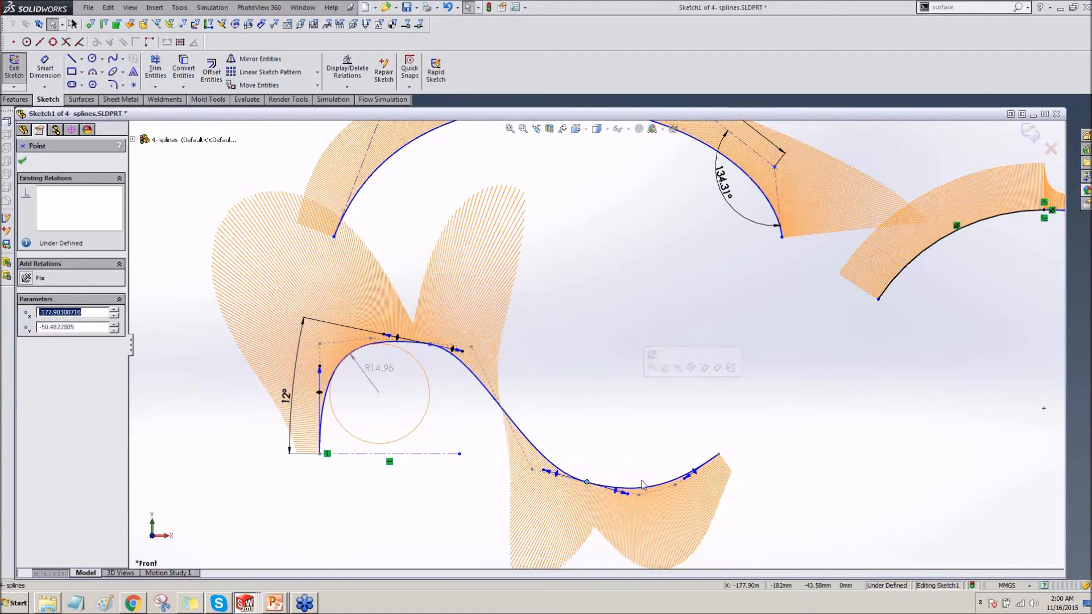
# Step: Insert two additional spline points on the descending section between the second and third points
pyautogui.scroll(-2, 615, 479)
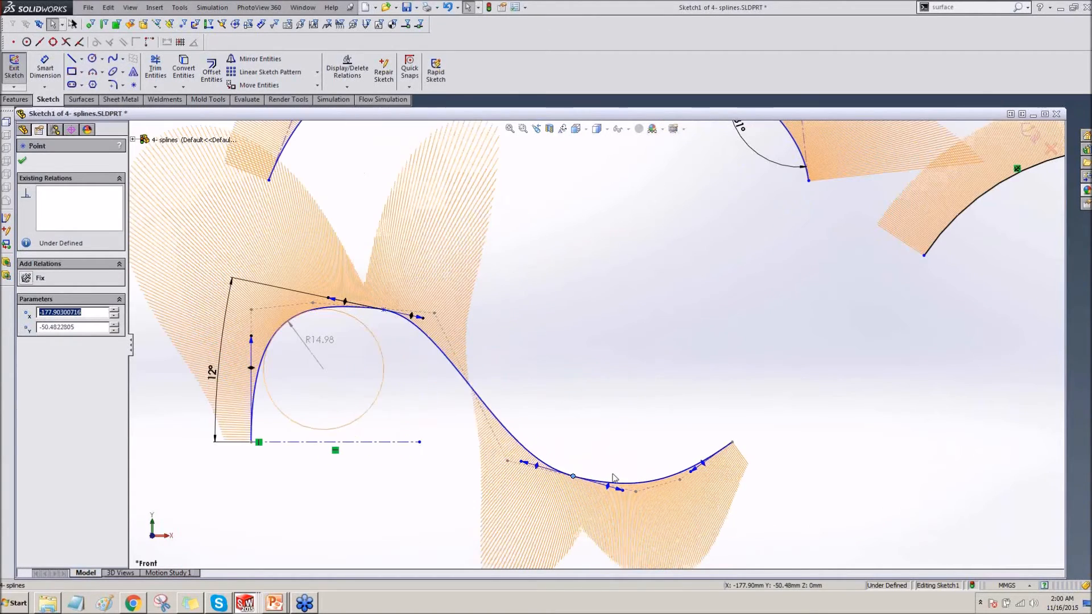
pyautogui.rightClick(486, 408)
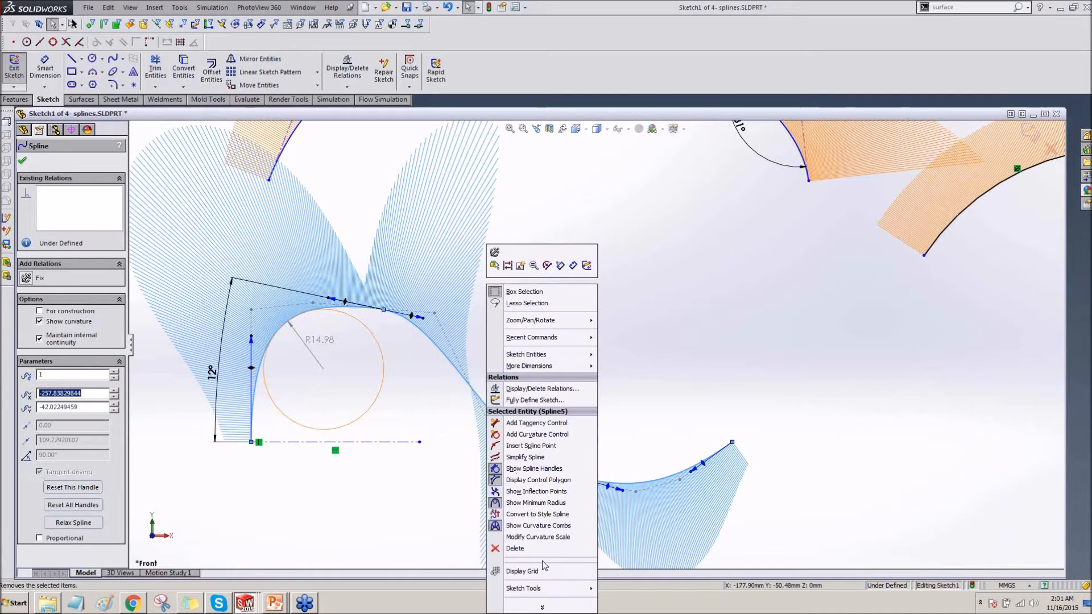
pyautogui.click(556, 447)
pyautogui.click(475, 390)
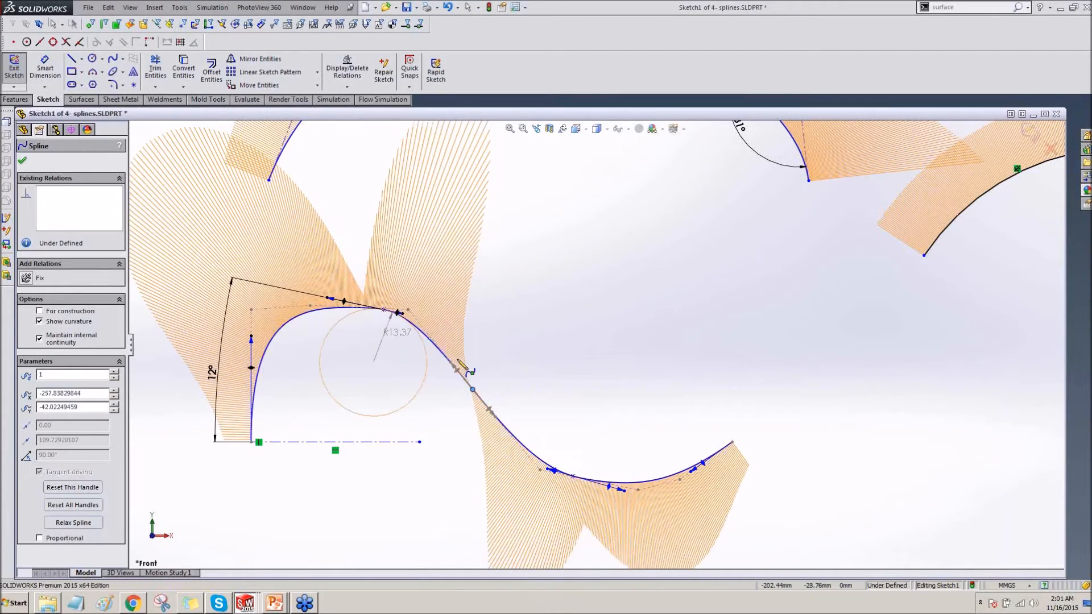
pyautogui.click(442, 352)
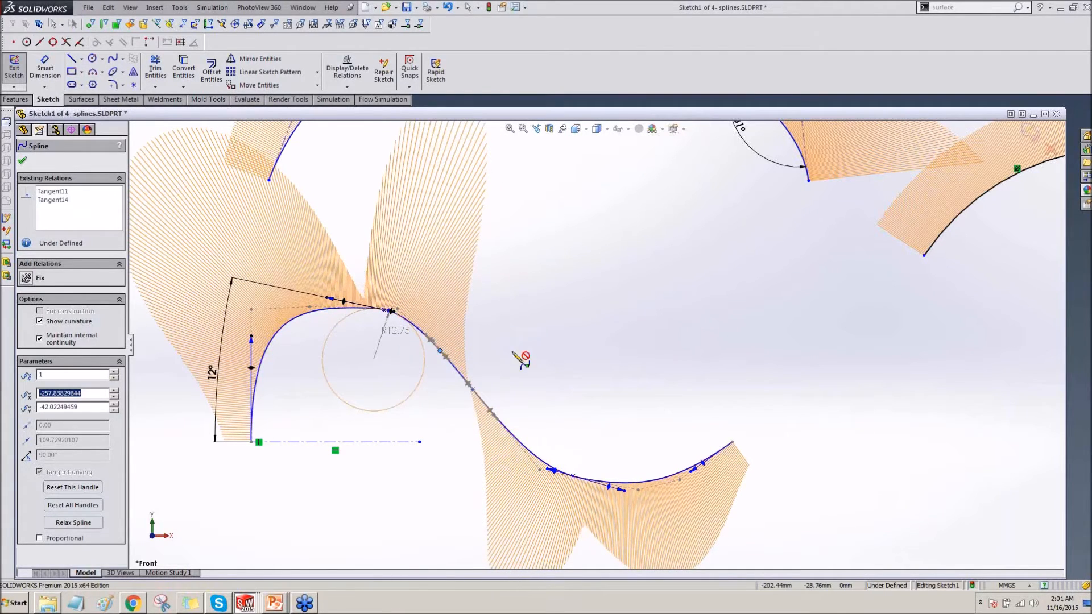
pyautogui.press('Escape')
# Step: Adjust the tangent handle of the lower inserted spline point and delete that point from the spline
pyautogui.click(489, 412)
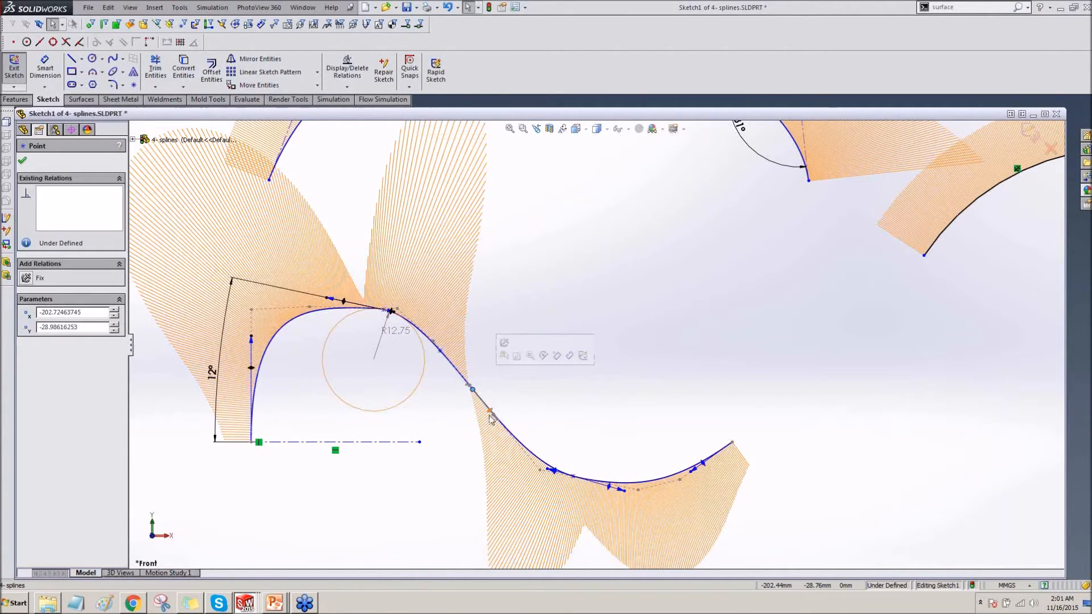
pyautogui.moveTo(493, 415)
pyautogui.mouseDown()
pyautogui.moveTo(503, 380)
pyautogui.moveTo(480, 421)
pyautogui.moveTo(493, 411)
pyautogui.mouseUp()
pyautogui.click(459, 391)
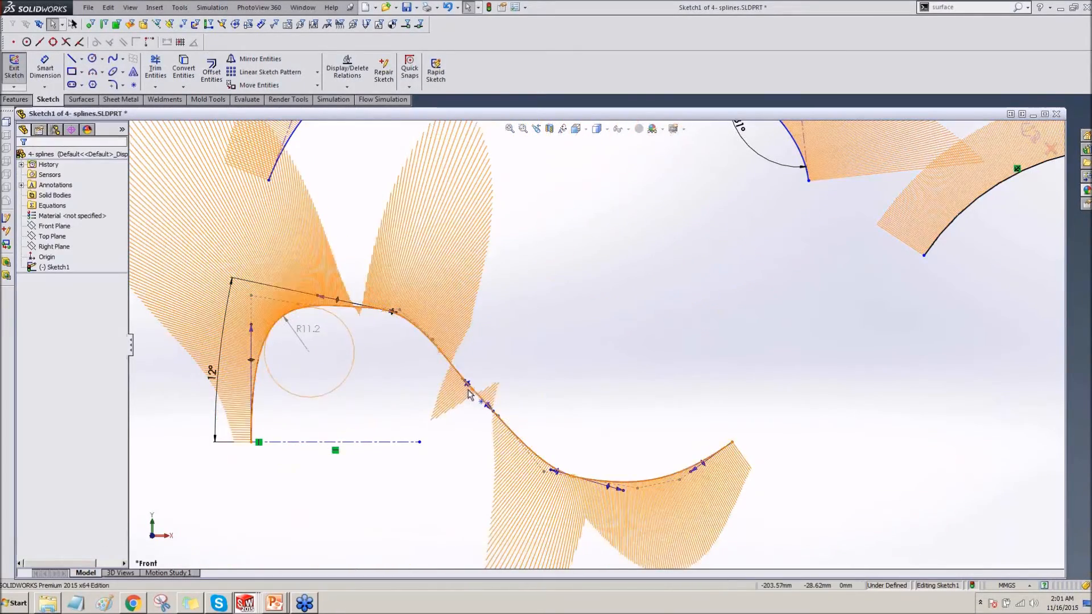
pyautogui.click(474, 392)
pyautogui.press('Delete')
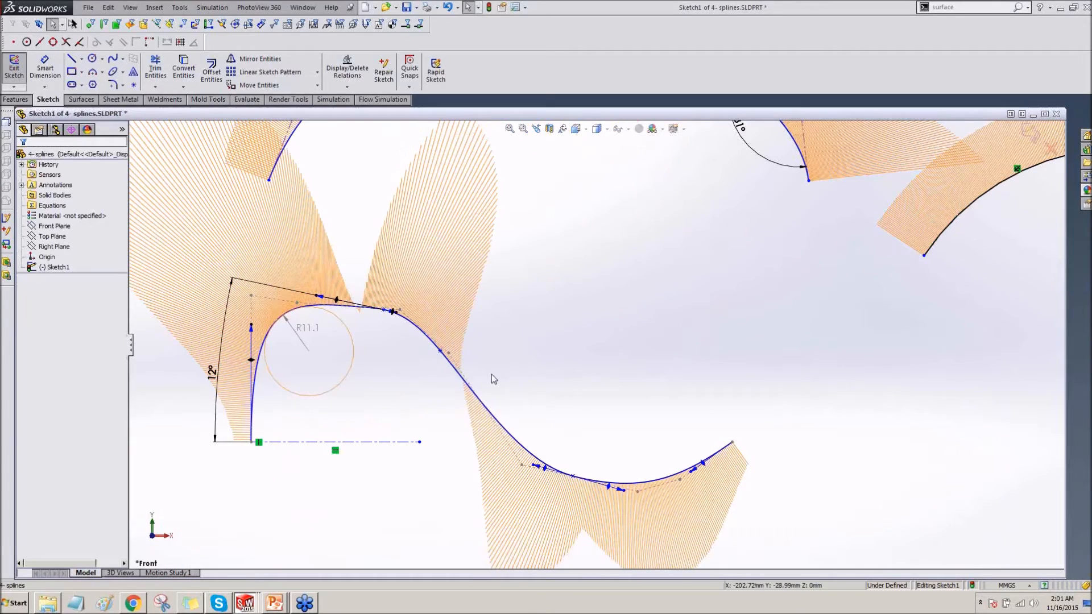
# Step: Move the control polygon vertex beside the remaining inserted point to about X -199, Y -14 mm
pyautogui.keyDown('ctrl'); pyautogui.moveTo(539, 300); pyautogui.dragTo(567, 558, button='middle'); pyautogui.keyUp('ctrl')
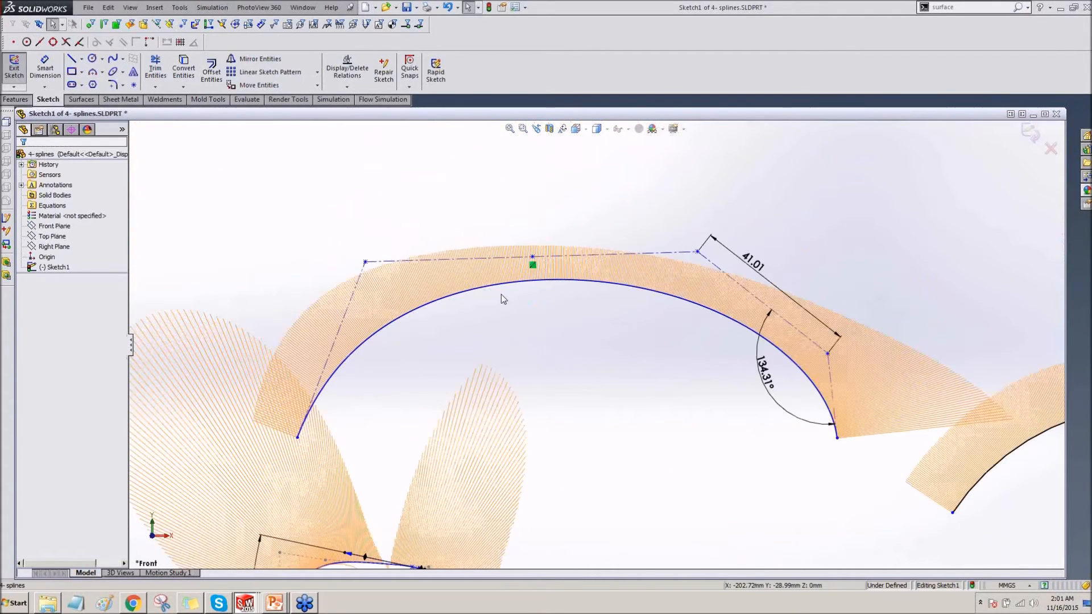
pyautogui.moveTo(638, 490)
pyautogui.keyDown('ctrl'); pyautogui.mouseDown(button='middle')
pyautogui.moveTo(584, 244)
pyautogui.moveTo(609, 205)
pyautogui.mouseUp(button='middle'); pyautogui.keyUp('ctrl')
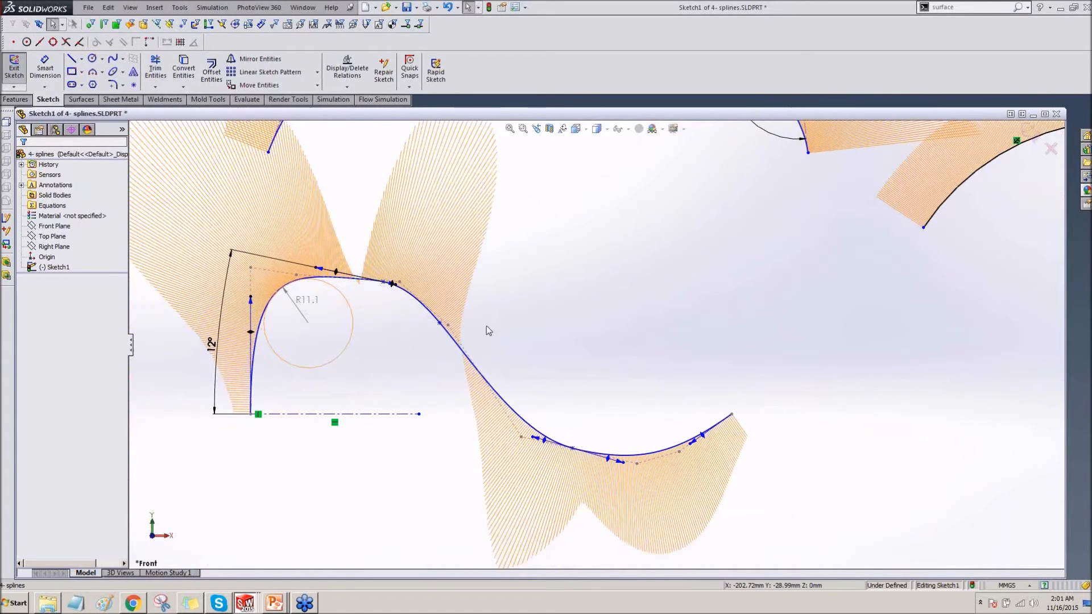
pyautogui.moveTo(450, 327); pyautogui.dragTo(490, 307)
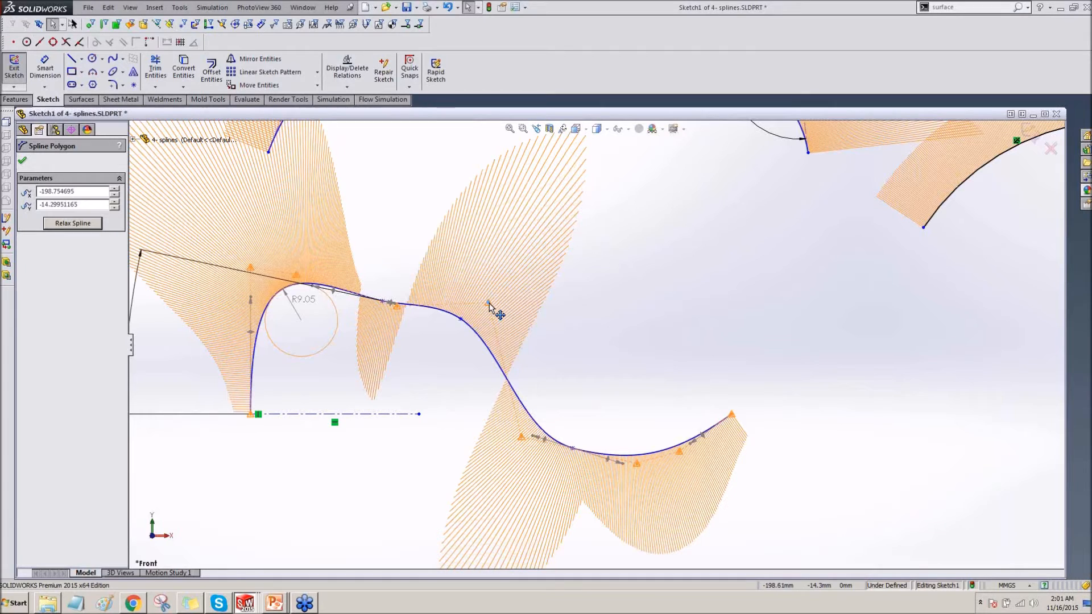
pyautogui.click(479, 308)
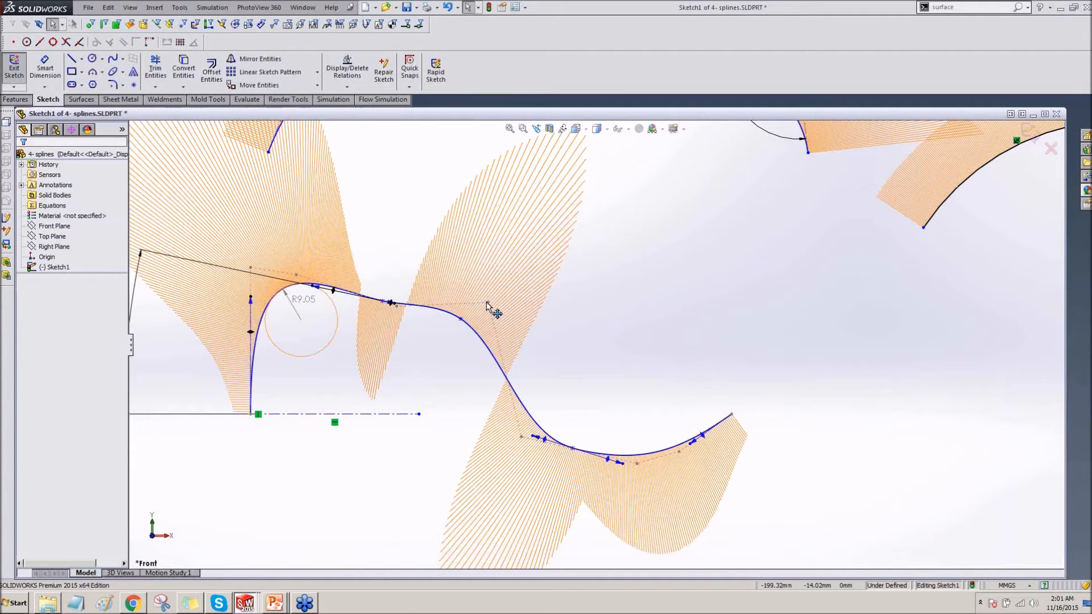
pyautogui.click(487, 303)
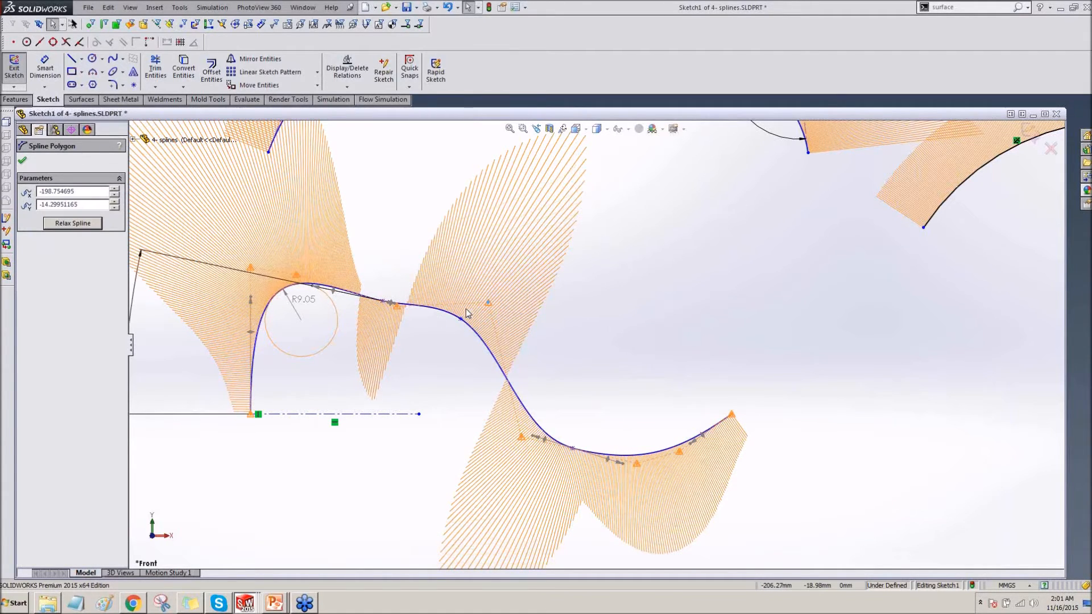
# Step: Compare a control vertex of the arch-shaped style spline with the inserted through point and control polygon of the regular spline
pyautogui.keyDown('ctrl'); pyautogui.moveTo(447, 208); pyautogui.dragTo(489, 436, button='middle'); pyautogui.keyUp('ctrl')
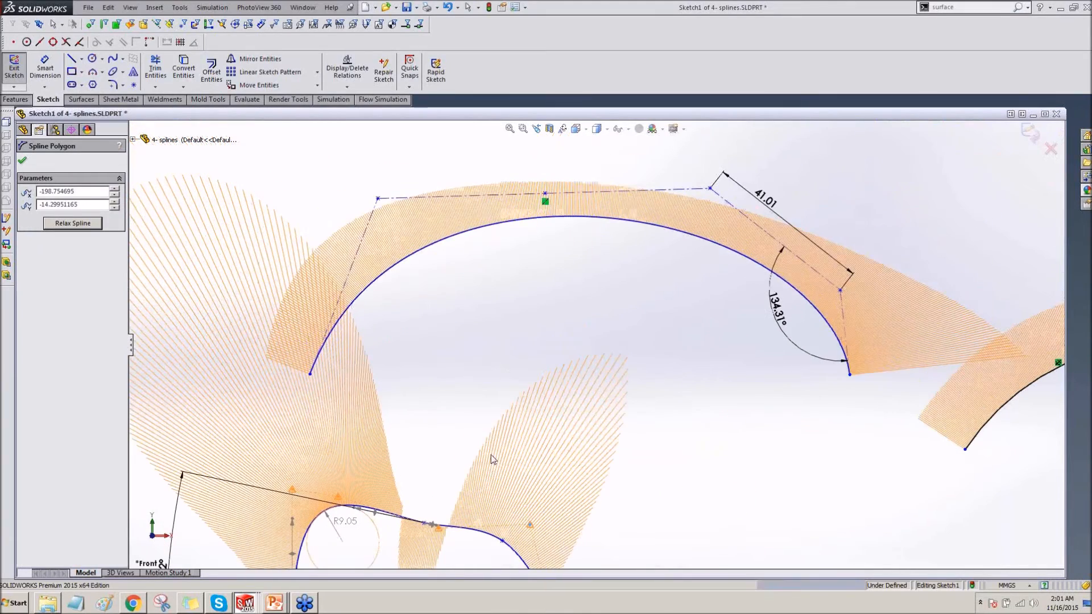
pyautogui.click(378, 199)
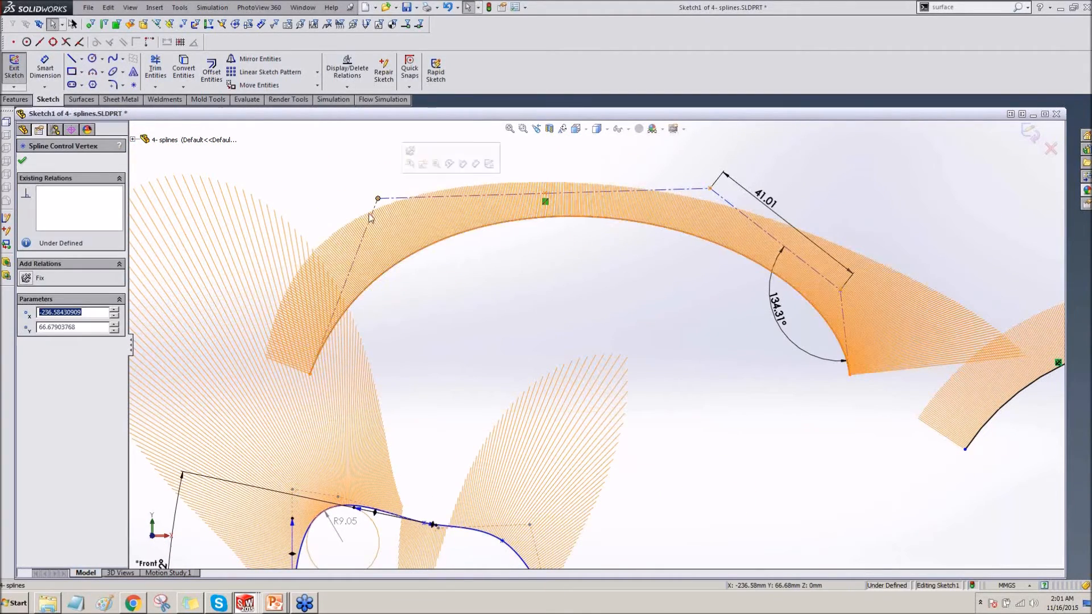
pyautogui.keyDown('ctrl'); pyautogui.moveTo(504, 435); pyautogui.dragTo(463, 241, button='middle'); pyautogui.keyUp('ctrl')
pyautogui.keyDown('ctrl'); pyautogui.moveTo(509, 378); pyautogui.dragTo(499, 322, button='middle'); pyautogui.keyUp('ctrl')
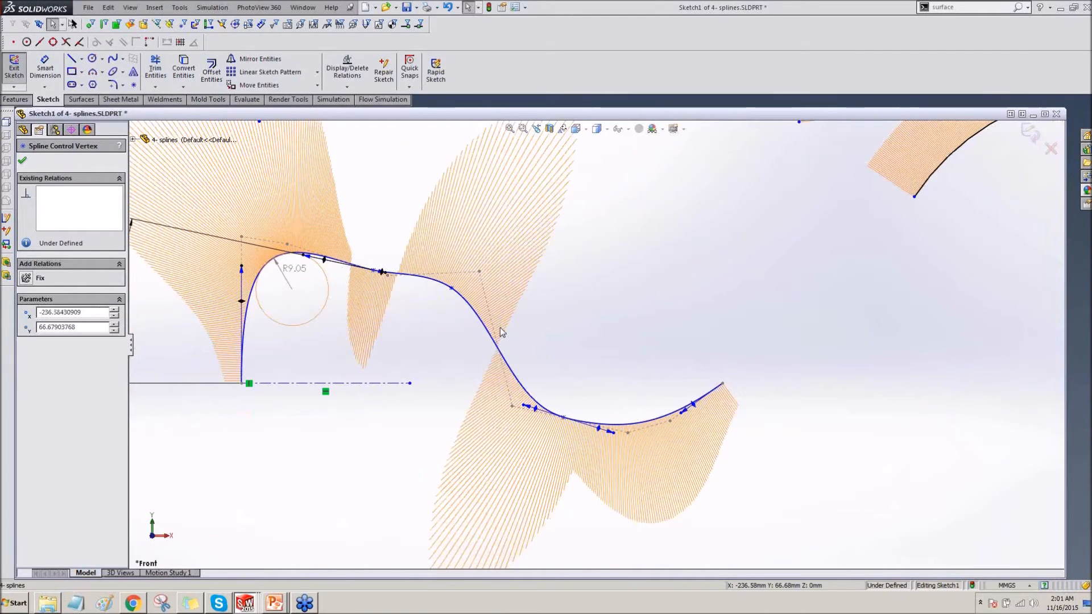
pyautogui.click(450, 289)
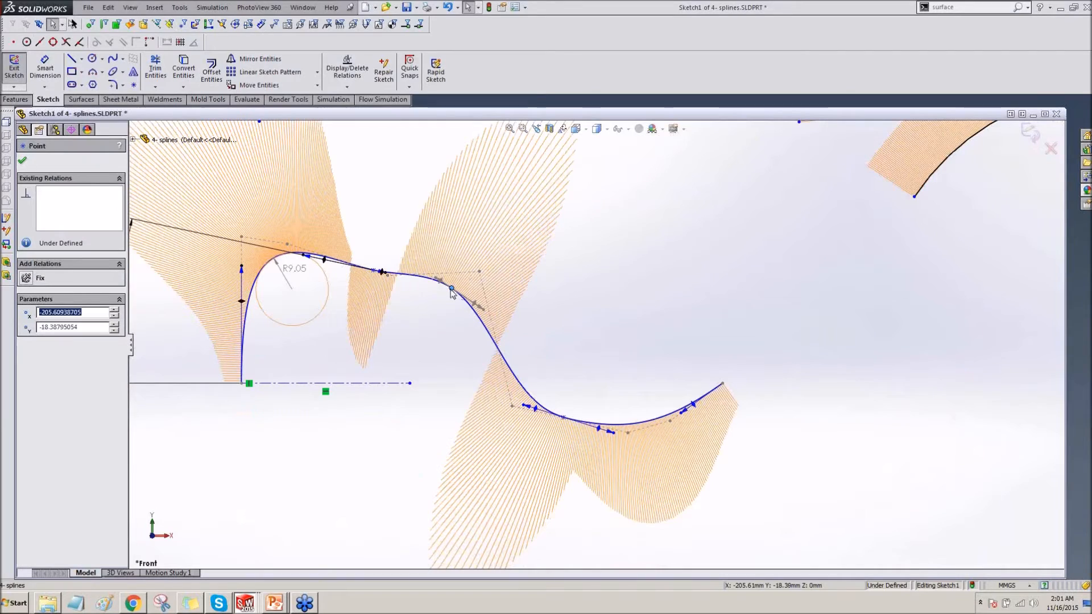
pyautogui.keyDown('ctrl'); pyautogui.moveTo(460, 373); pyautogui.dragTo(489, 506, button='middle'); pyautogui.keyUp('ctrl')
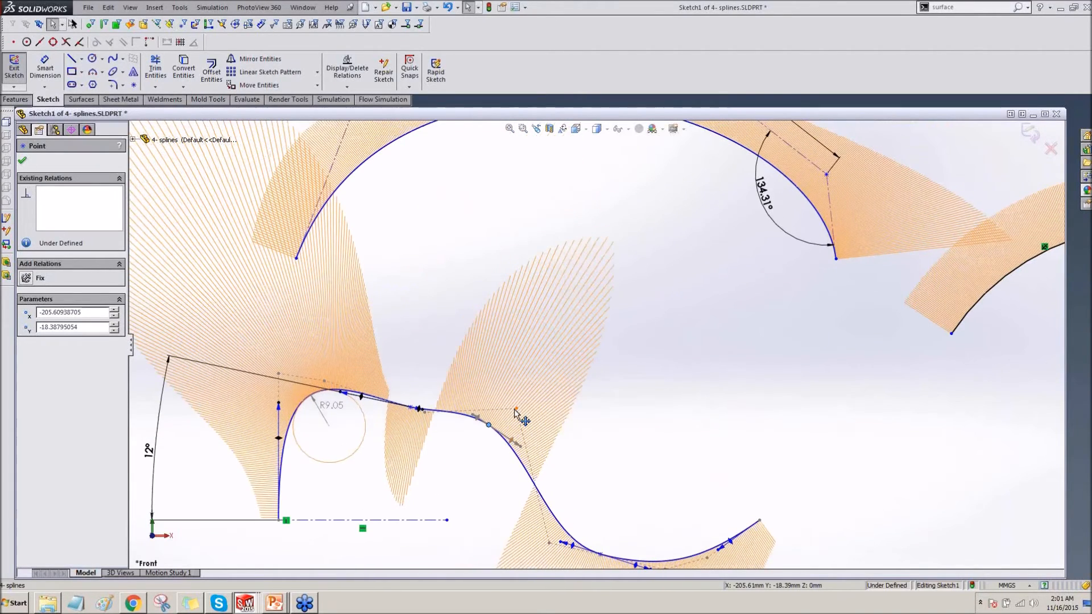
pyautogui.keyDown('ctrl'); pyautogui.moveTo(699, 496); pyautogui.dragTo(685, 419, button='middle'); pyautogui.keyUp('ctrl')
# Step: Switch to the PowerPoint slide show at the Splines slide with the colored control polygons
pyautogui.hotkey('alt', 'Tab')
pyautogui.click(444, 433)
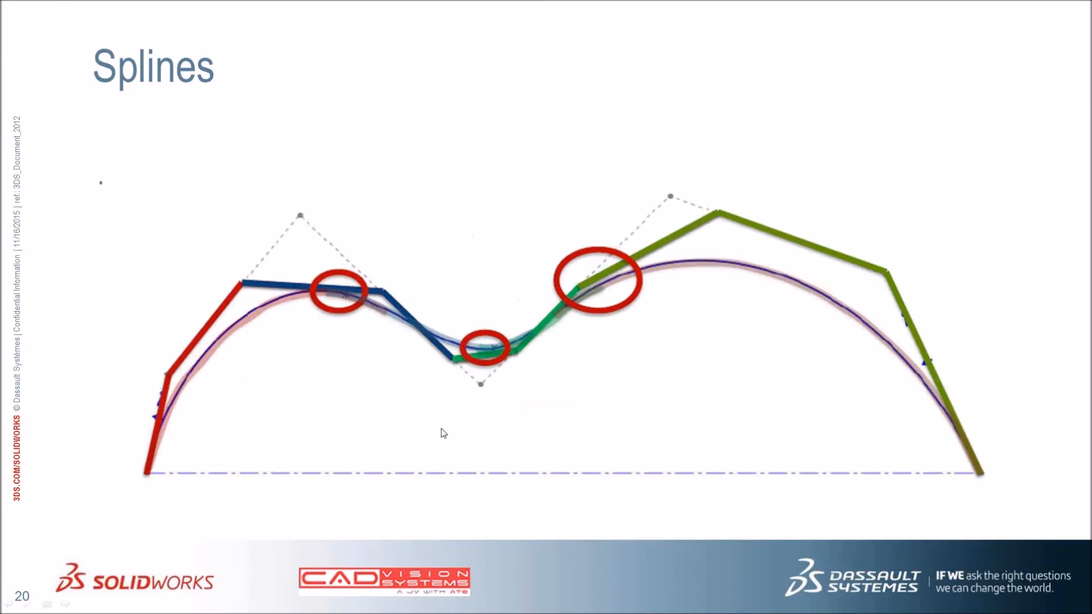